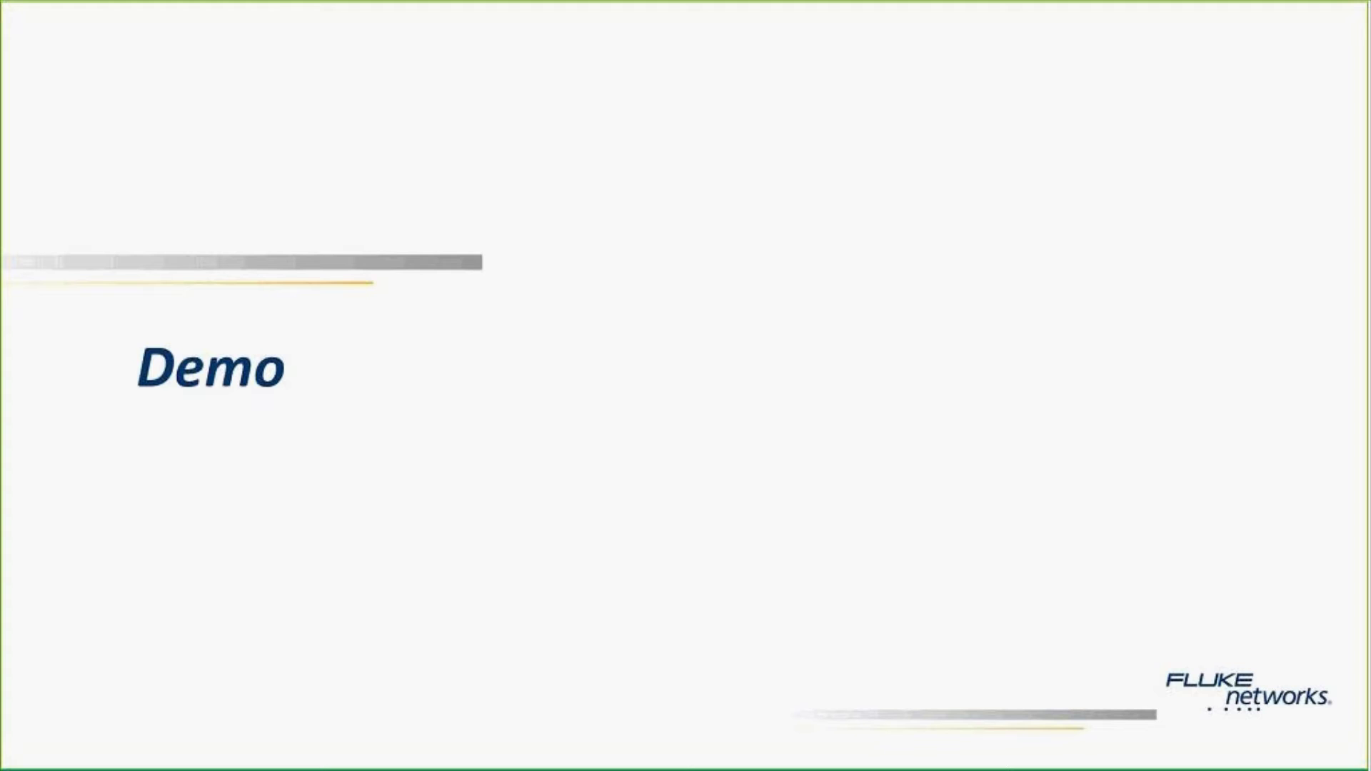
# - Switch from the presentation to the Chrome browser and close the WebEx page so LinkWare Live is in front
pyautogui.hotkey('alt', 'Tab')
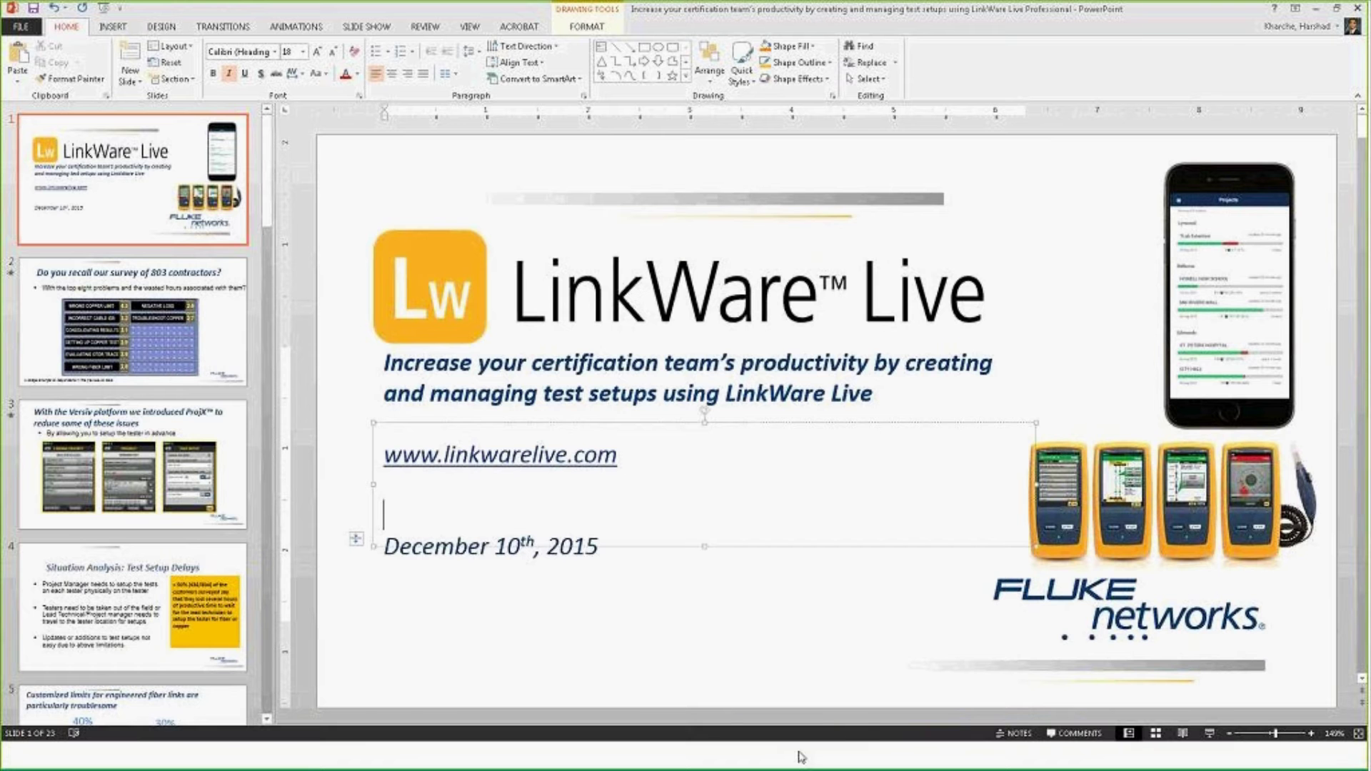
pyautogui.hotkey('alt', 'Tab')
pyautogui.hotkey('alt', 'Tab')
pyautogui.hotkey('alt', 'Tab')
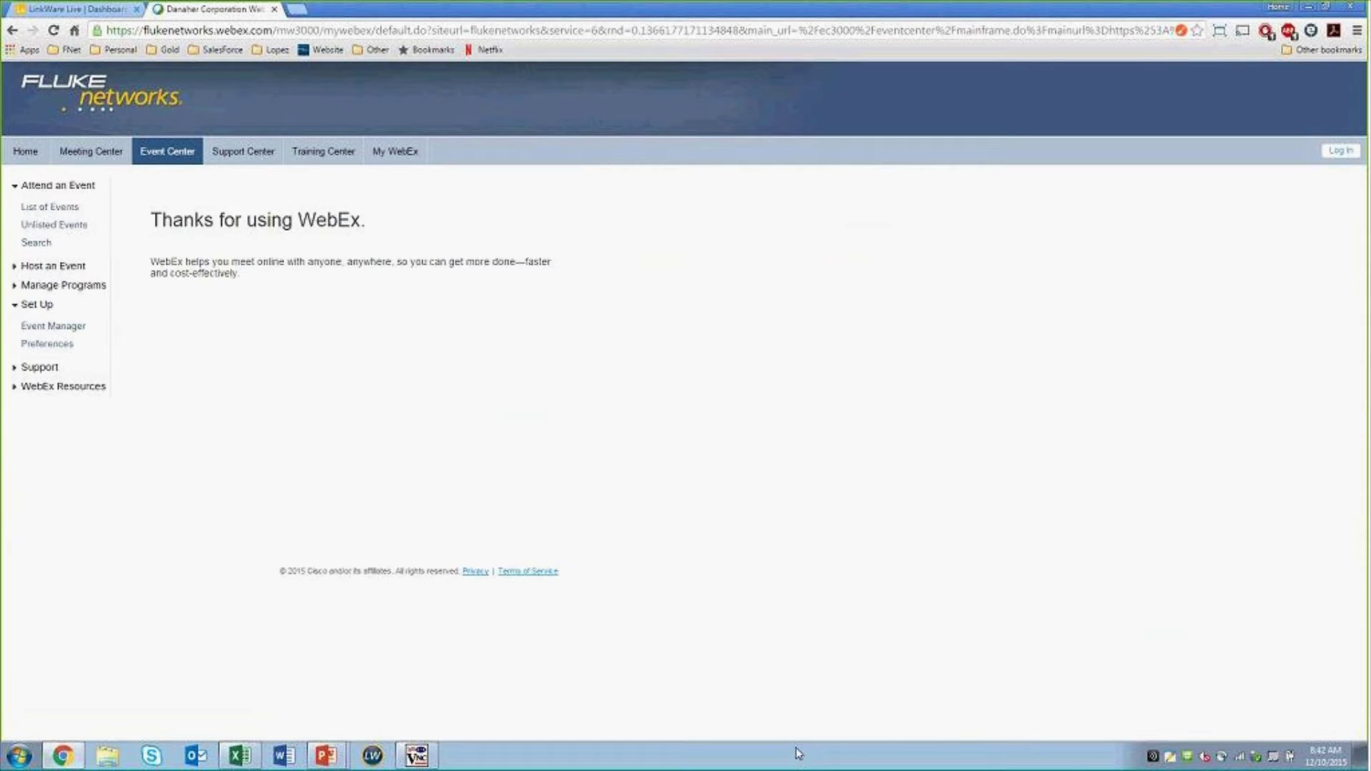
pyautogui.click(274, 10)
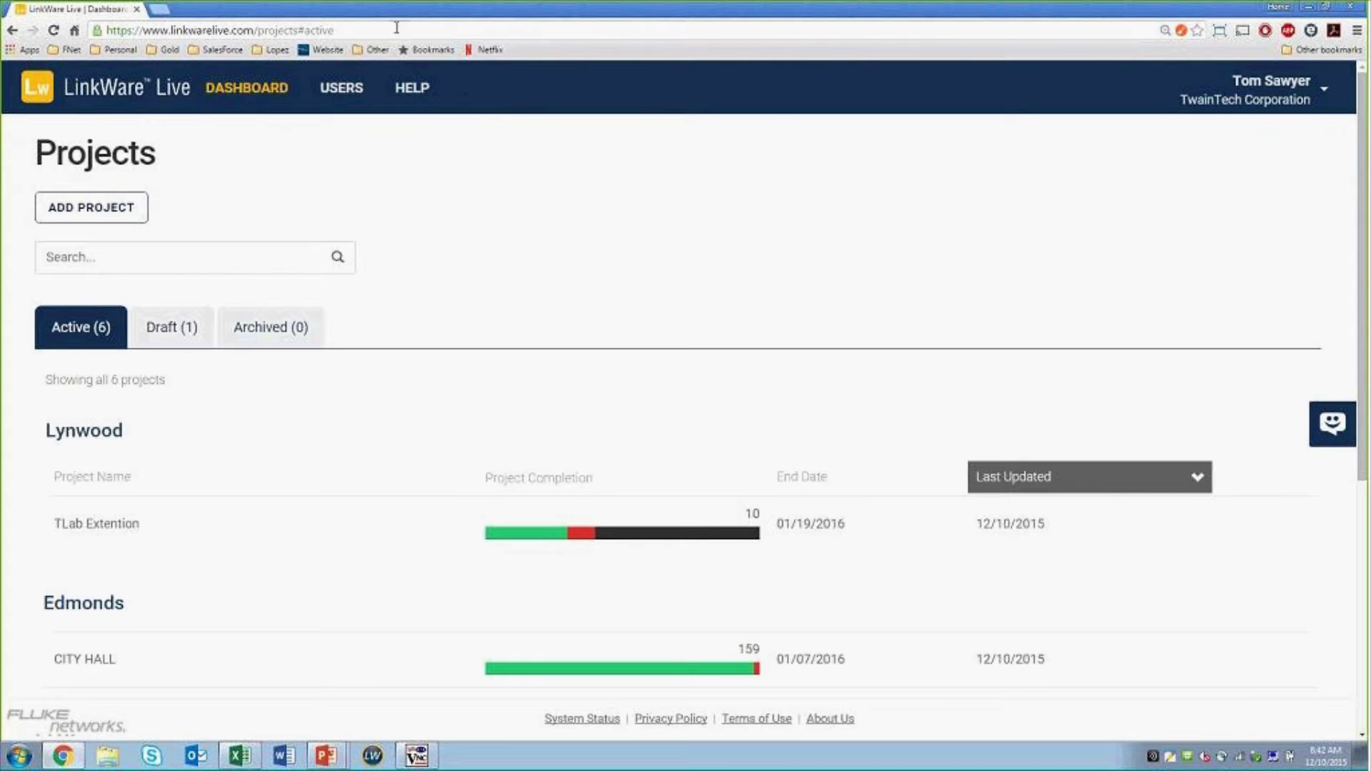
# - Sign out of LinkWare Live and sign back in with the account password
pyautogui.click(1323, 89)
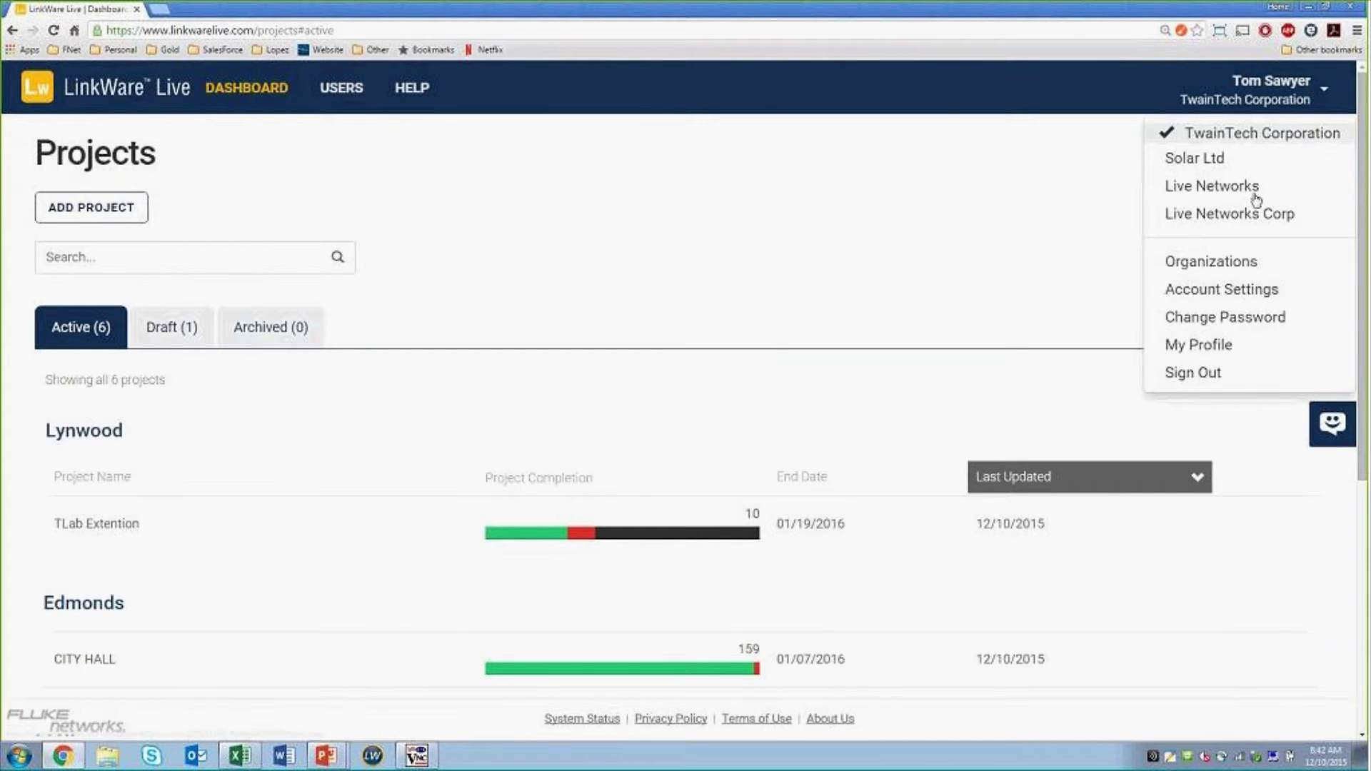
pyautogui.click(1178, 372)
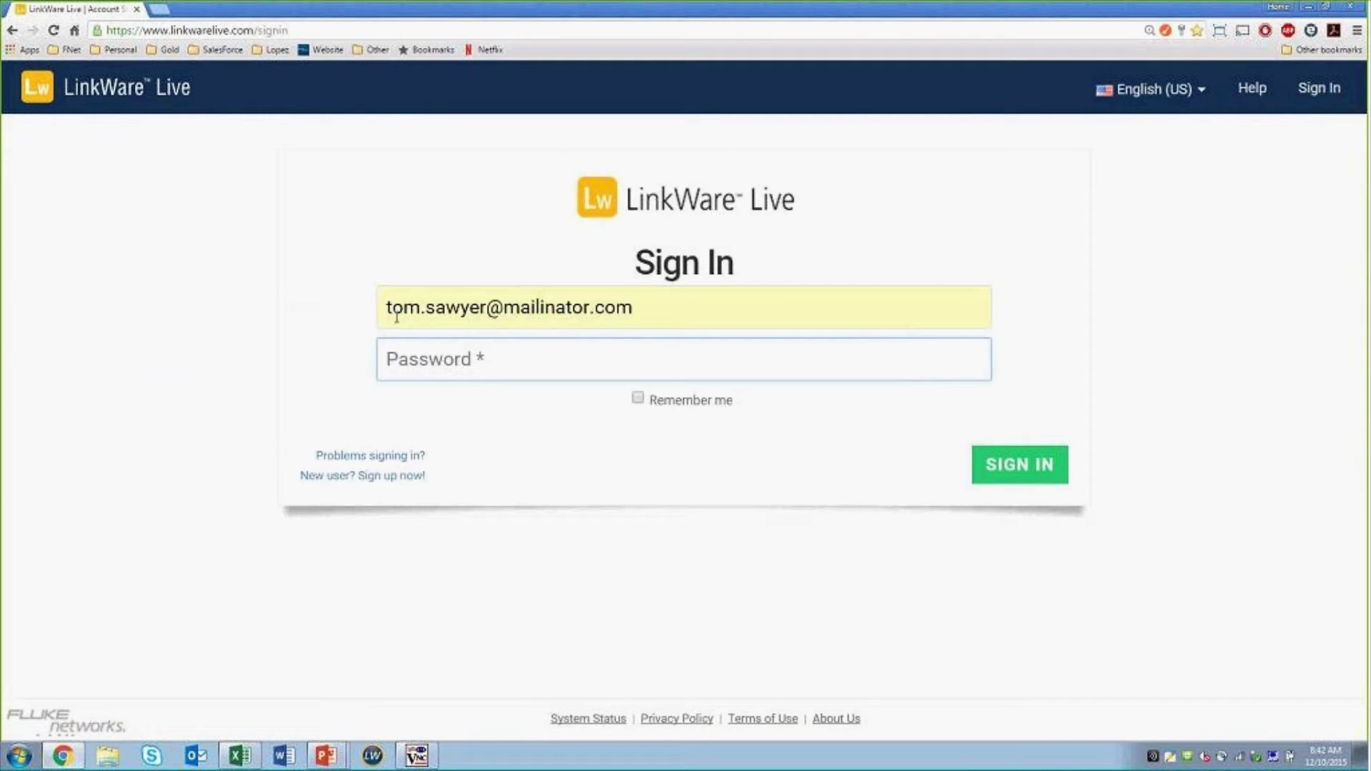
pyautogui.write('•••••••••')
pyautogui.press('Return')
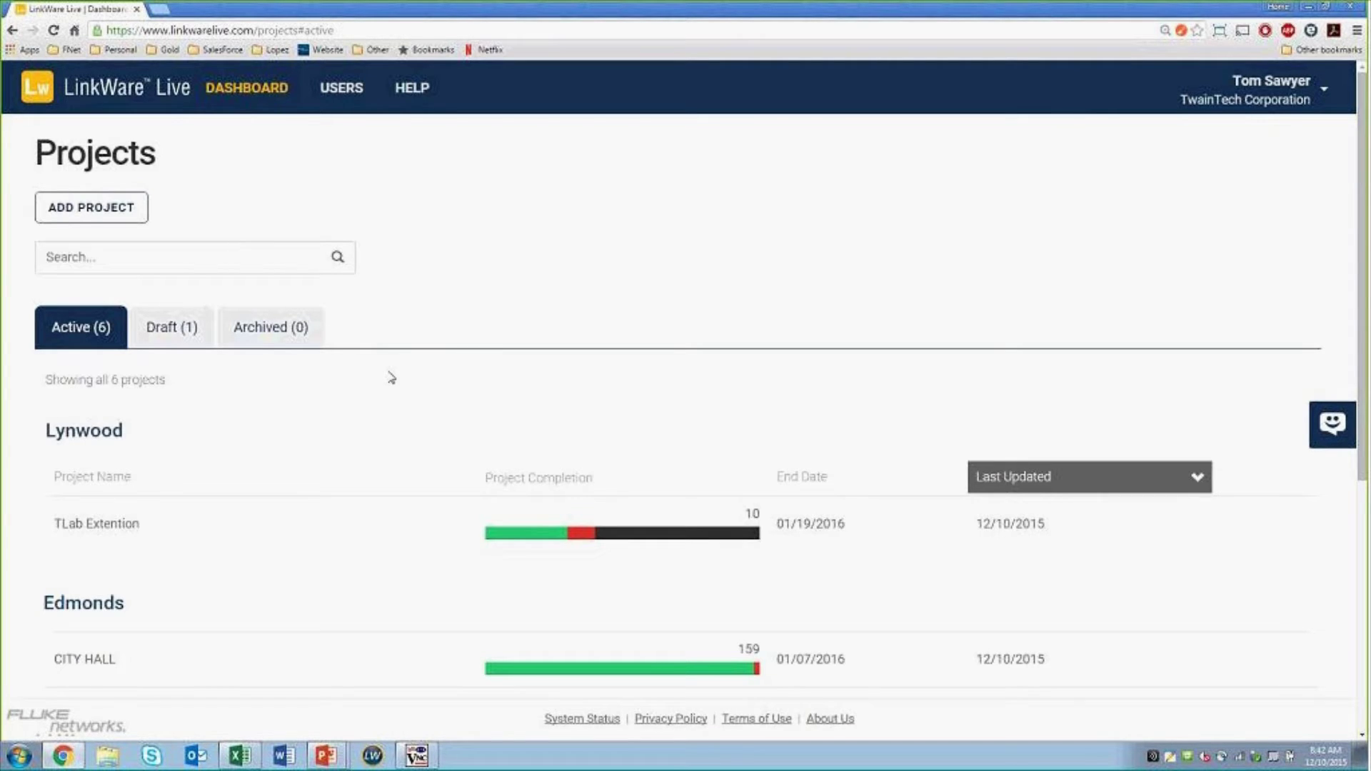
# - Start a new project named ACME Networks with start date 12/14/2015 and end date 01/09/2016
pyautogui.click(123, 218)
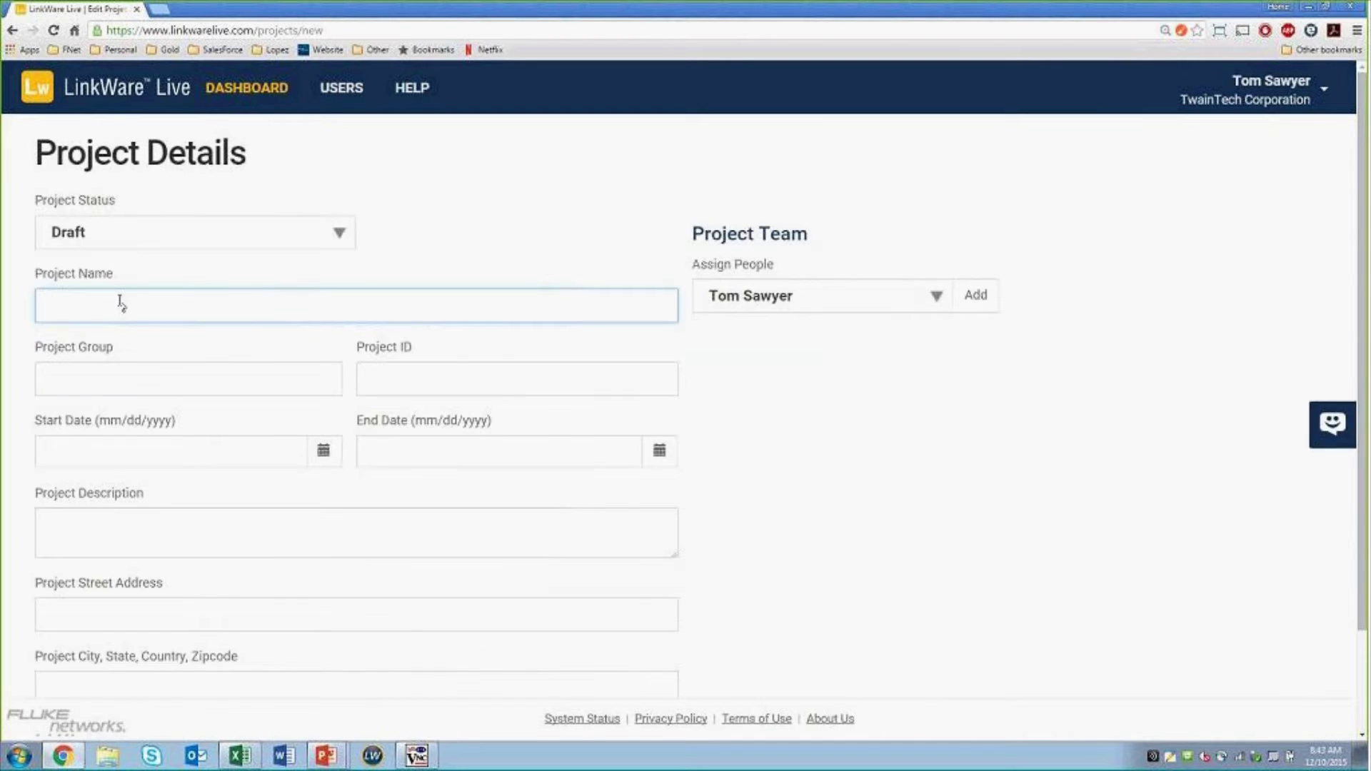
pyautogui.write('ACME Networks')
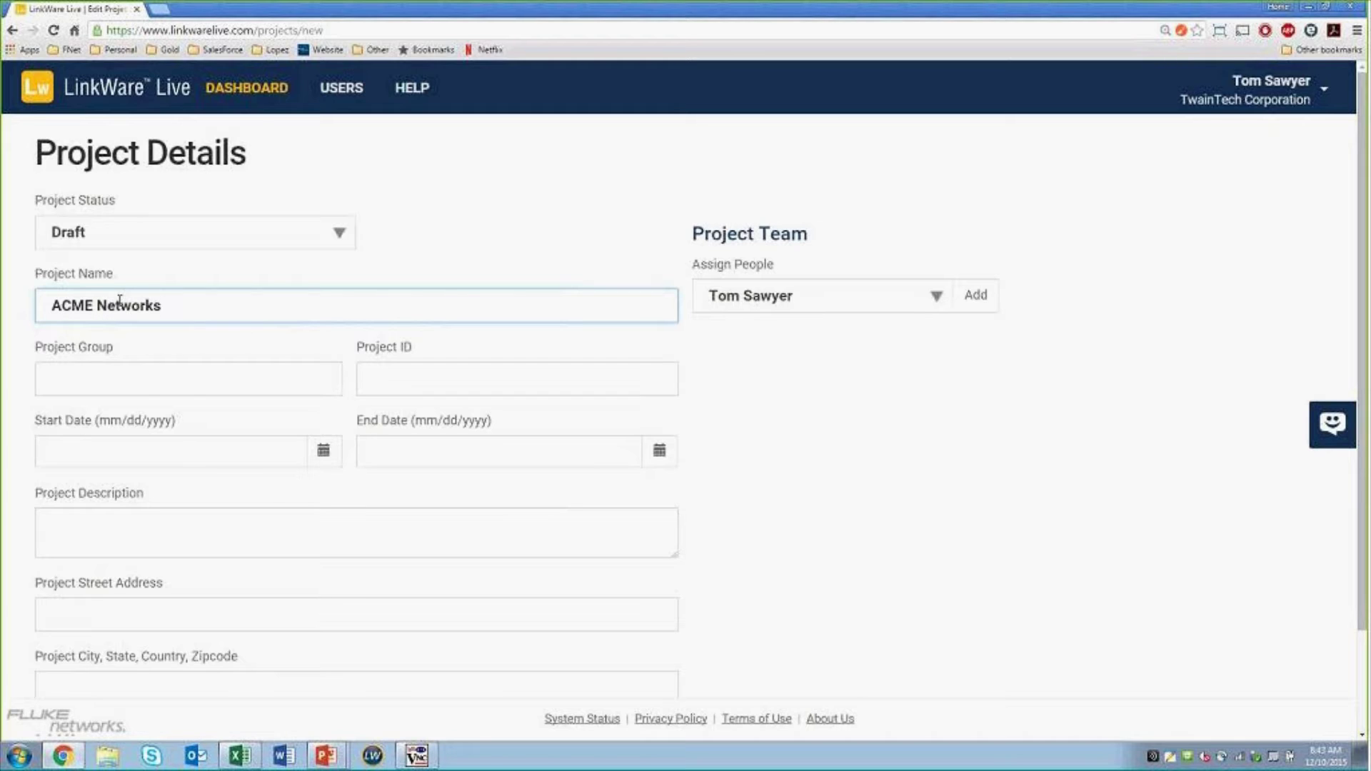
pyautogui.click(123, 445)
pyautogui.click(88, 315)
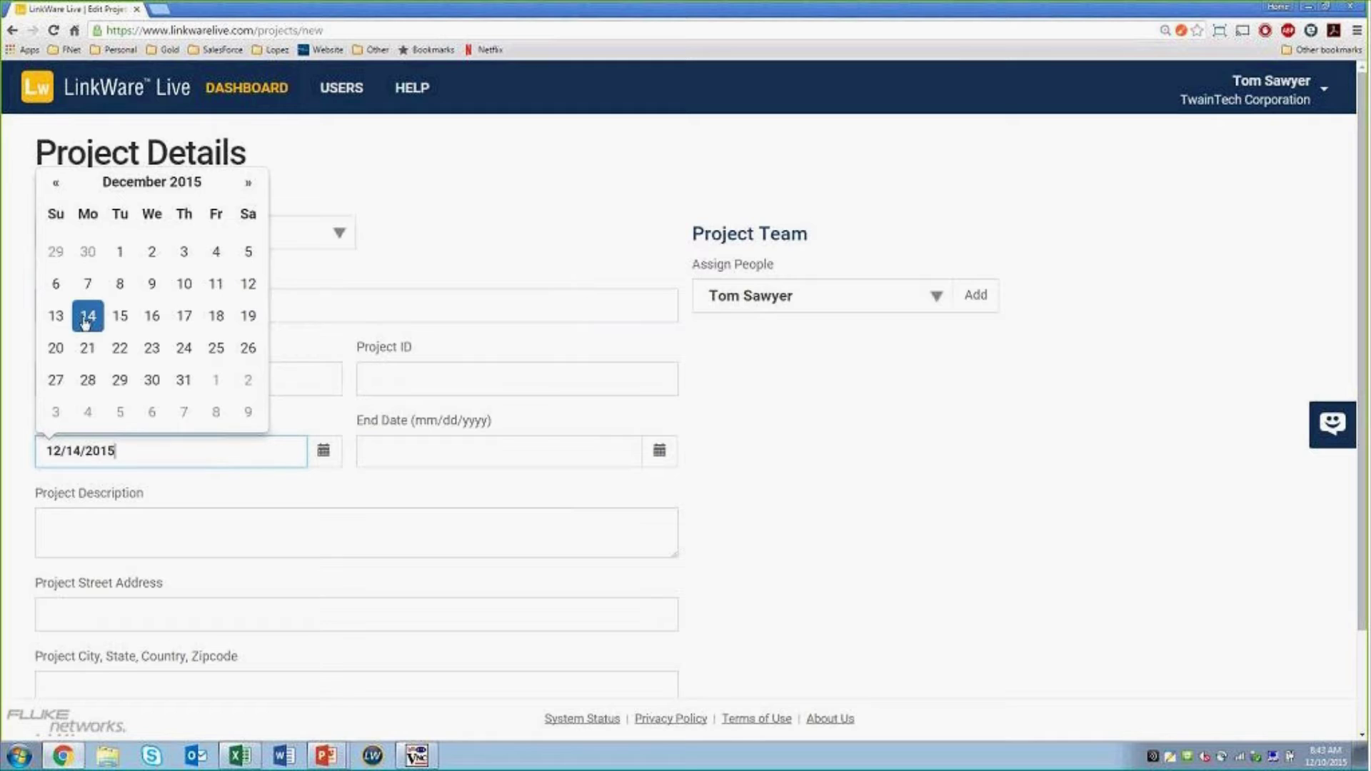
pyautogui.click(538, 448)
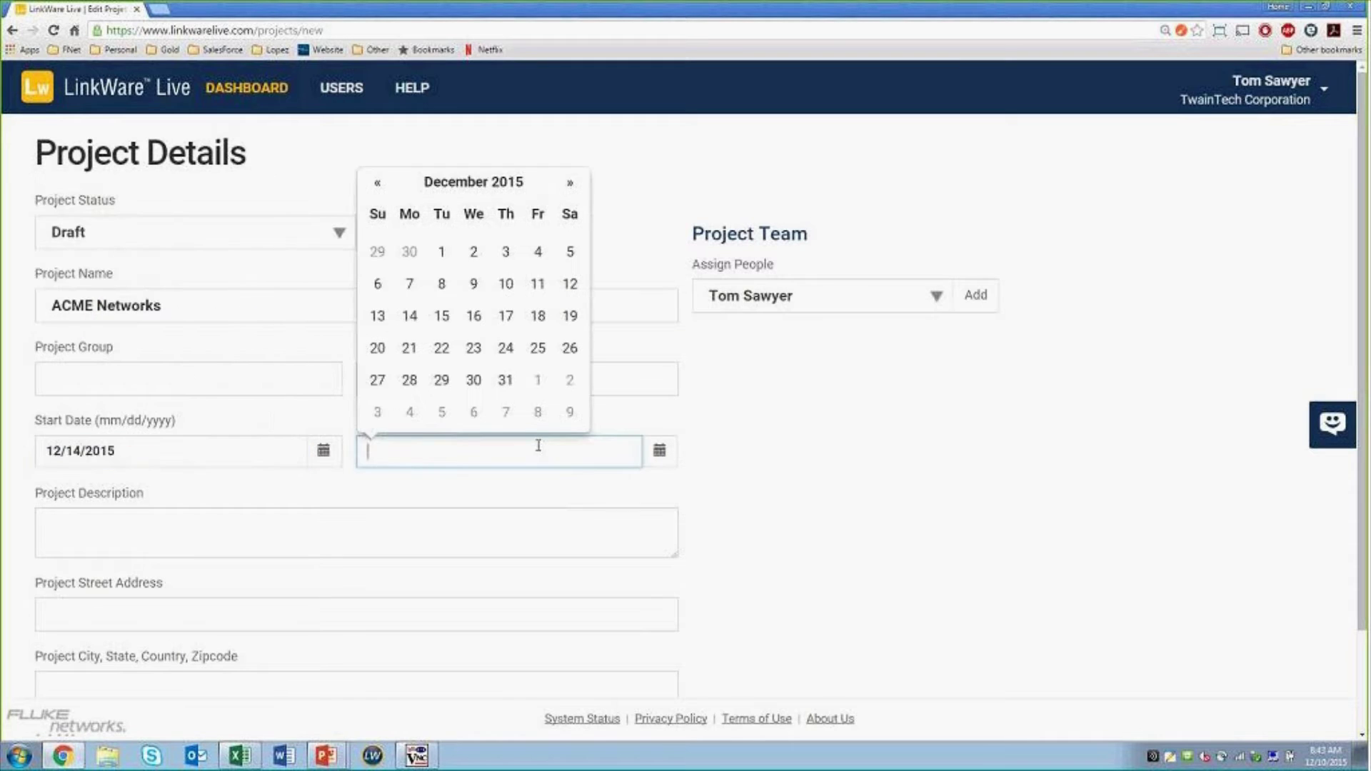
pyautogui.click(564, 413)
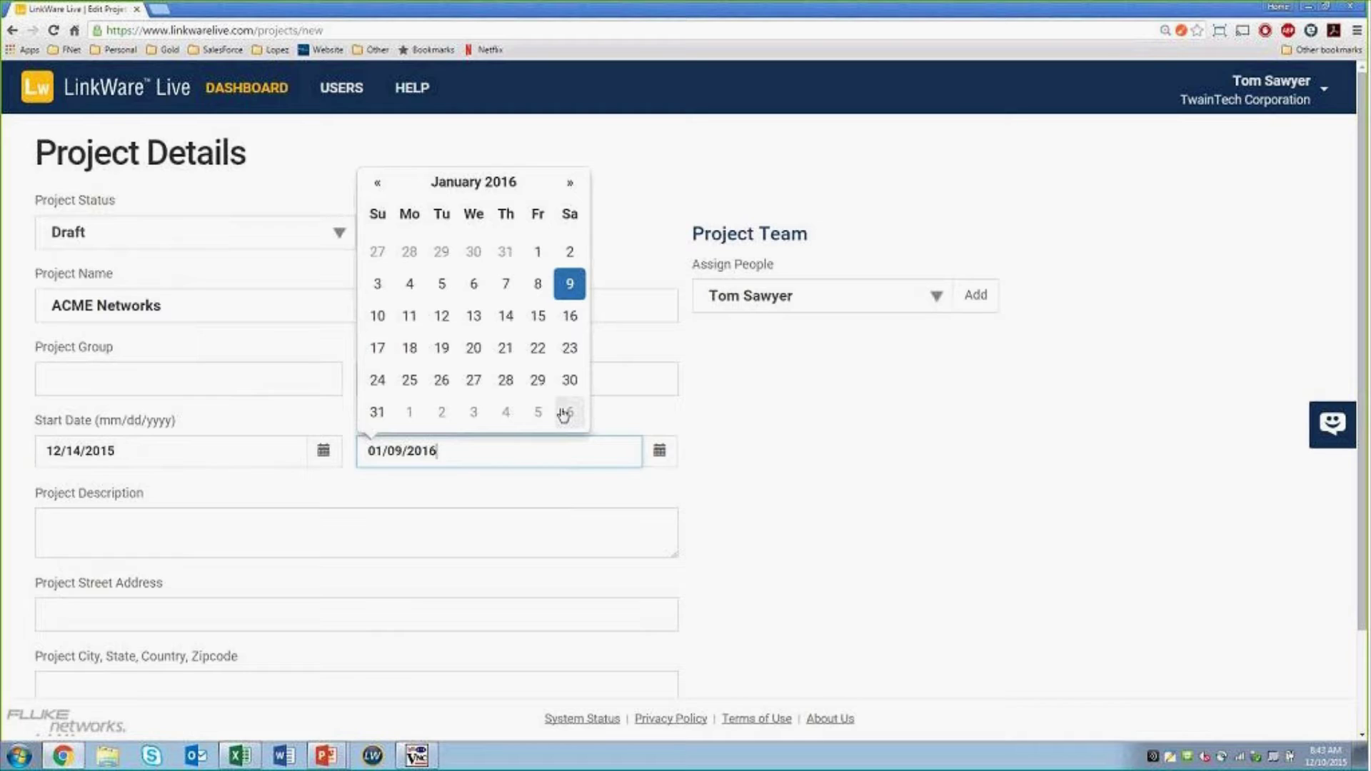
pyautogui.click(238, 544)
# - Set the project group to Seattle, leave the description empty, and save the project
pyautogui.click(227, 387)
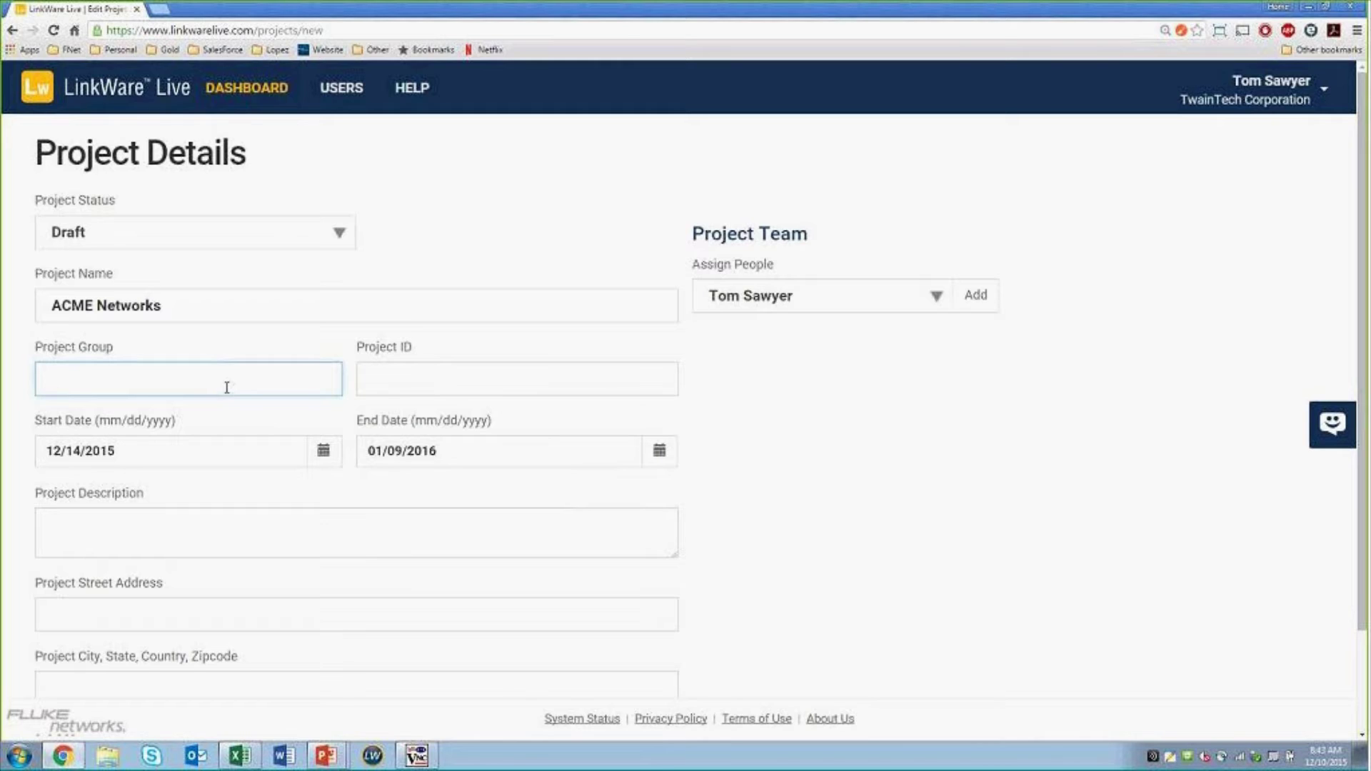
pyautogui.write('Seattle')
pyautogui.click(210, 541)
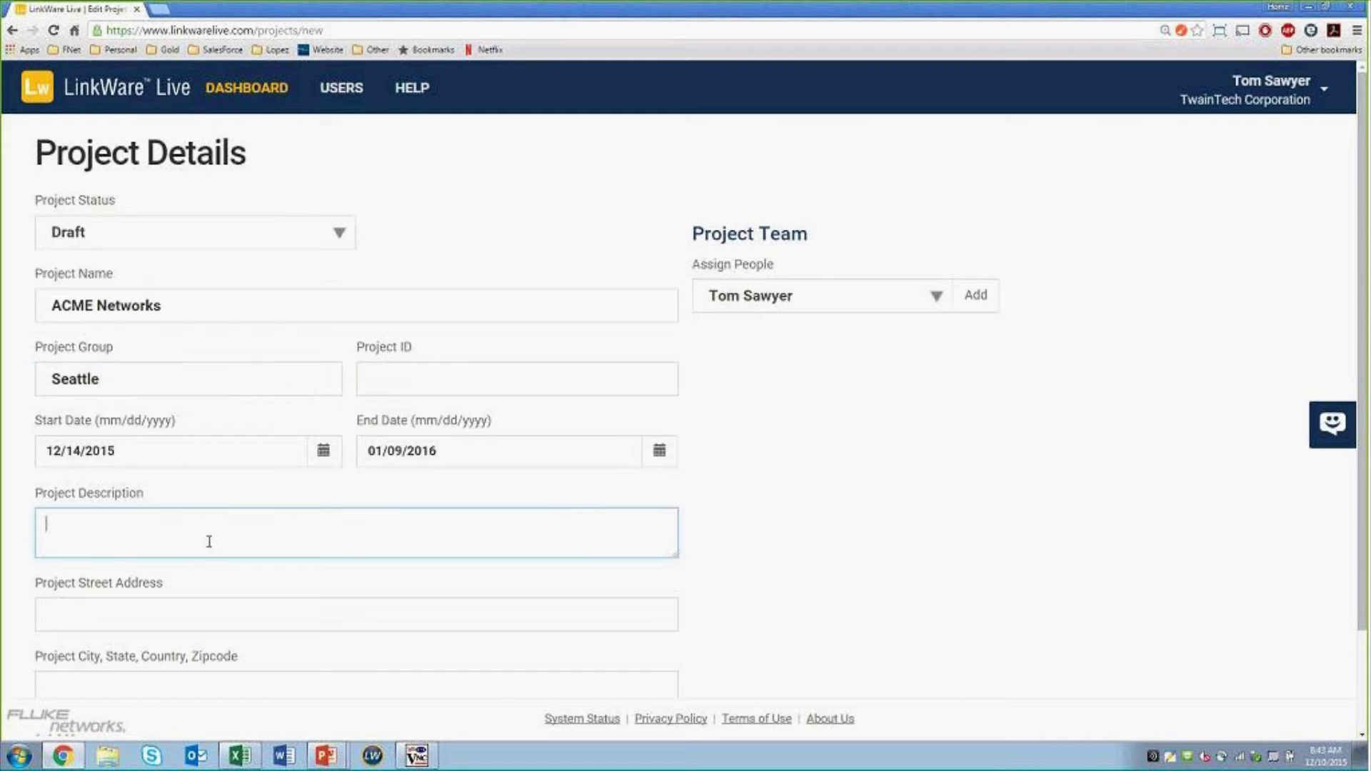
pyautogui.scroll(-1, 210, 543)
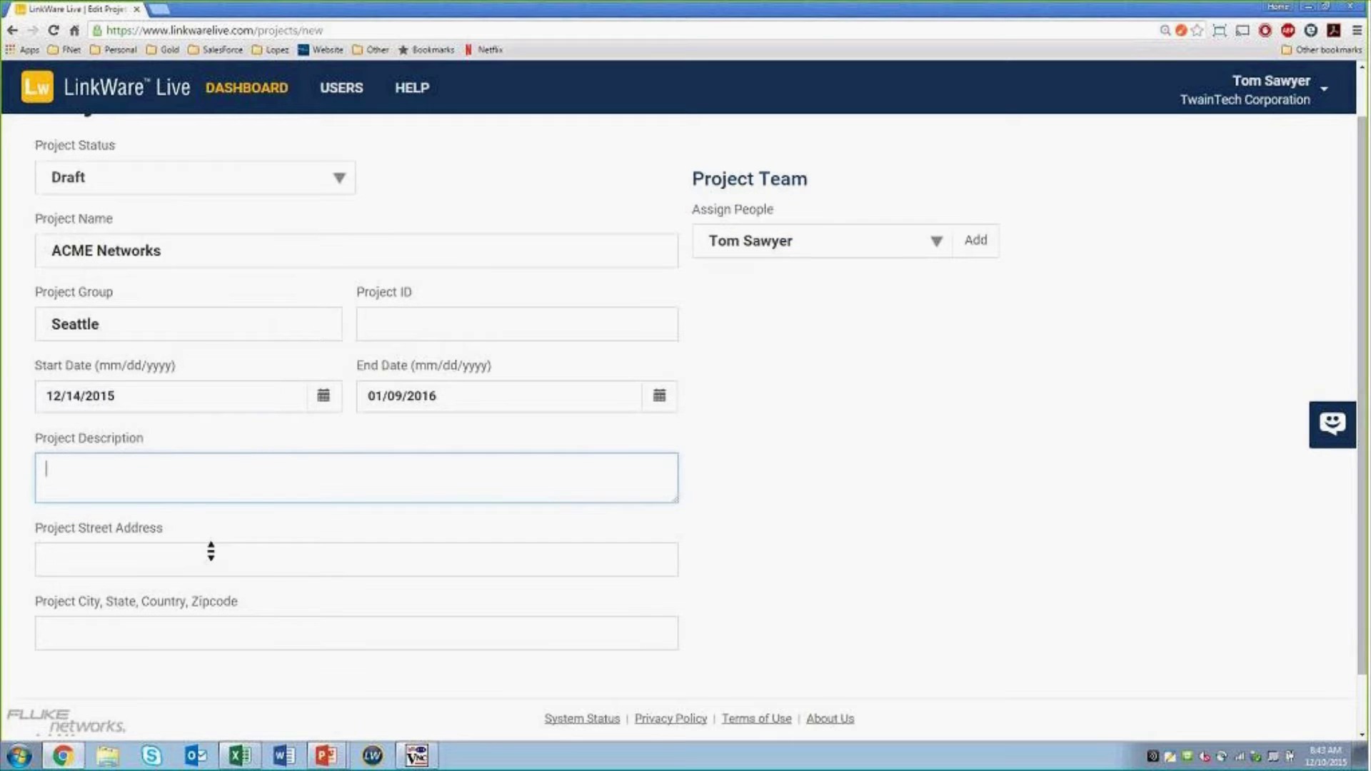
pyautogui.scroll(-1, 469, 597)
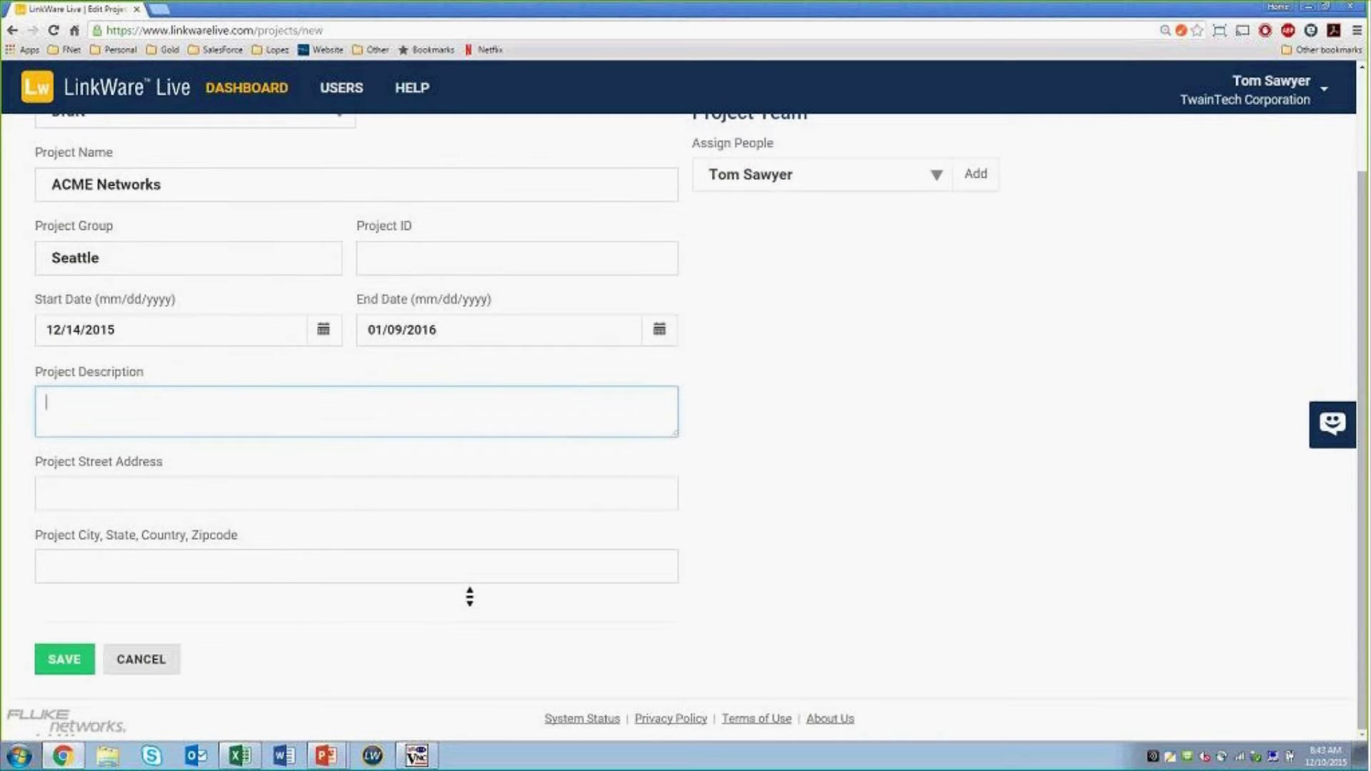
pyautogui.click(52, 654)
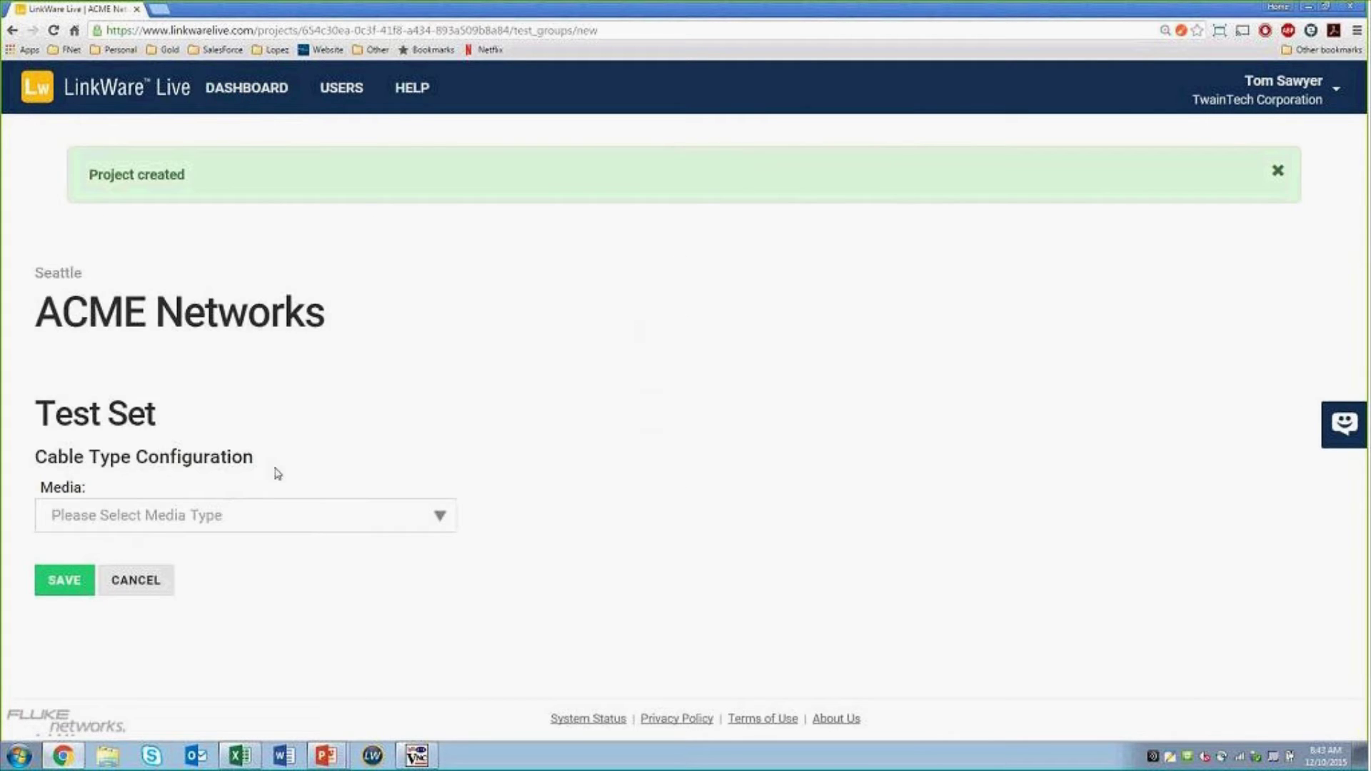
# - Configure the test set with Copper media and the Generic / Cat 6 U/UTP cable type
pyautogui.click(212, 515)
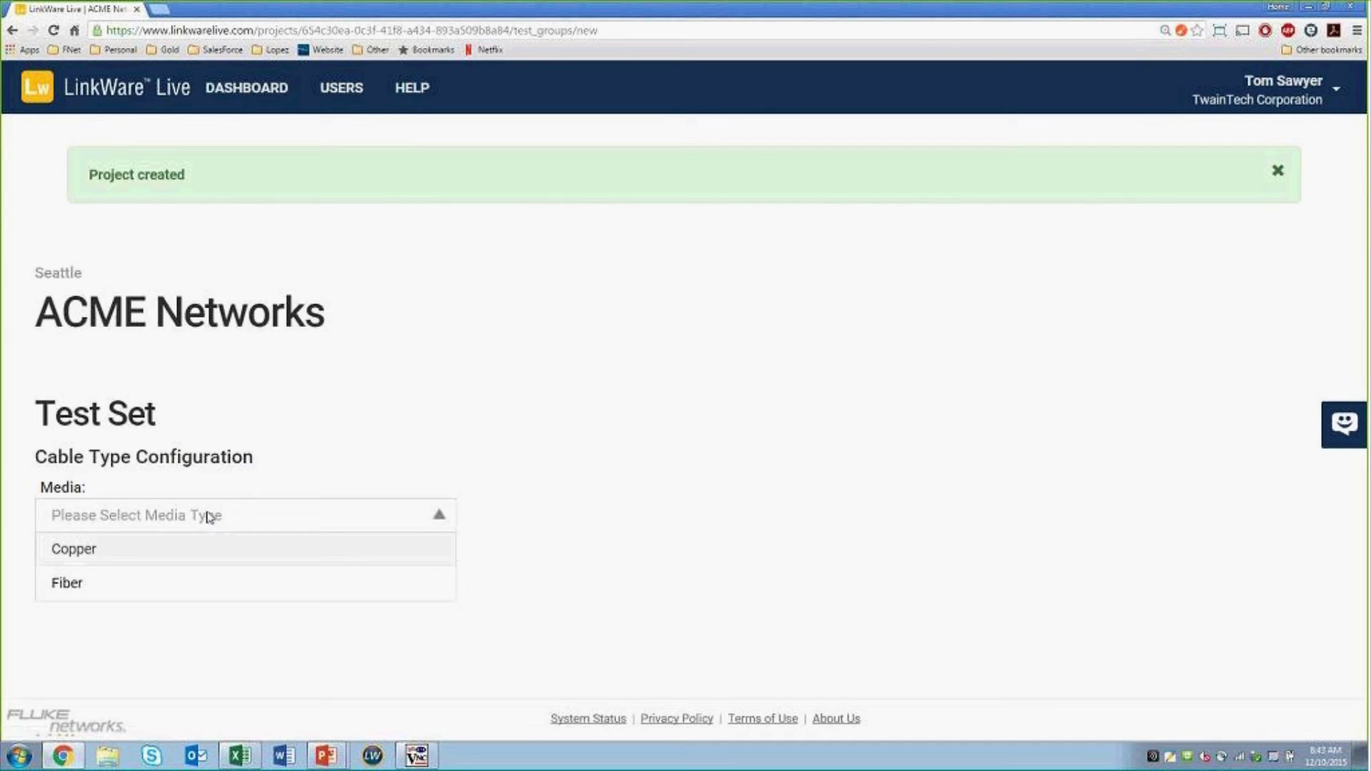
pyautogui.click(122, 555)
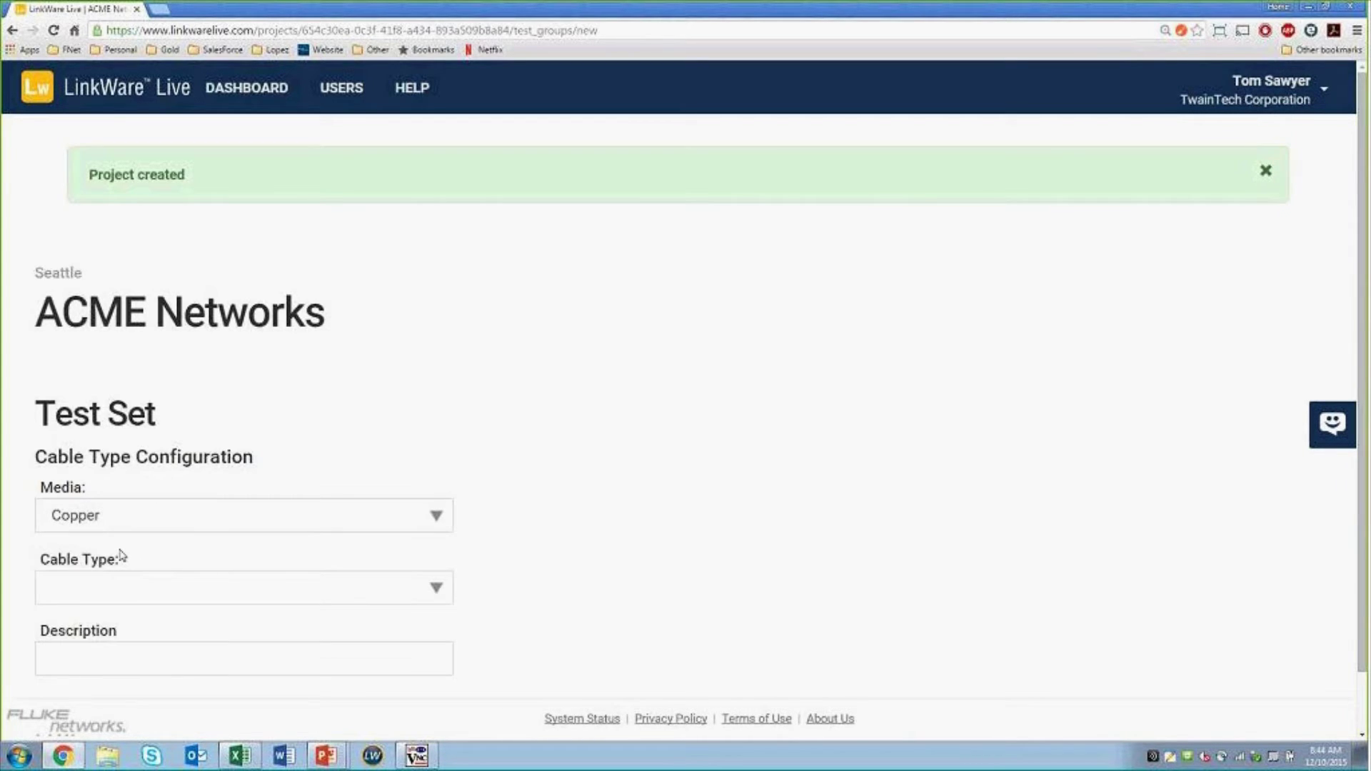
pyautogui.scroll(-1, 123, 555)
pyautogui.click(131, 530)
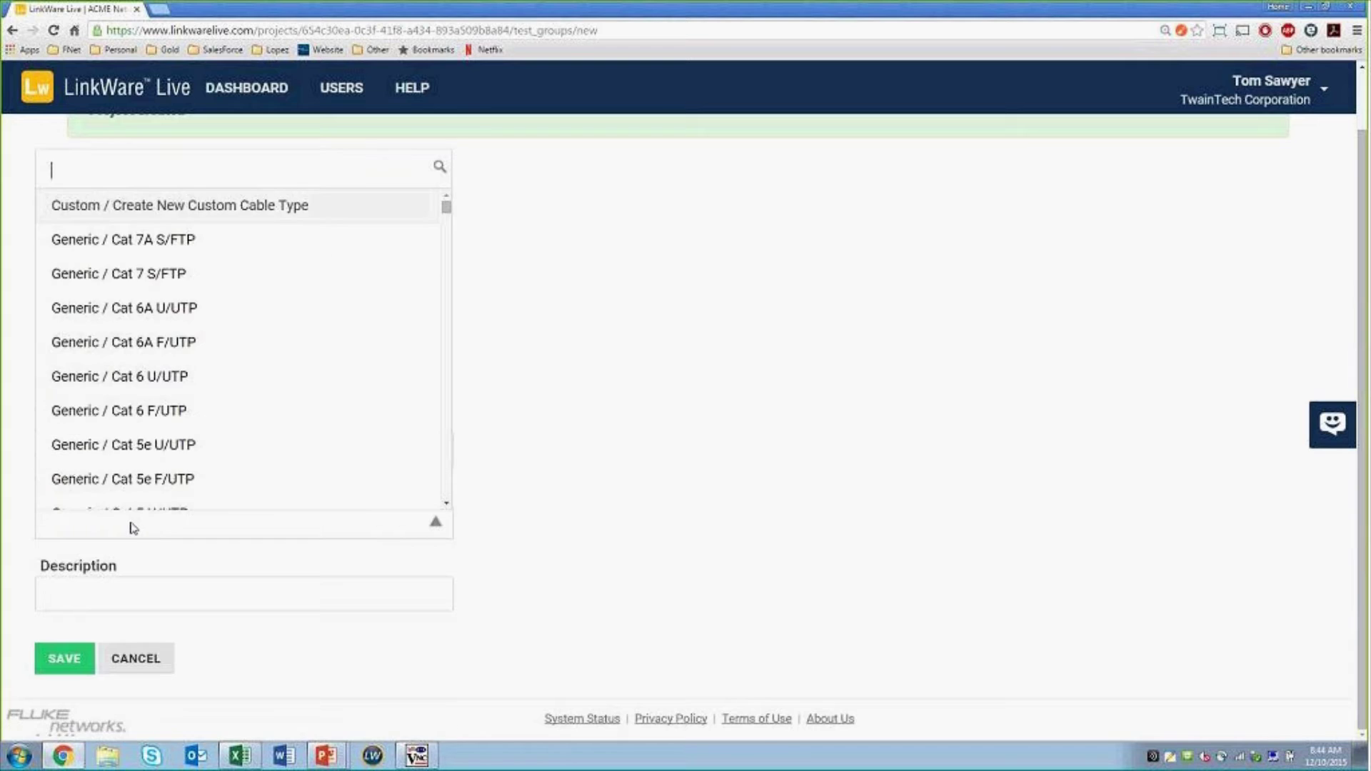
pyautogui.scroll(-1, 214, 382)
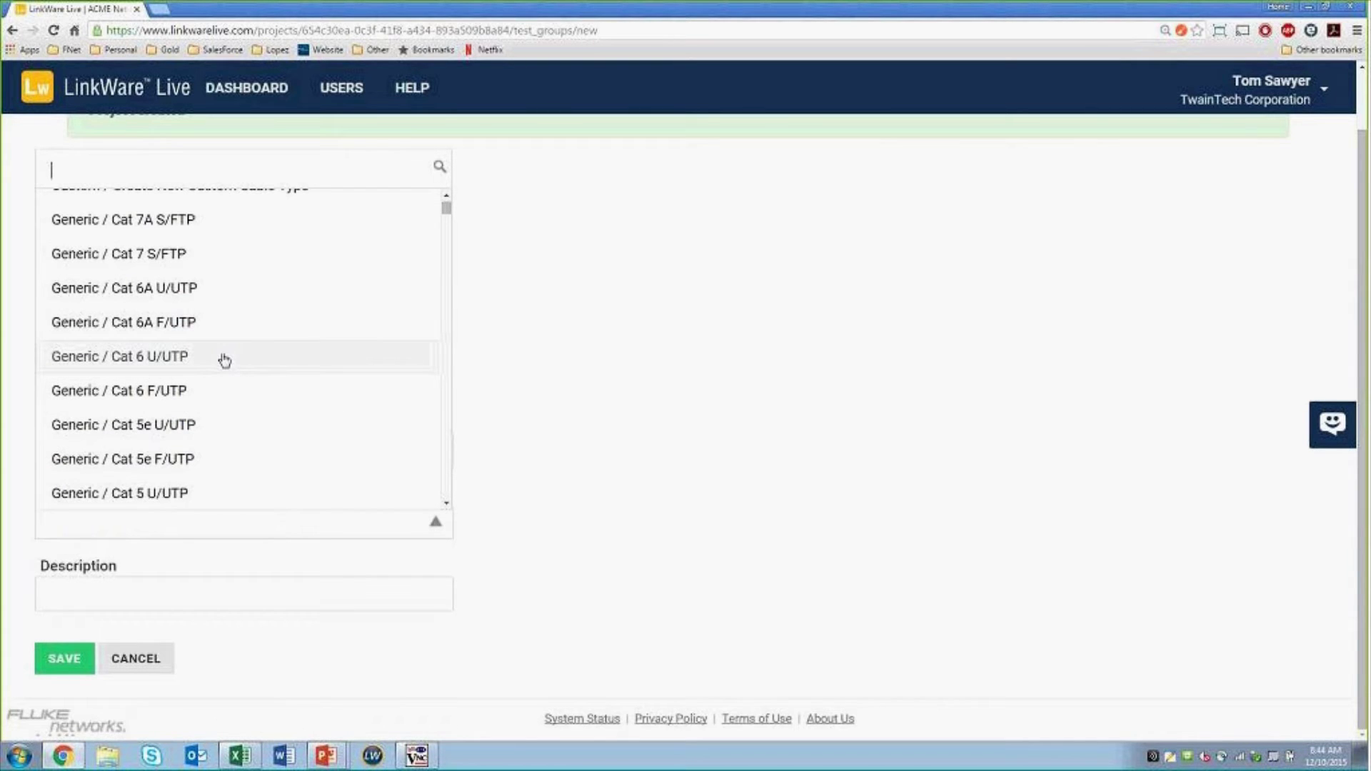
pyautogui.click(225, 359)
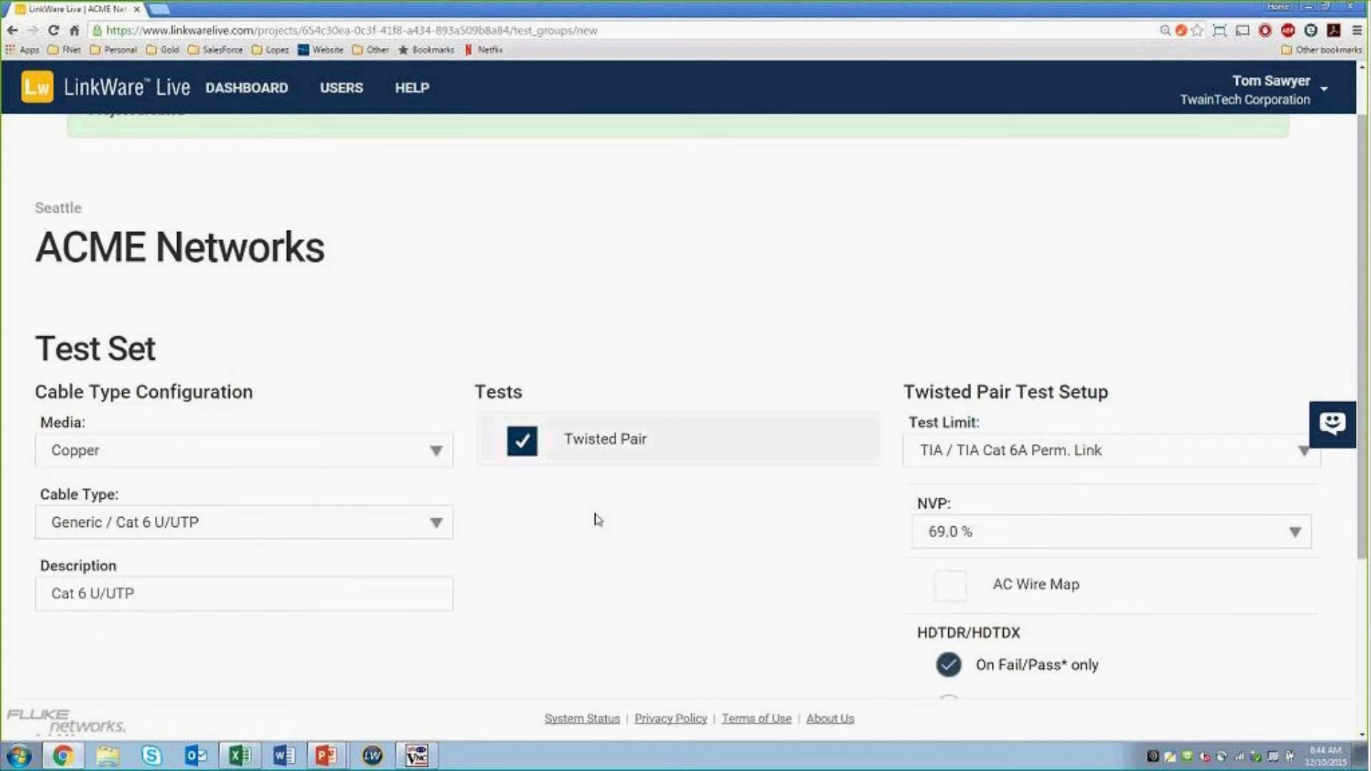
# - Review the available test limits in the twisted pair test setup without changing the selection
pyautogui.scroll(-3, 909, 529)
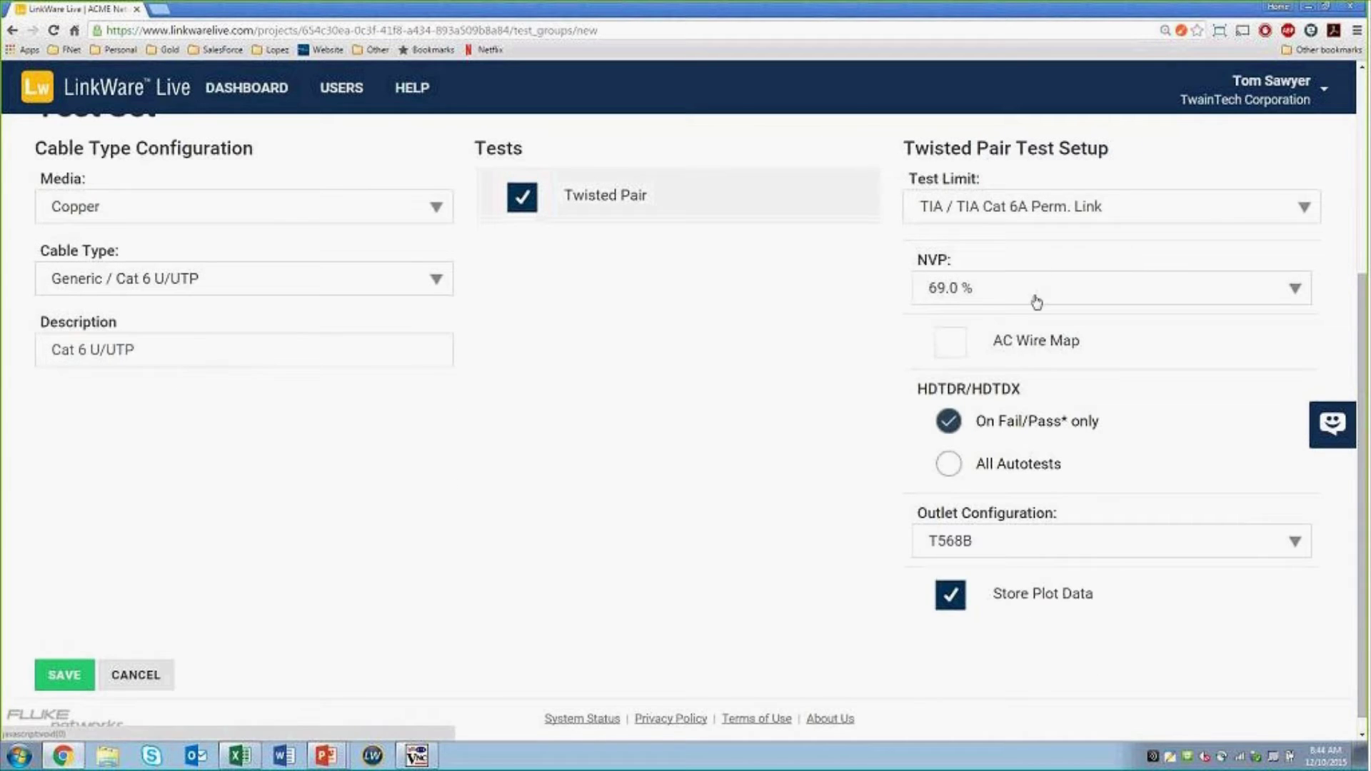
pyautogui.click(1094, 211)
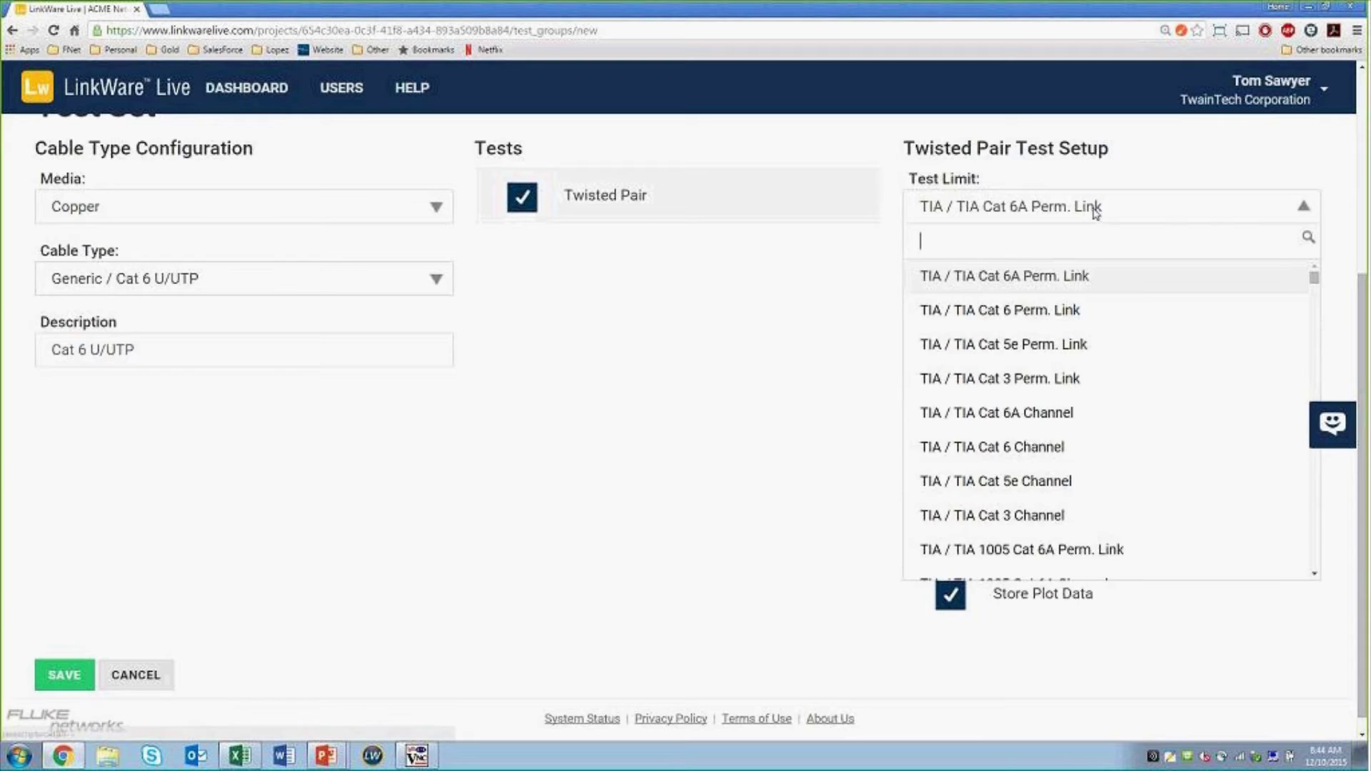
pyautogui.click(1087, 208)
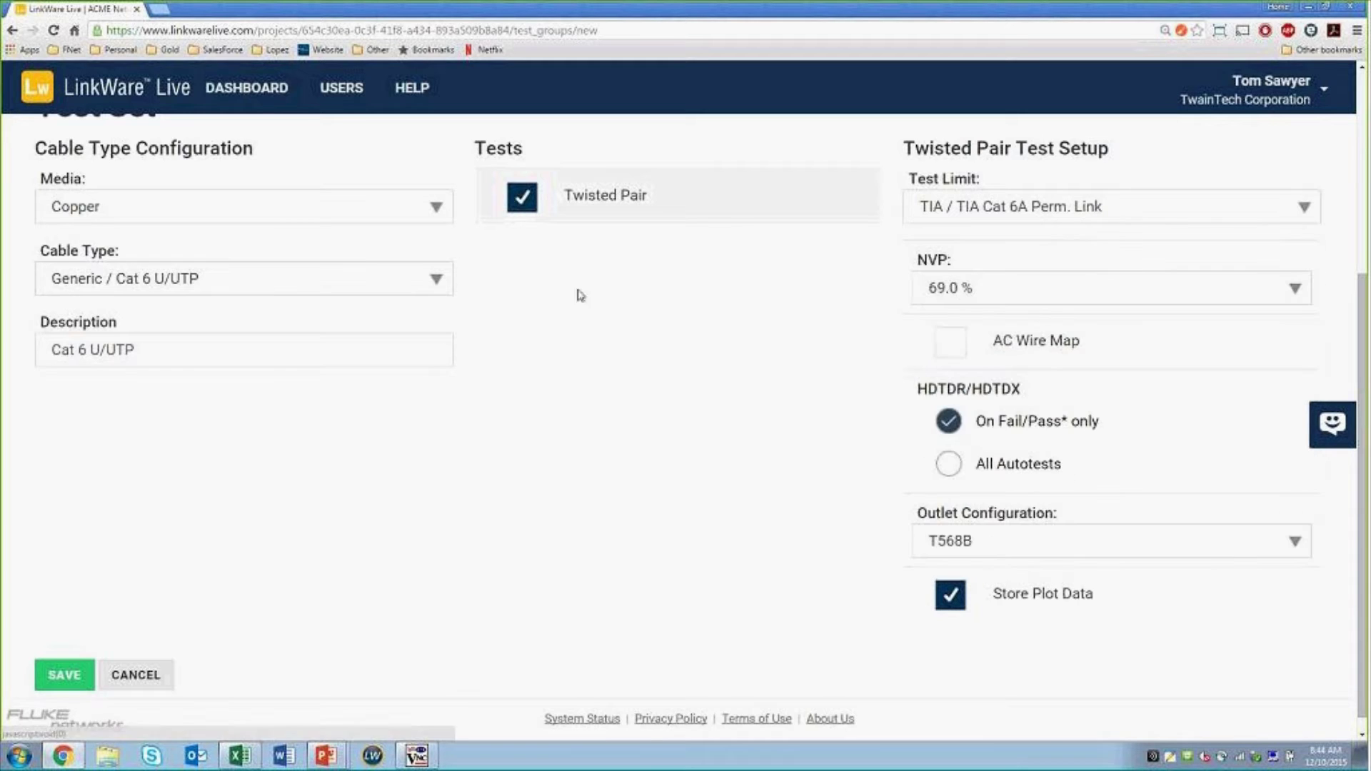
# - Search the cable types for "bel" to look at manufacturer-specific cables, and clear the search
pyautogui.click(357, 295)
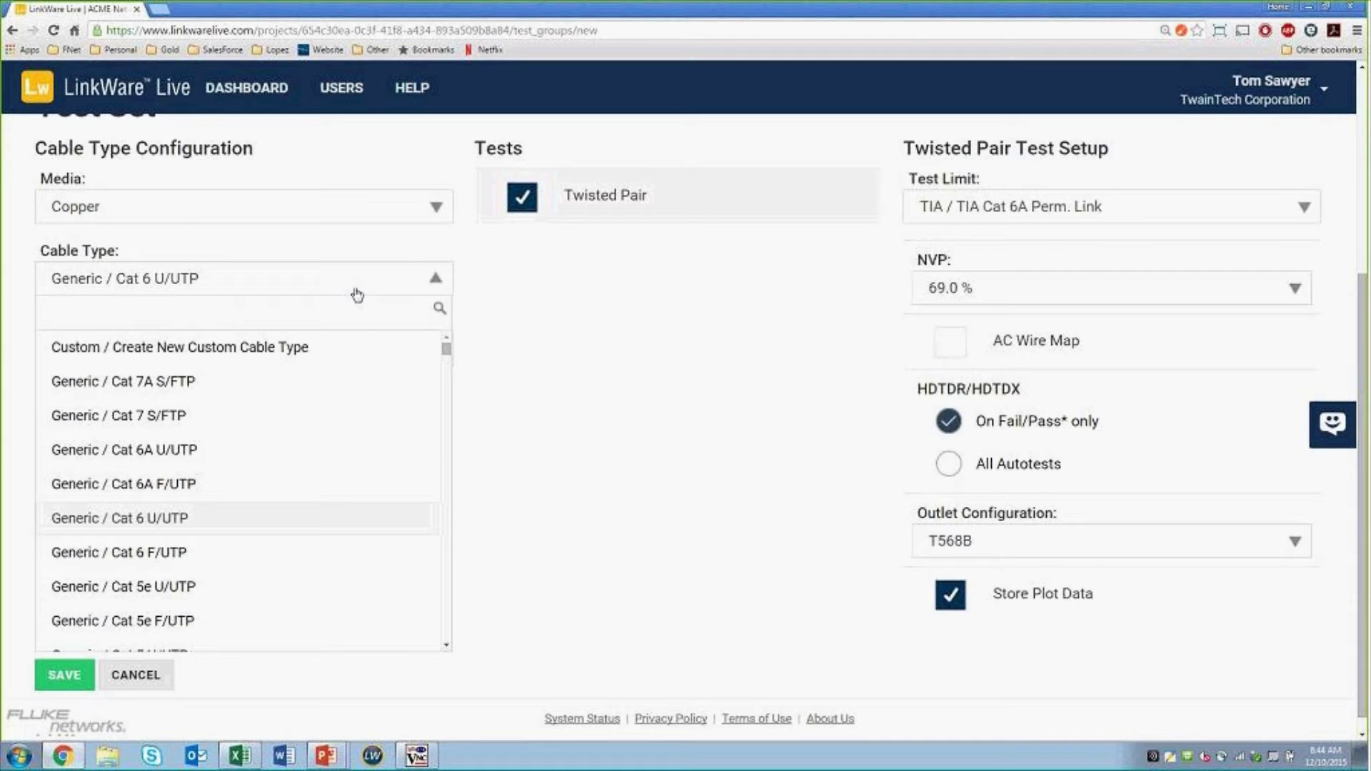
pyautogui.write('bel')
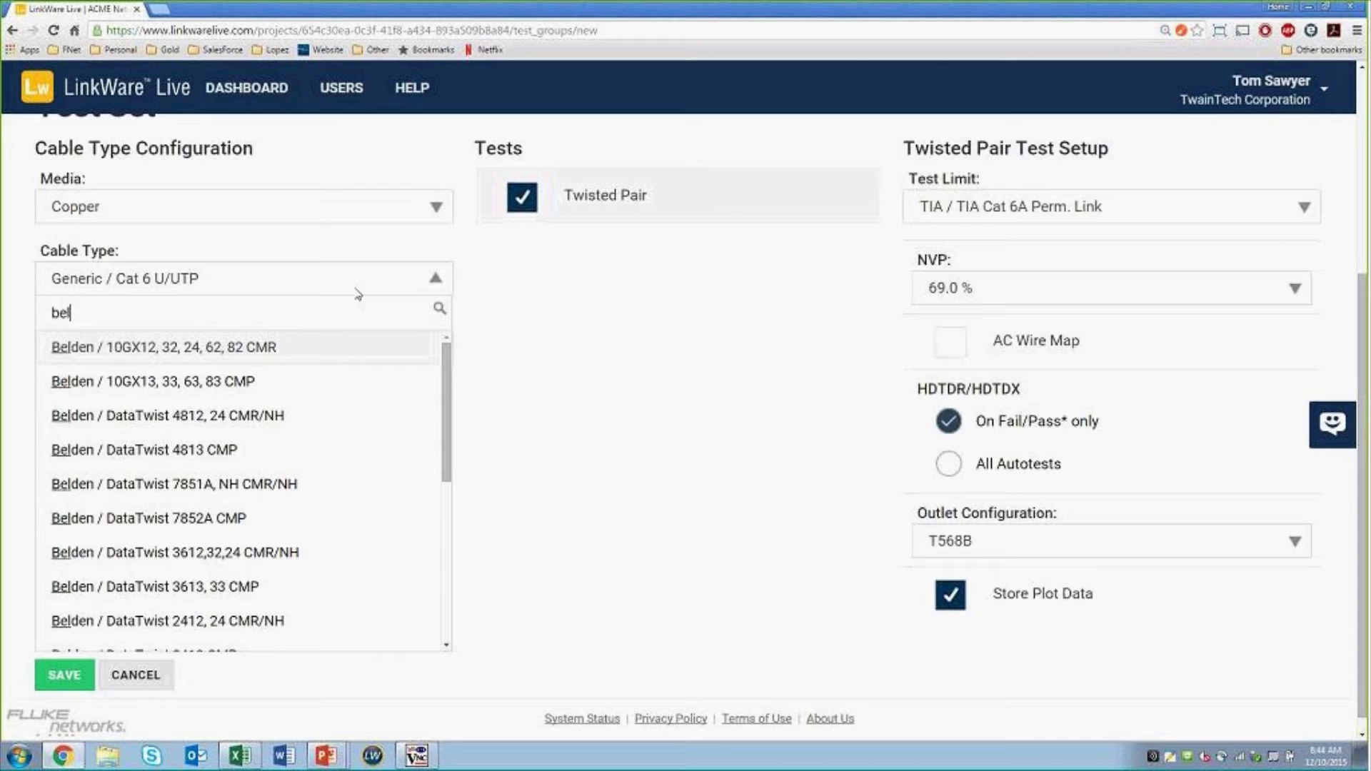
pyautogui.write('l')
pyautogui.press('BackSpace')
pyautogui.press('BackSpace')
pyautogui.press('BackSpace')
pyautogui.press('BackSpace')
pyautogui.write('bel')
pyautogui.press('BackSpace')
pyautogui.press('BackSpace')
pyautogui.press('BackSpace')
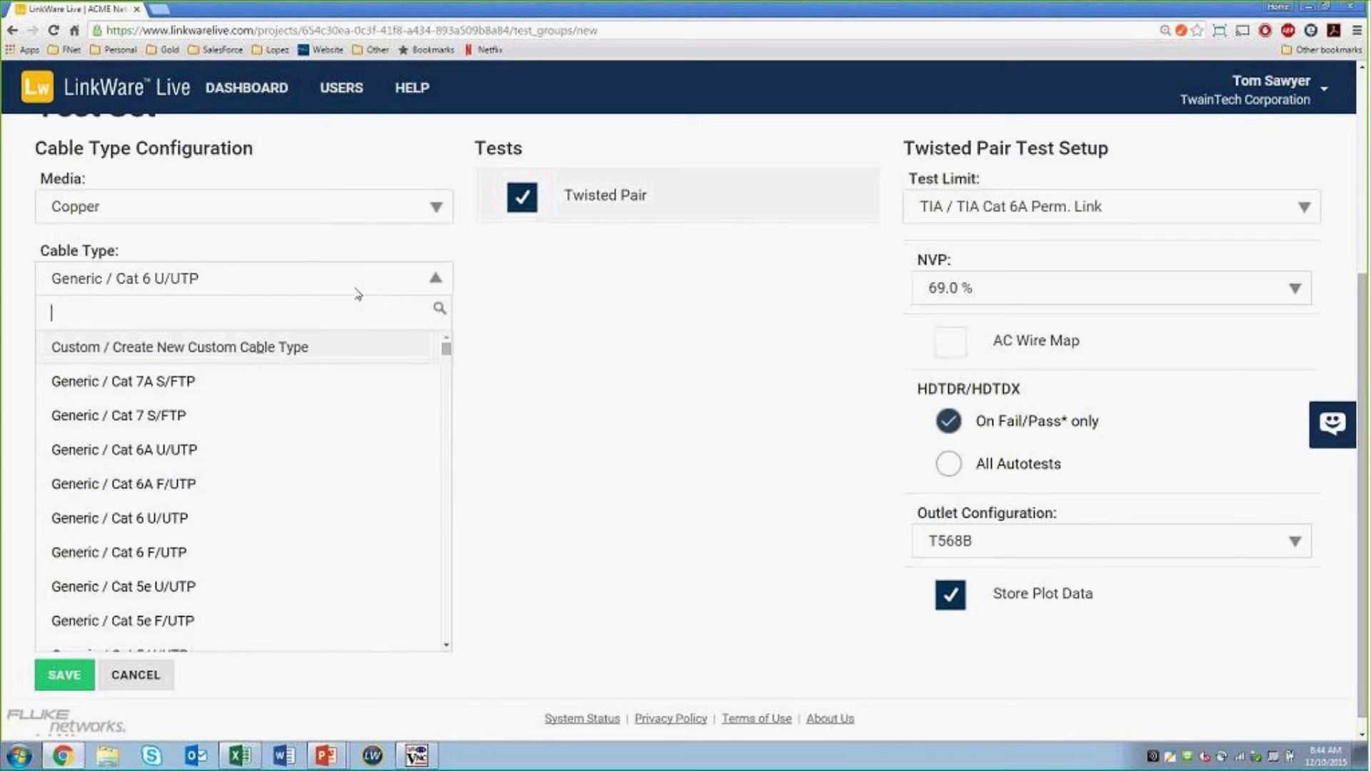
# - Choose Generic / Cat 6 U/UTP as the cable type and save the test setup
pyautogui.click(169, 525)
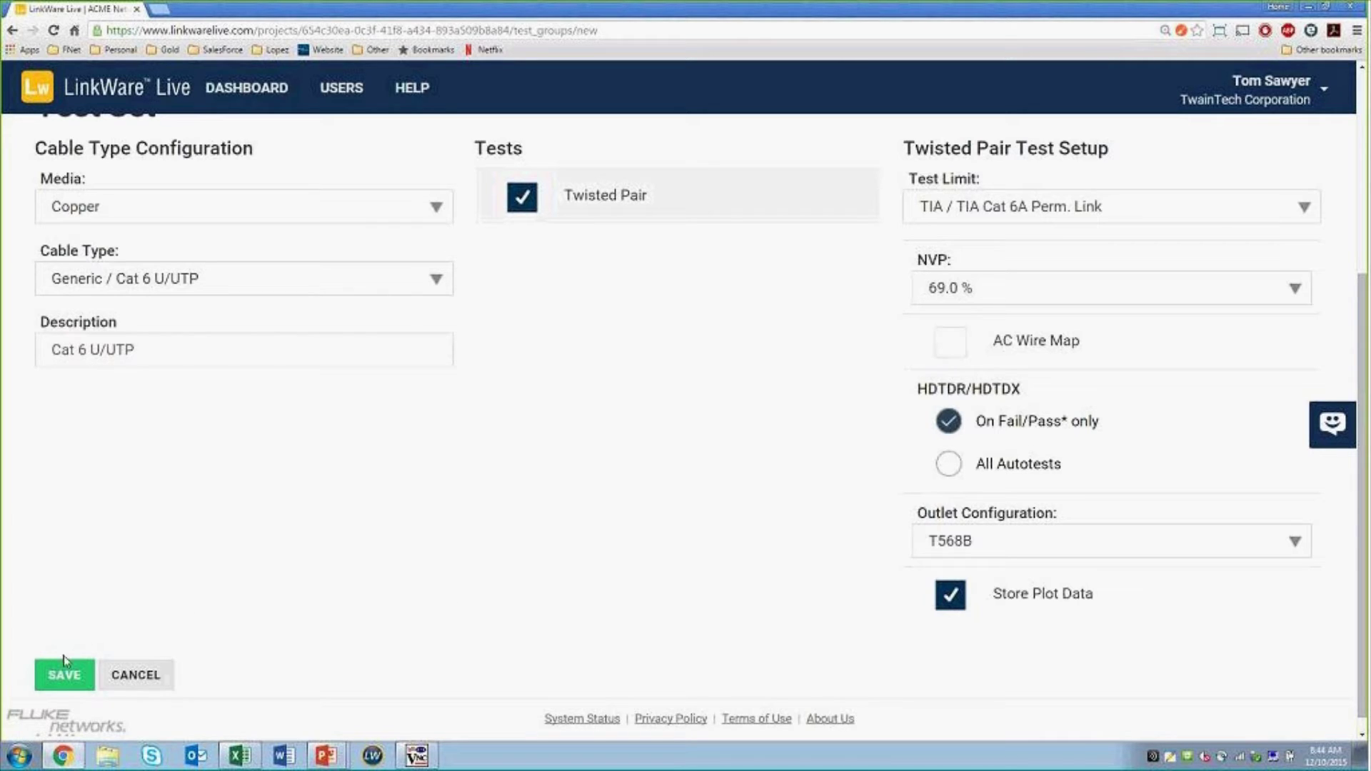
pyautogui.click(62, 676)
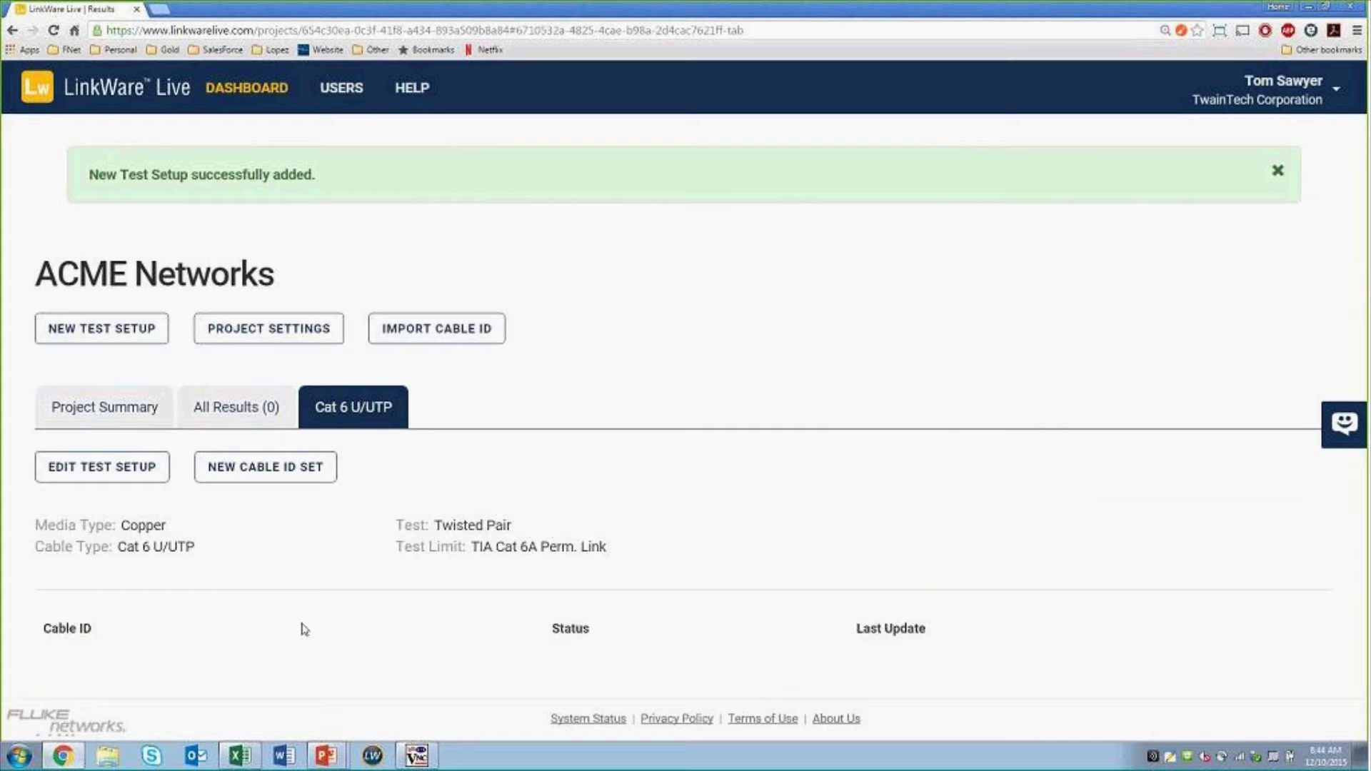
# - Add a sequential cable ID set from A01-100 to A01-130 to the Cat 6 U/UTP setup and expand its list of IDs
pyautogui.click(297, 475)
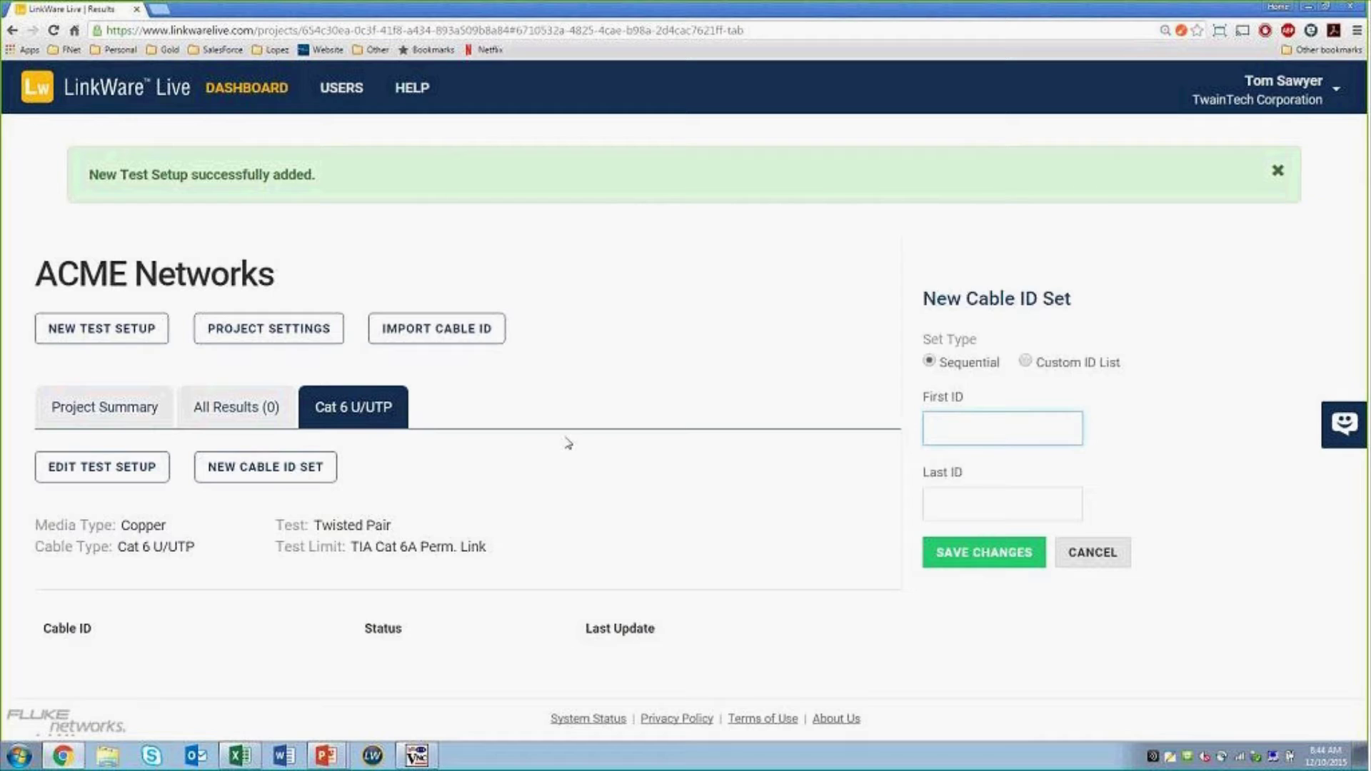
pyautogui.write('01')
pyautogui.press('Tab')
pyautogui.click(982, 437)
pyautogui.write('-100')
pyautogui.click(970, 506)
pyautogui.write('-130')
pyautogui.click(979, 554)
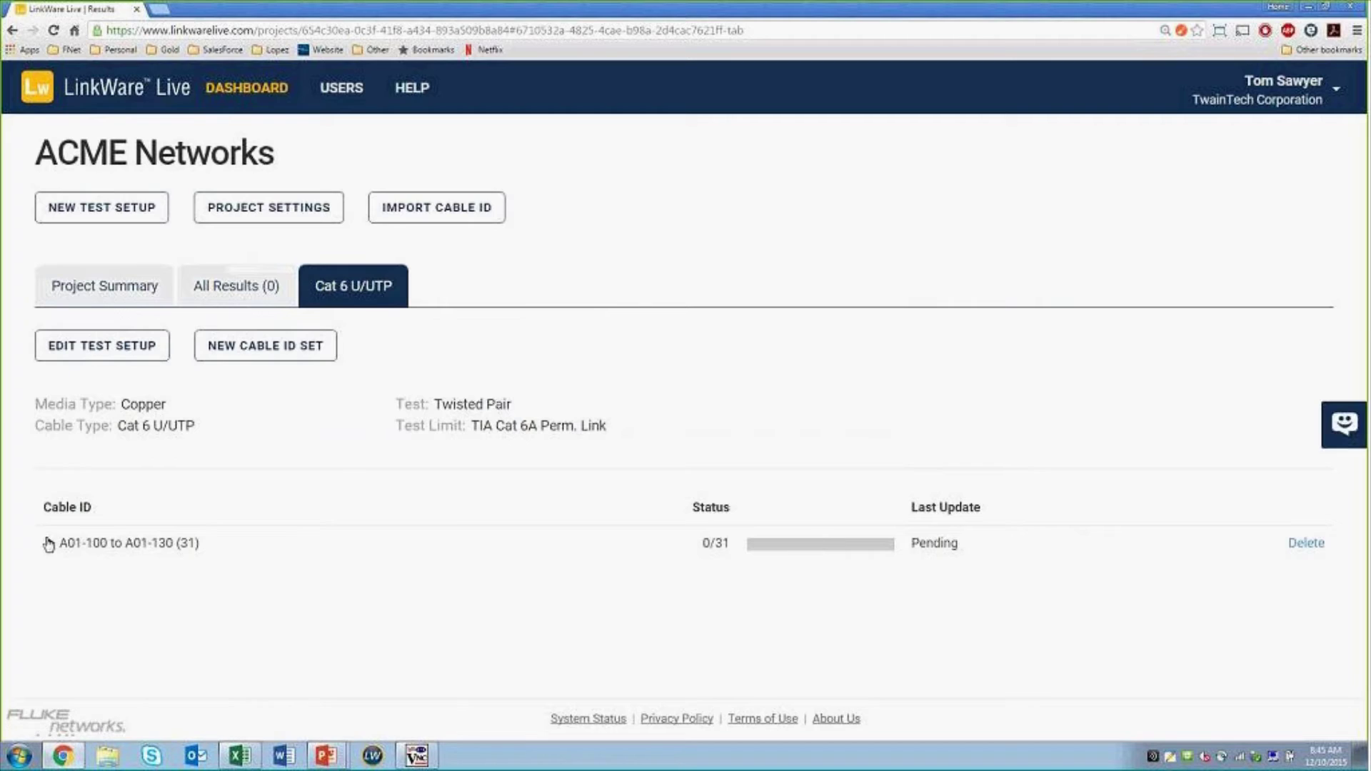
pyautogui.click(49, 543)
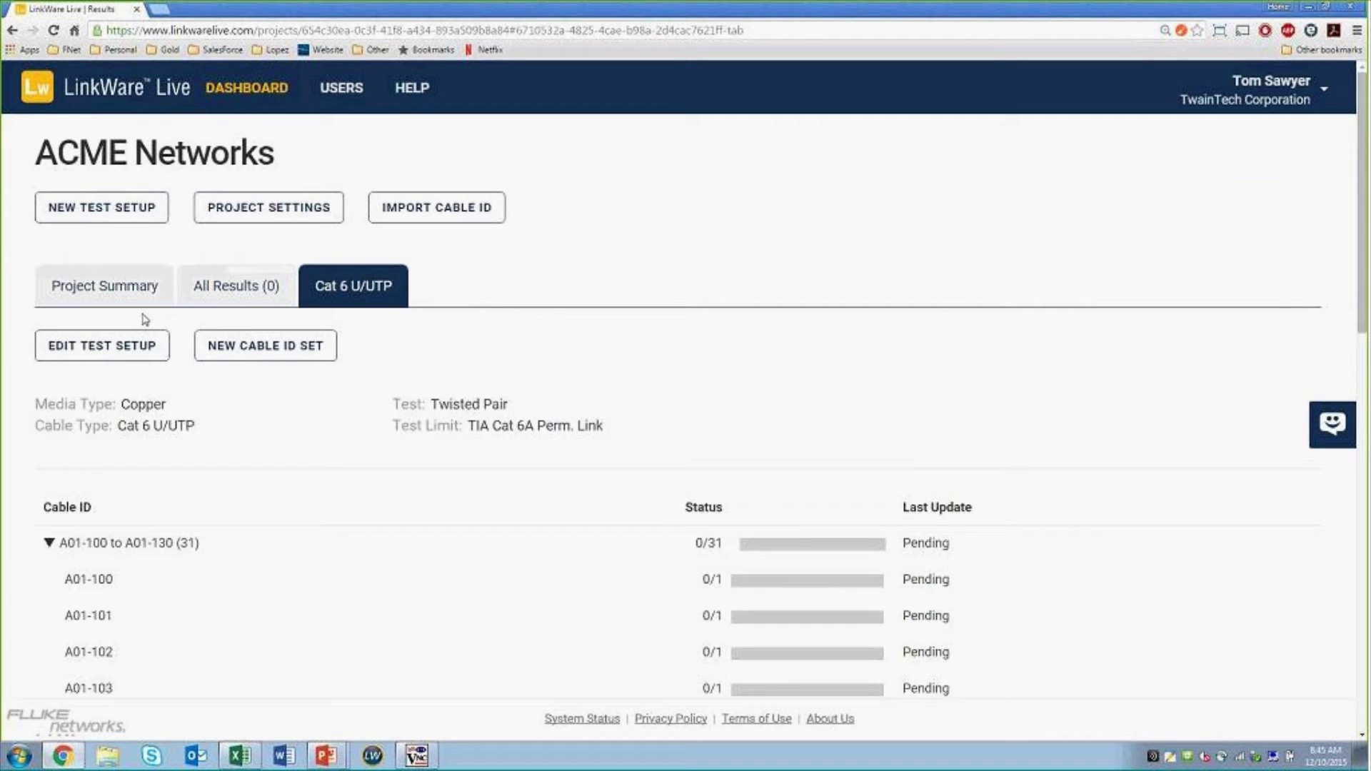
# - Start a new test setup with Fiber media and Generic / OS2 Singlemode as the cable type
pyautogui.click(157, 213)
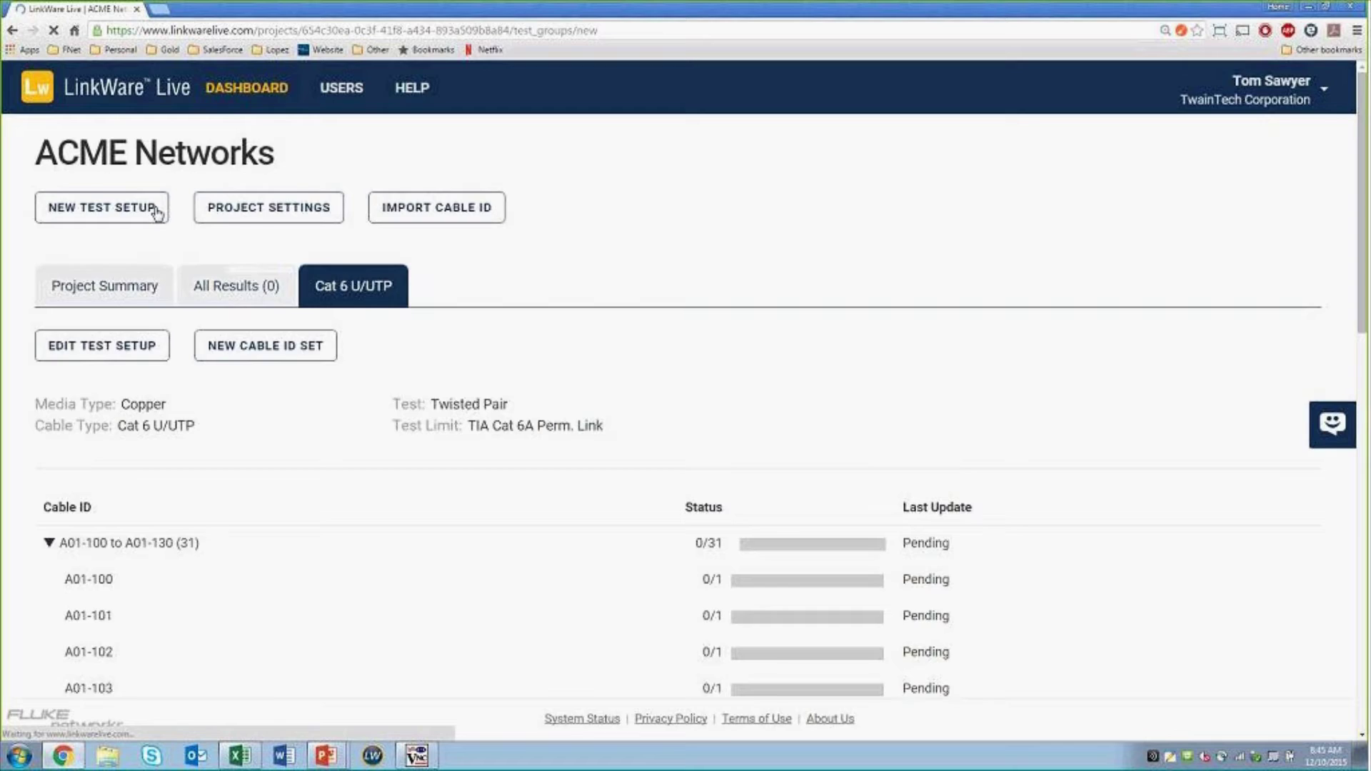
pyautogui.click(159, 396)
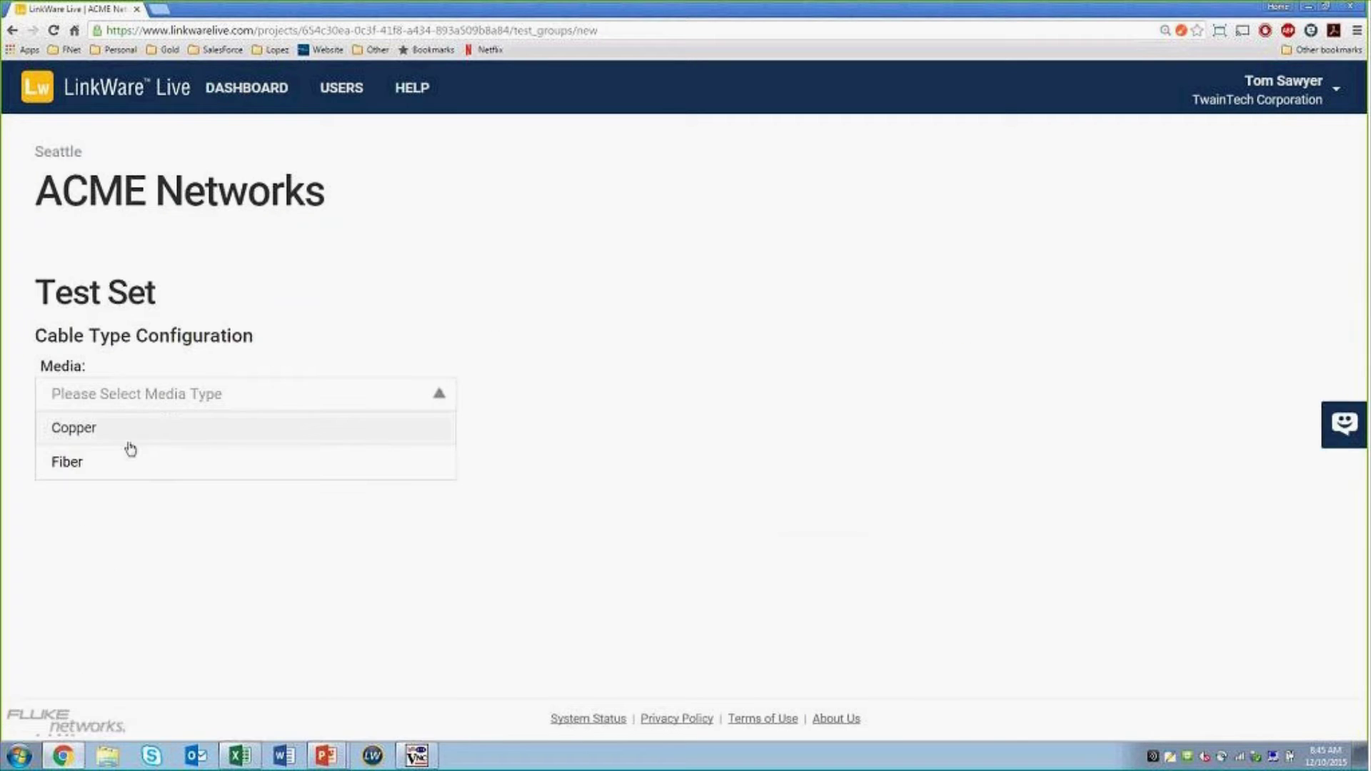
pyautogui.click(114, 465)
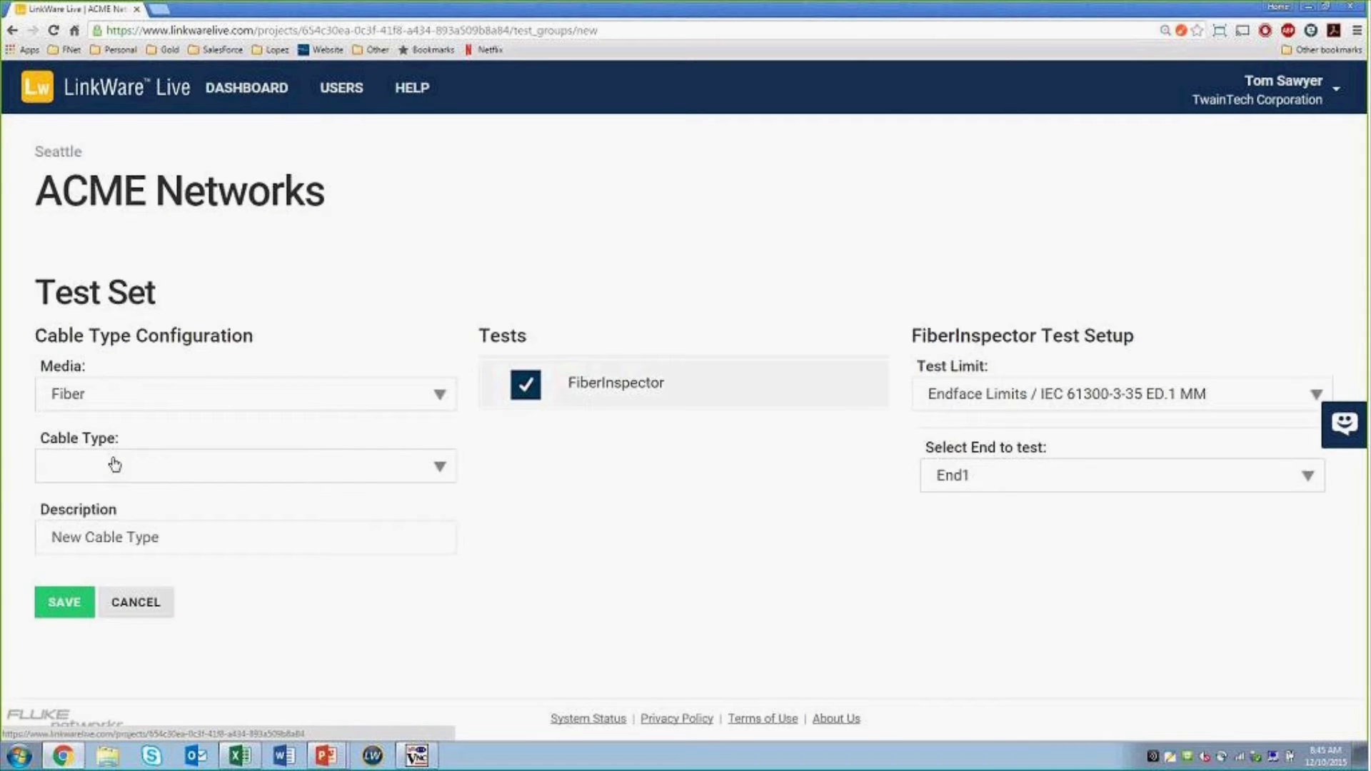
pyautogui.click(104, 473)
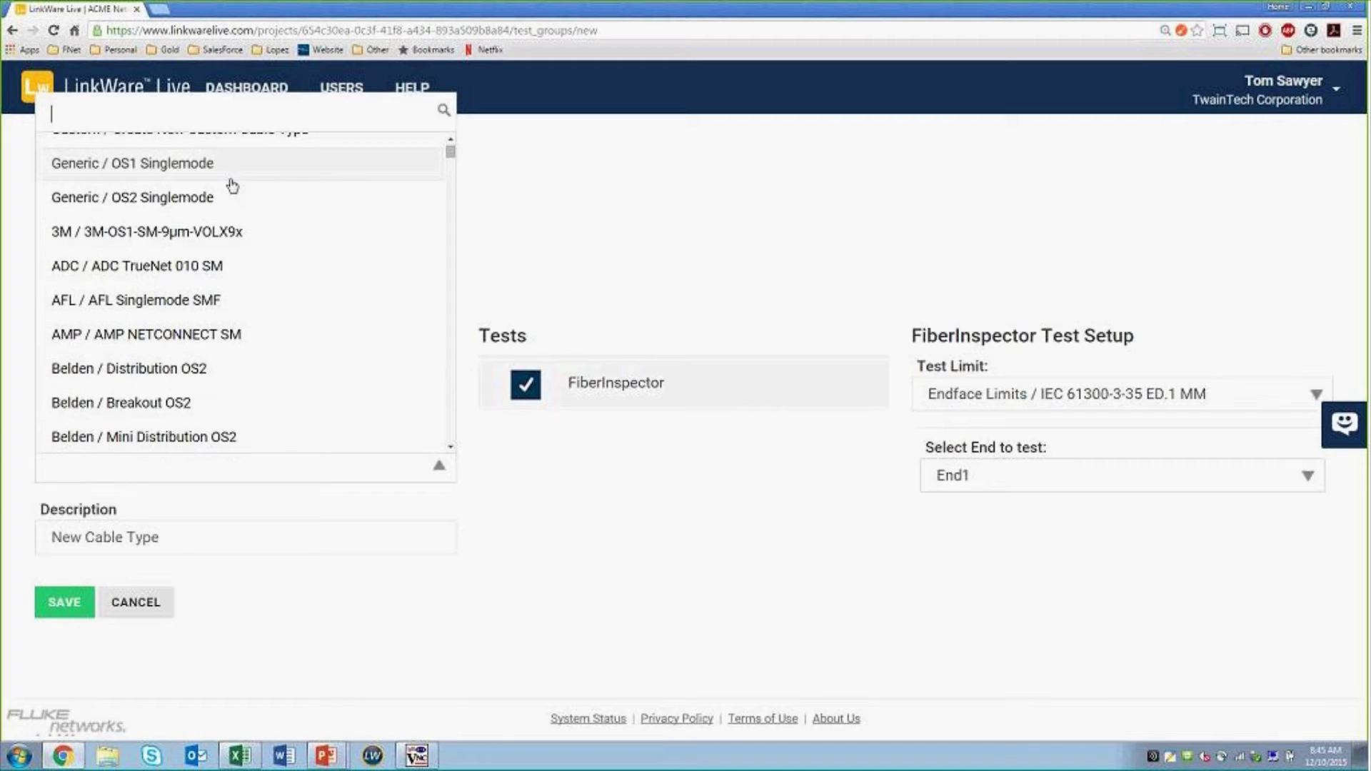
pyautogui.click(208, 199)
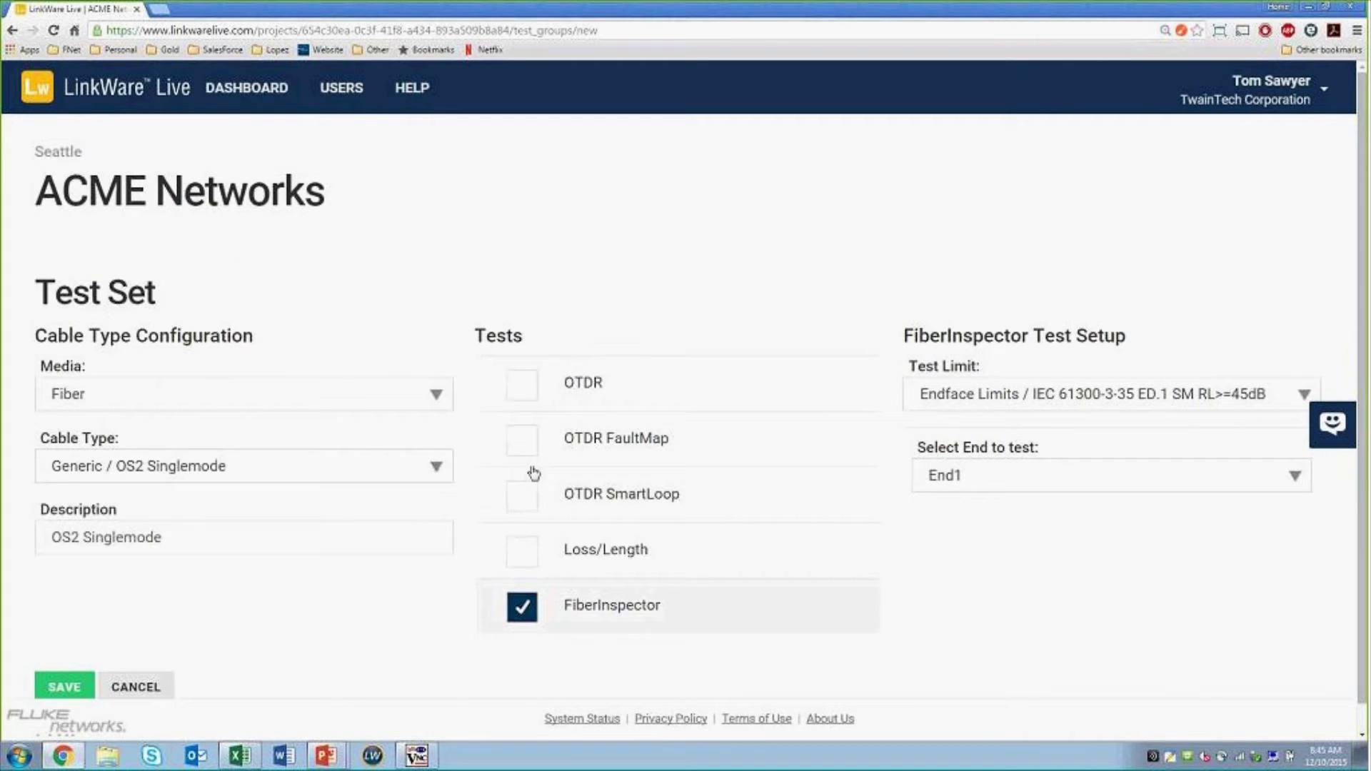
# - Add the Loss/Length and OTDR SmartLoop tests to the OS2 Singlemode setup and save it
pyautogui.click(520, 562)
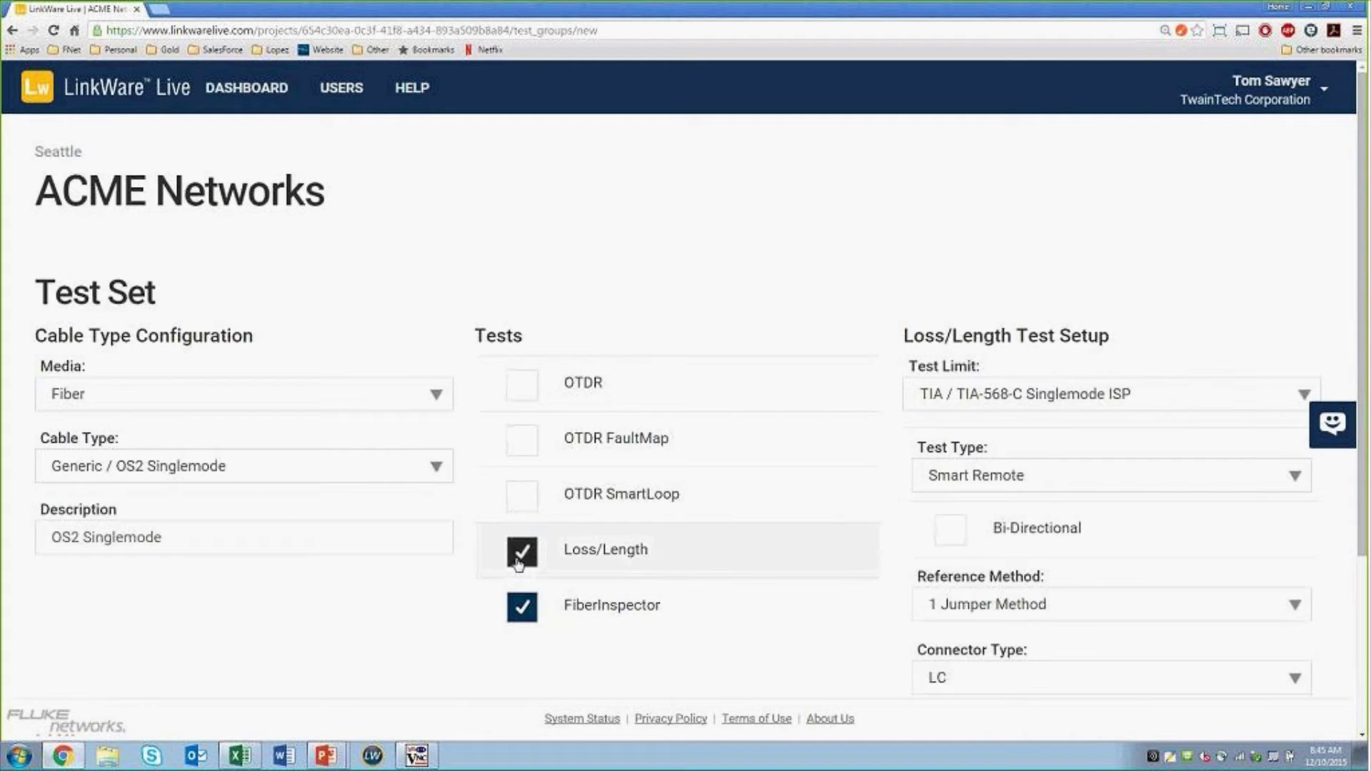
pyautogui.click(520, 509)
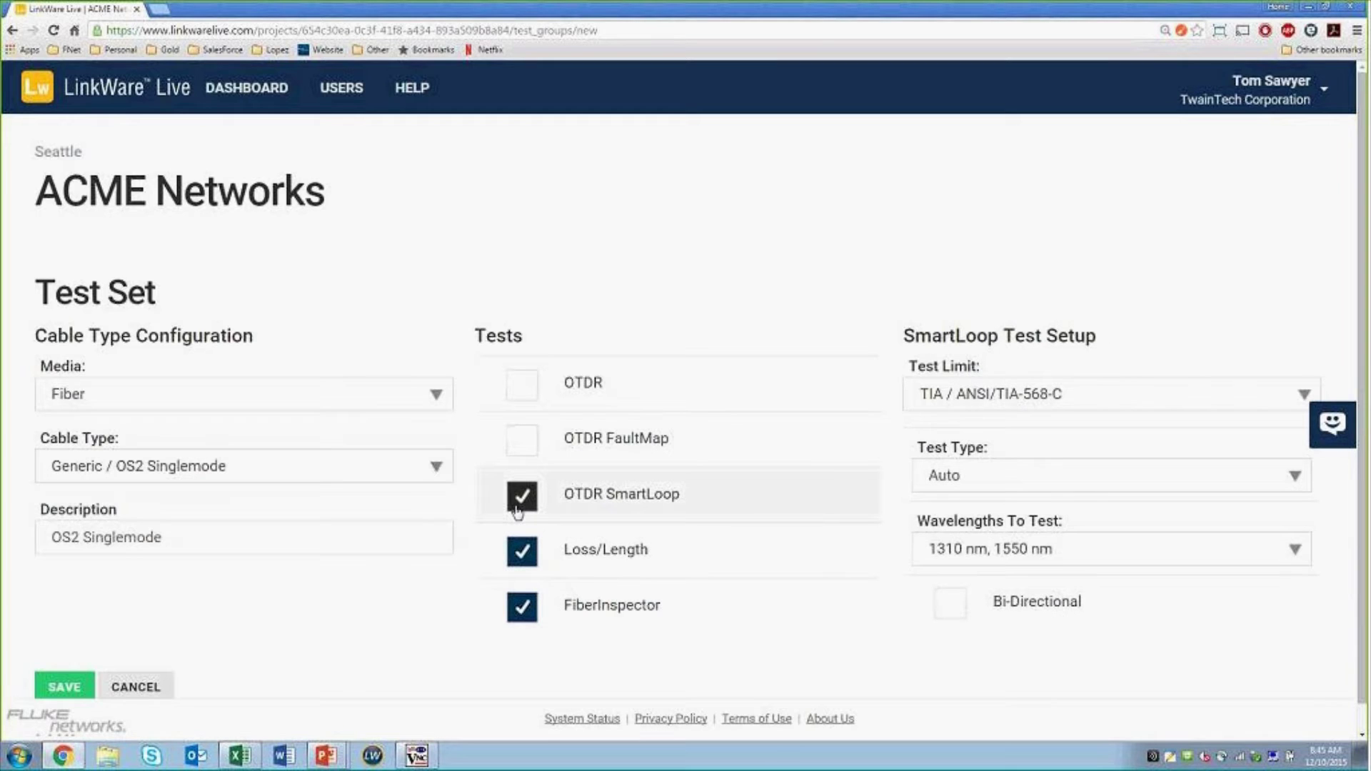
pyautogui.scroll(-1, 269, 636)
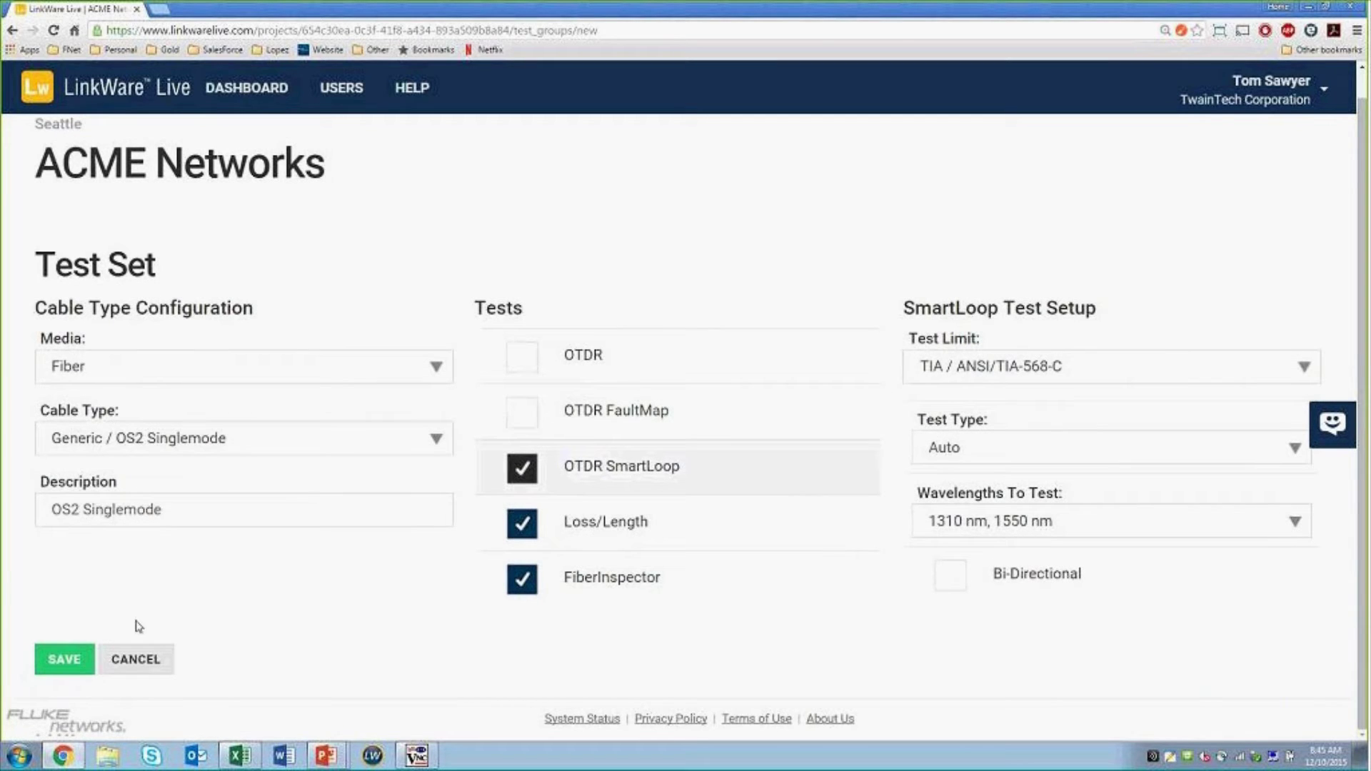
pyautogui.click(69, 655)
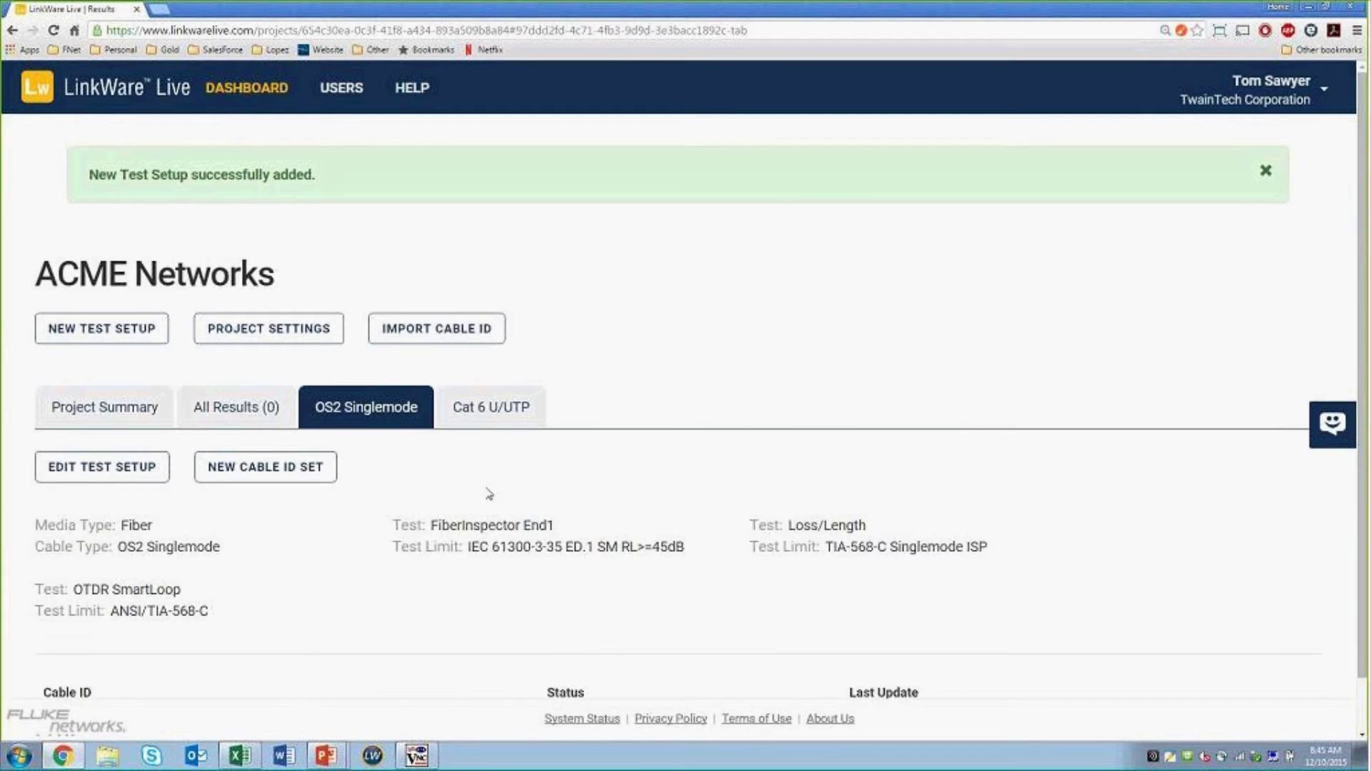
# - Start a new cable ID set for OS2 Singlemode as a custom ID list named "Floo1 Cube 3"
pyautogui.scroll(-1, 489, 493)
pyautogui.click(310, 413)
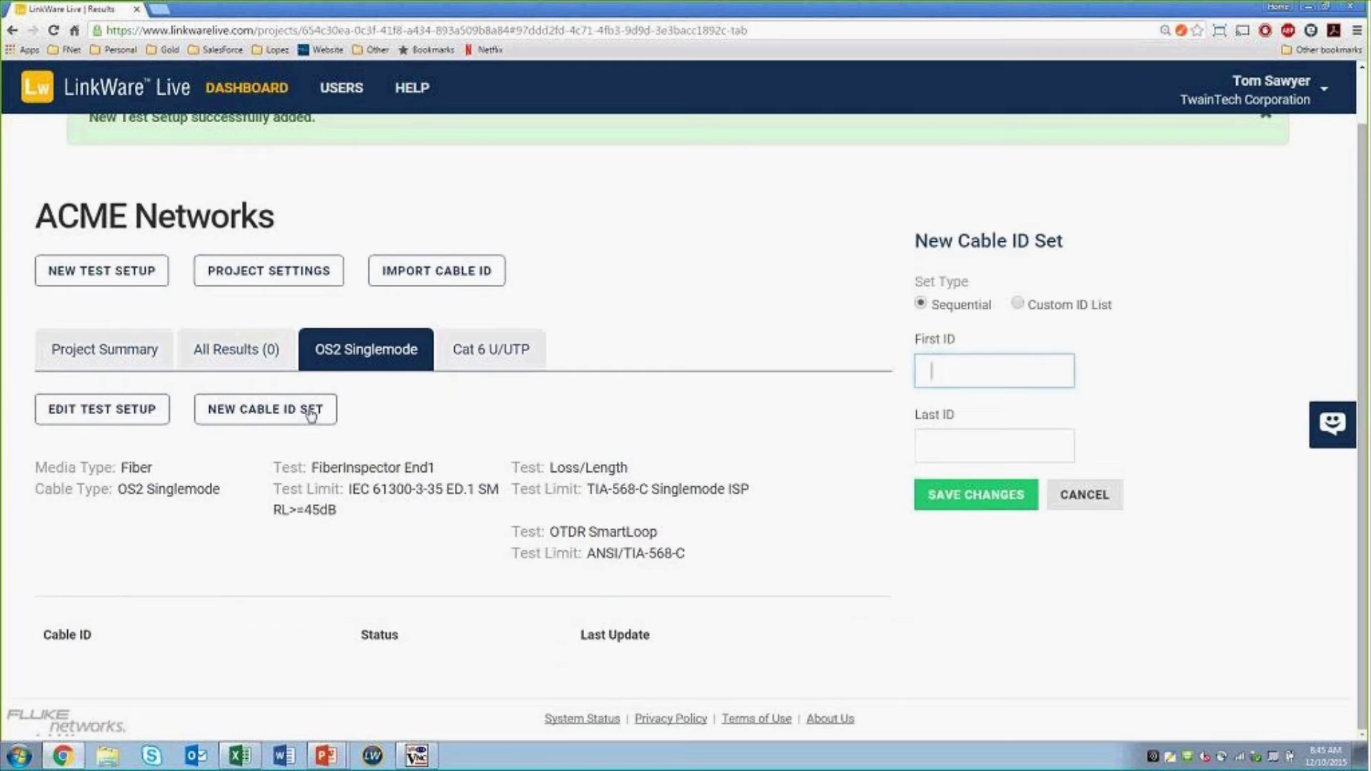
pyautogui.click(1018, 306)
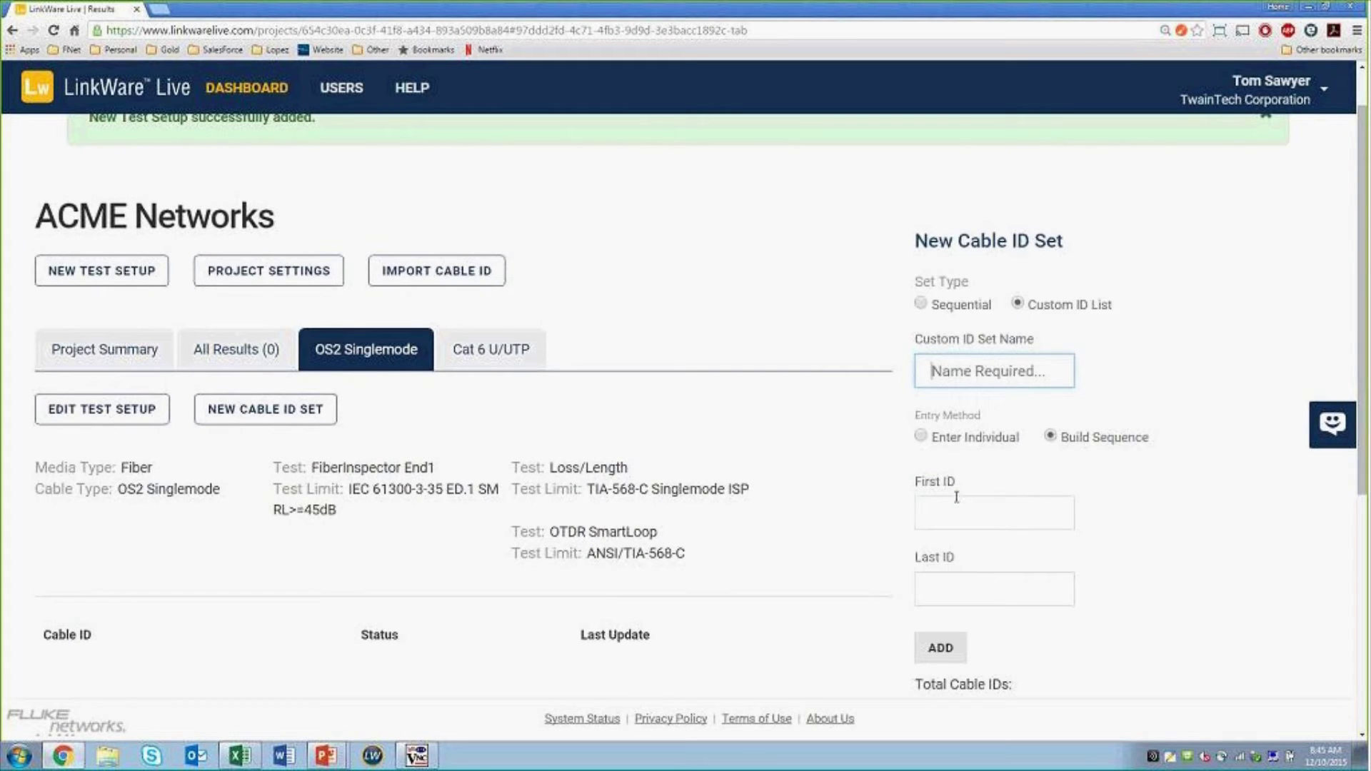
pyautogui.write('Floow')
pyautogui.press('BackSpace')
pyautogui.write('1 Cube 3')
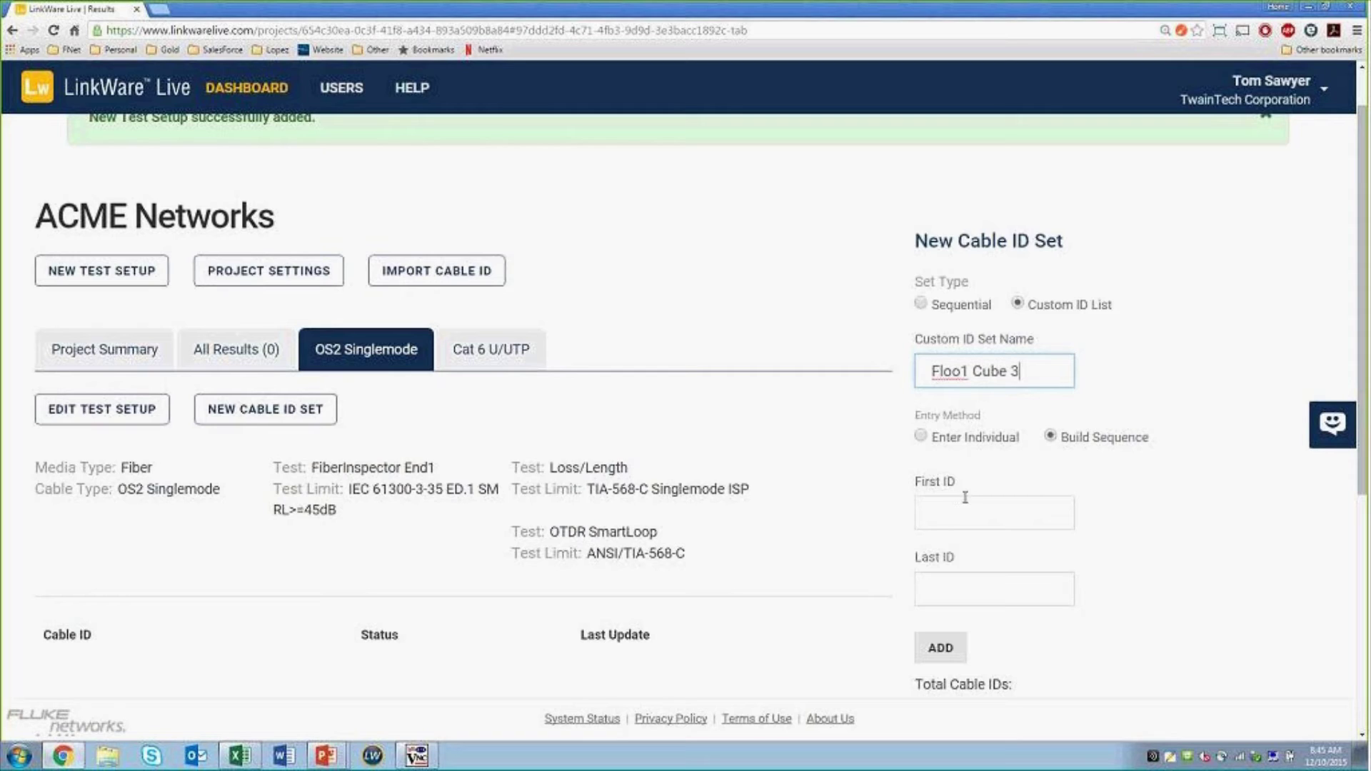
# - Add the individually entered cable ID FLOOR-CUBE3-4 to the custom list and save the cable ID set
pyautogui.click(921, 436)
pyautogui.click(943, 509)
pyautogui.write('FLOOR-CUBE')
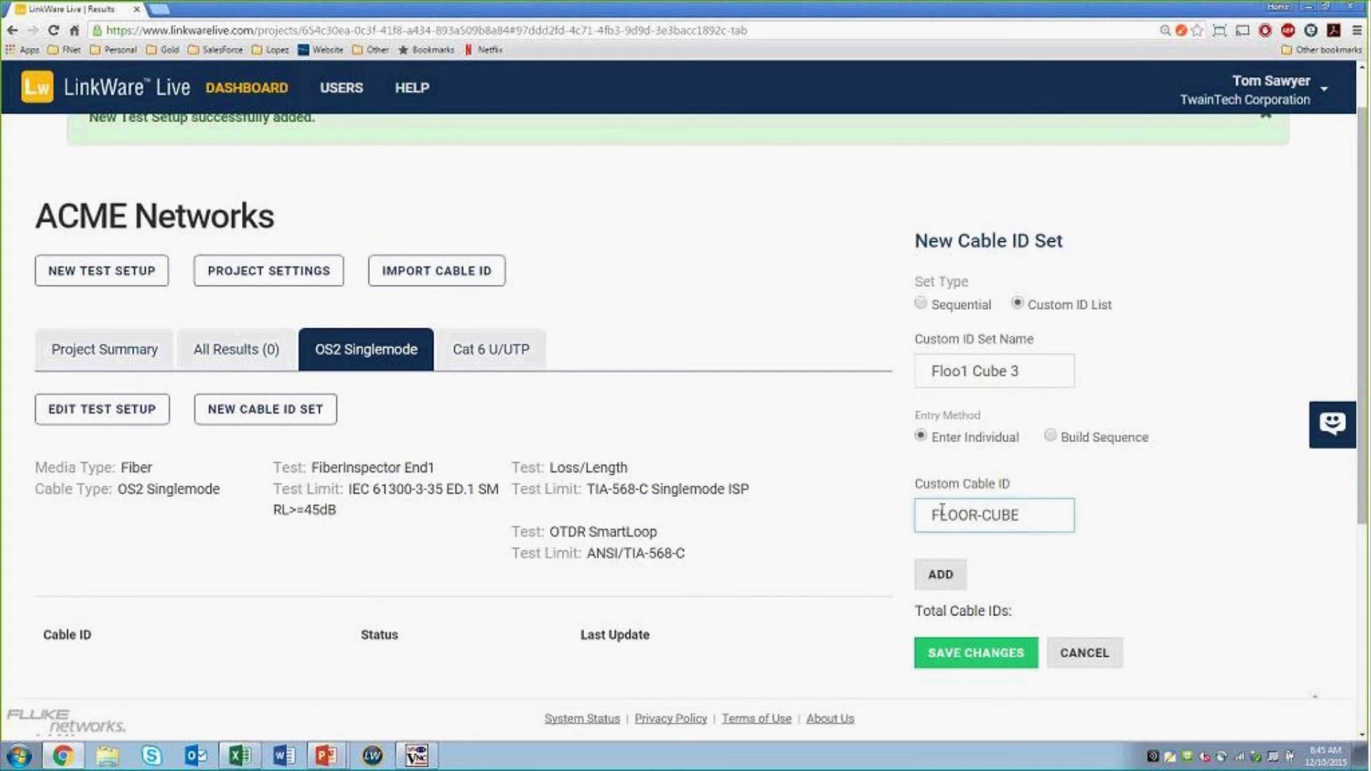
pyautogui.write('3-4')
pyautogui.click(961, 662)
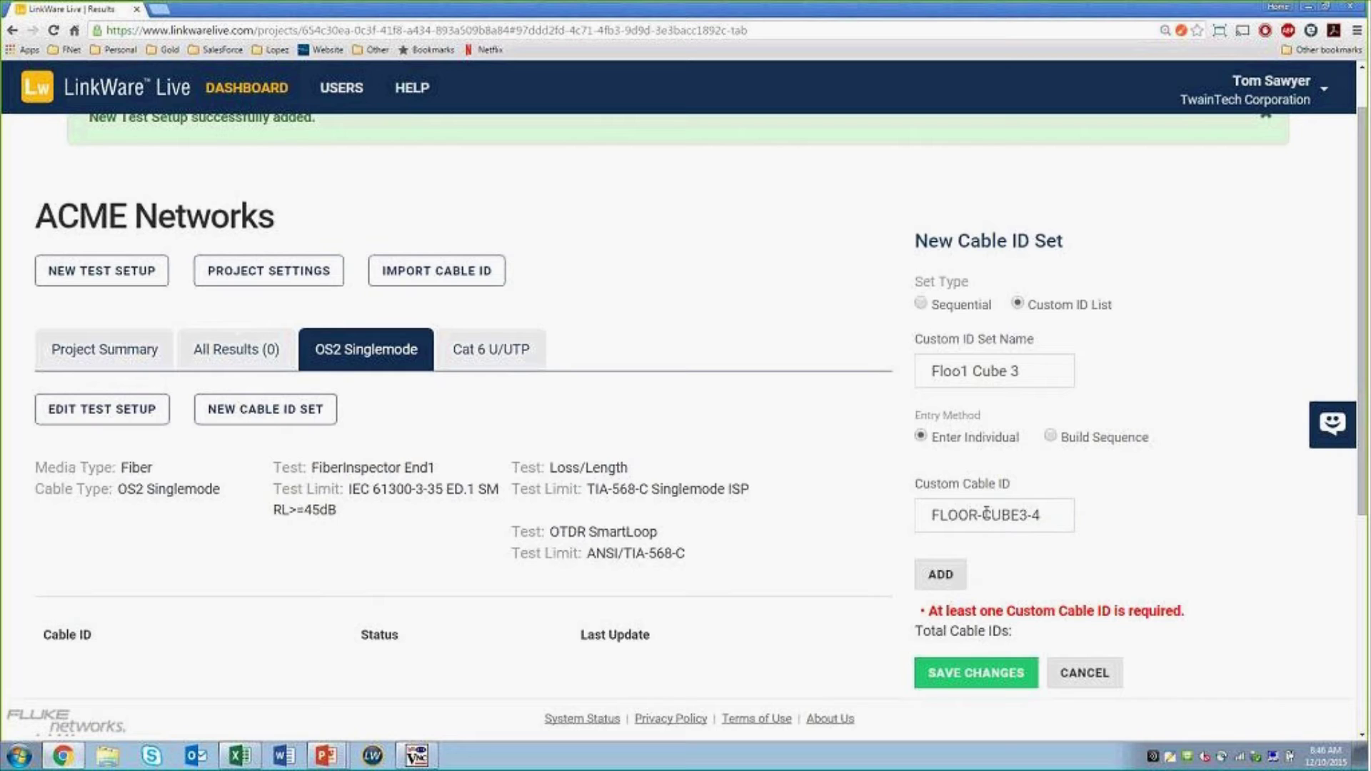
pyautogui.click(1029, 512)
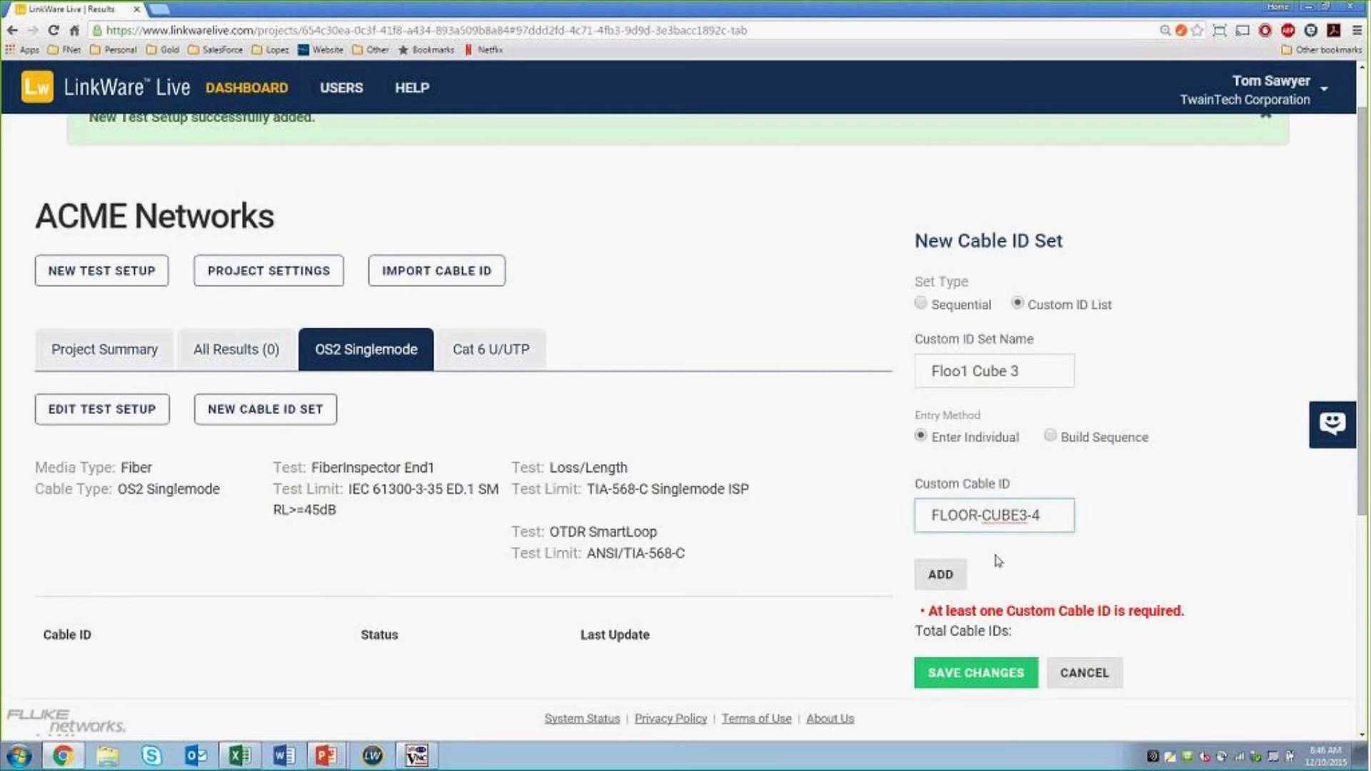
pyautogui.click(948, 580)
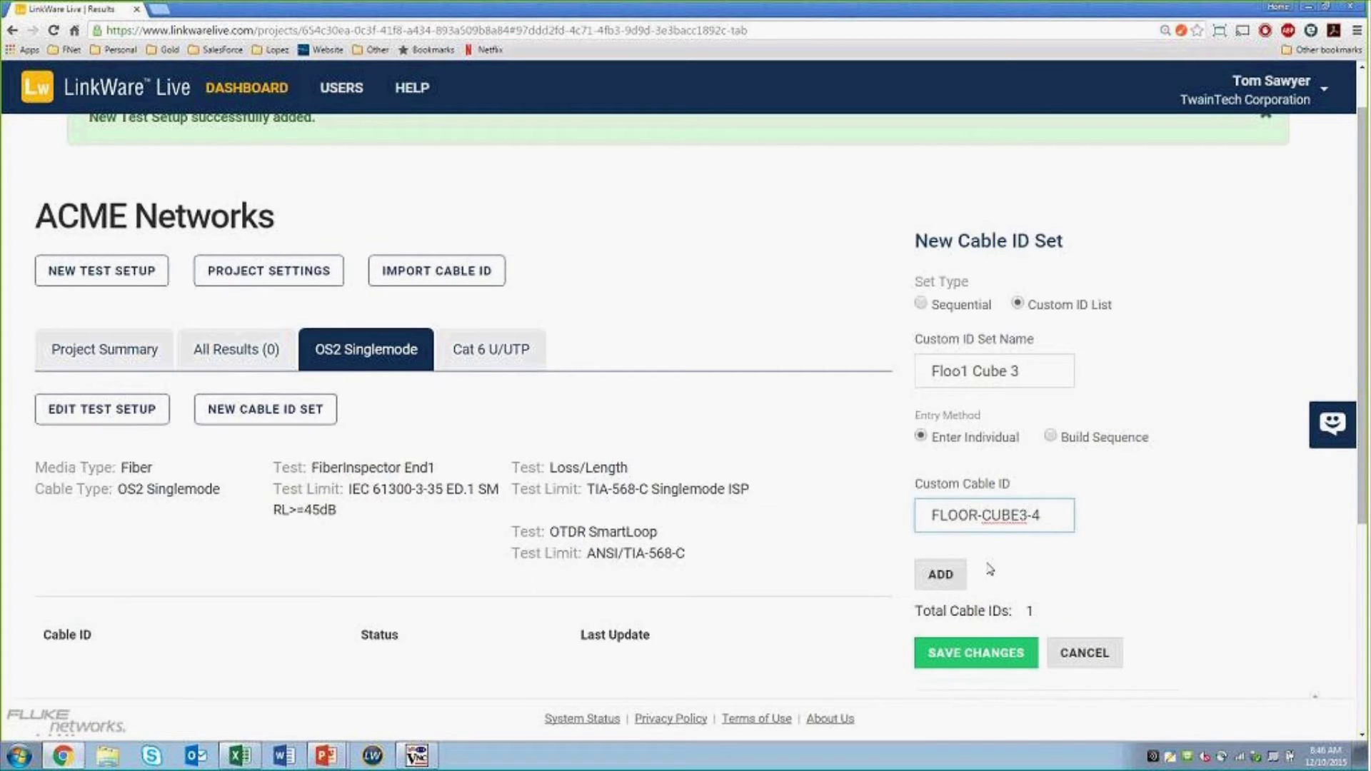
pyautogui.scroll(-3, 986, 568)
pyautogui.click(944, 477)
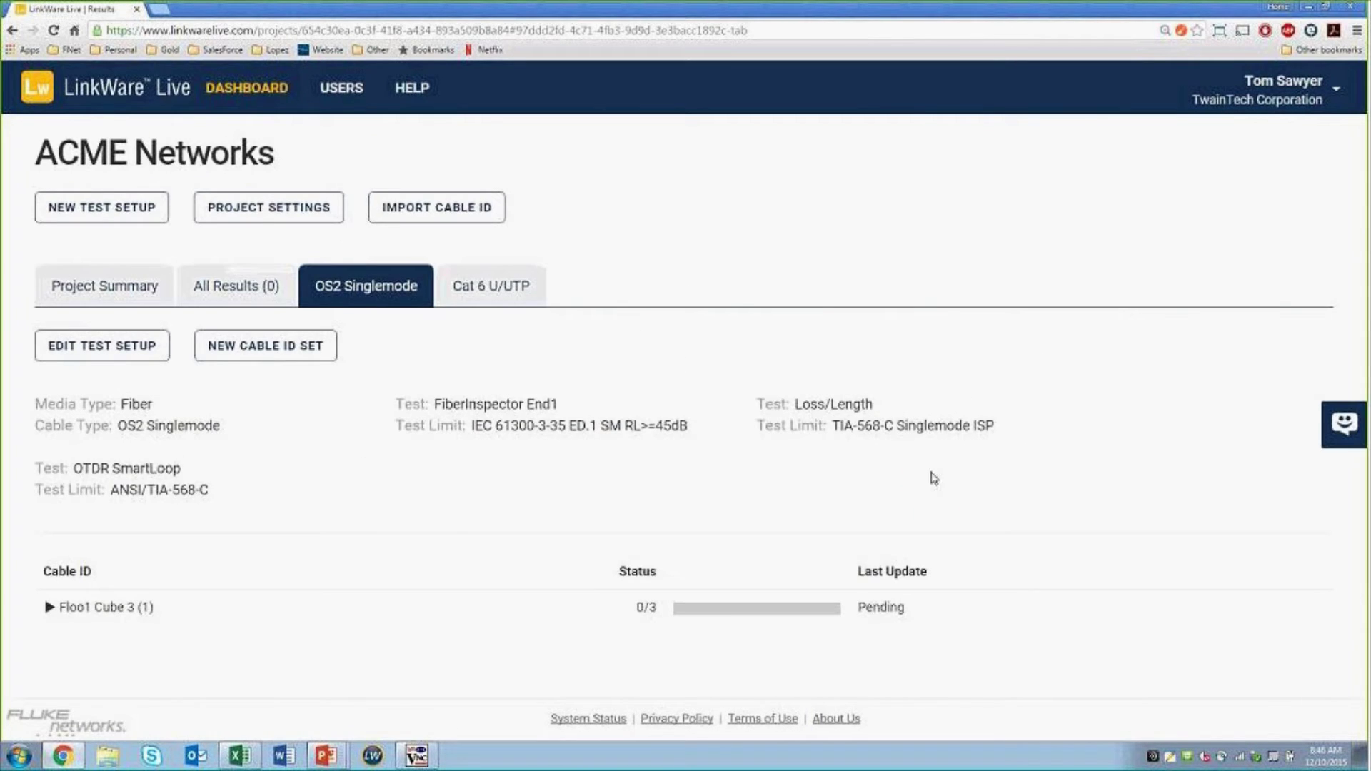
pyautogui.click(45, 610)
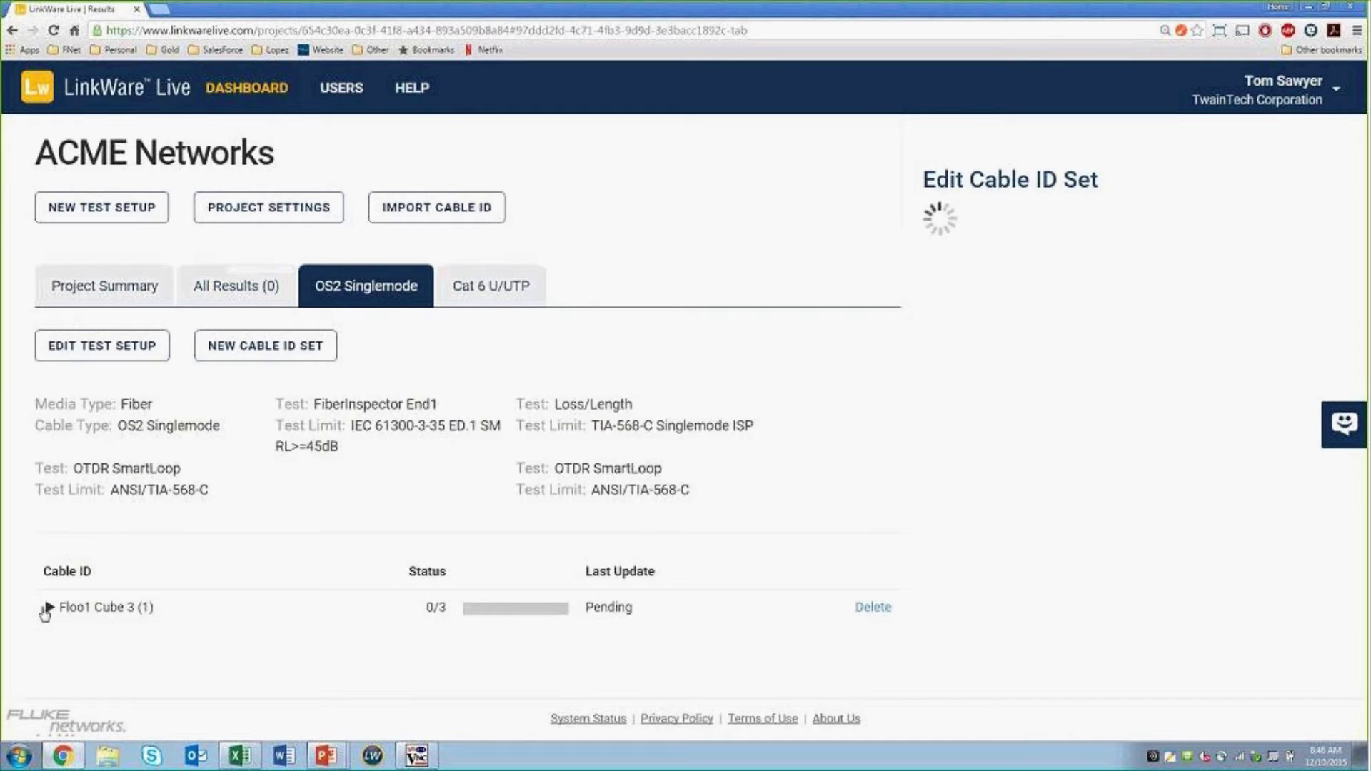
pyautogui.click(264, 358)
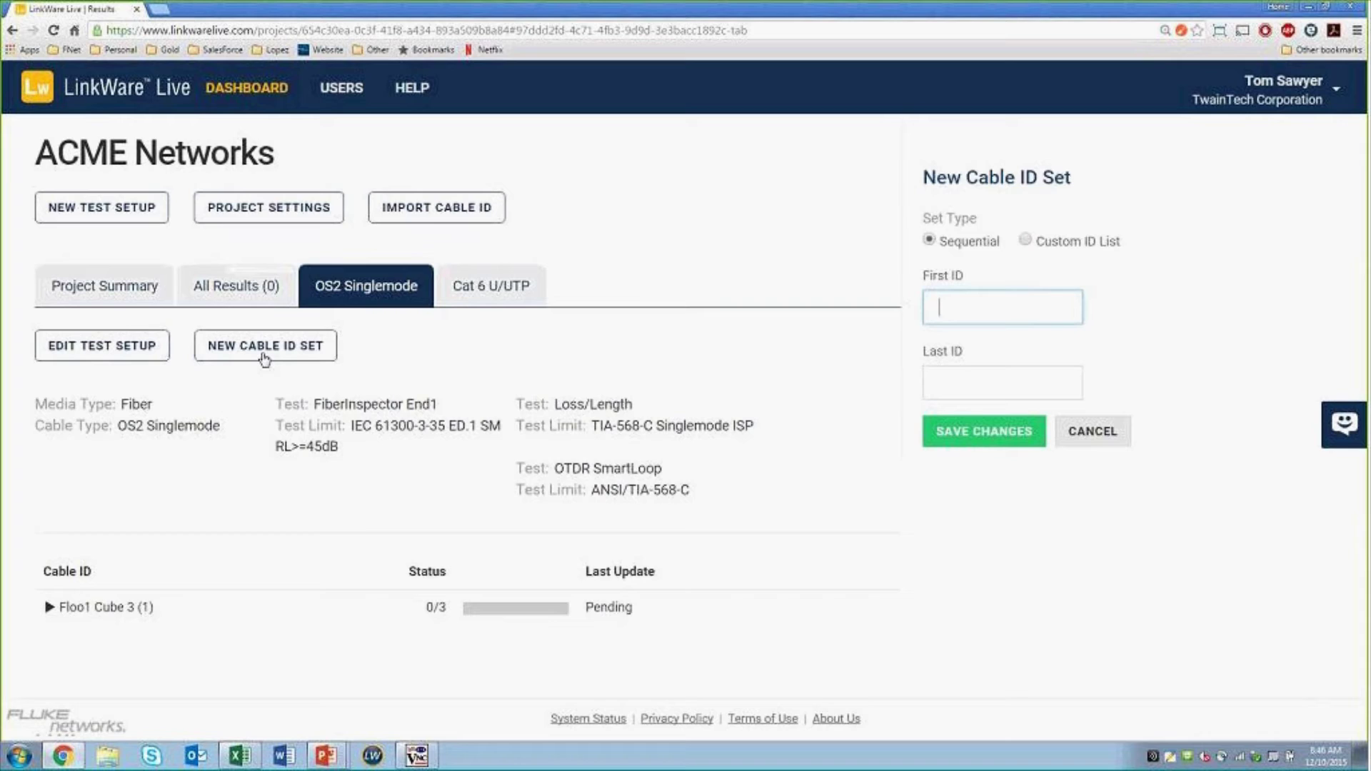
pyautogui.click(1086, 431)
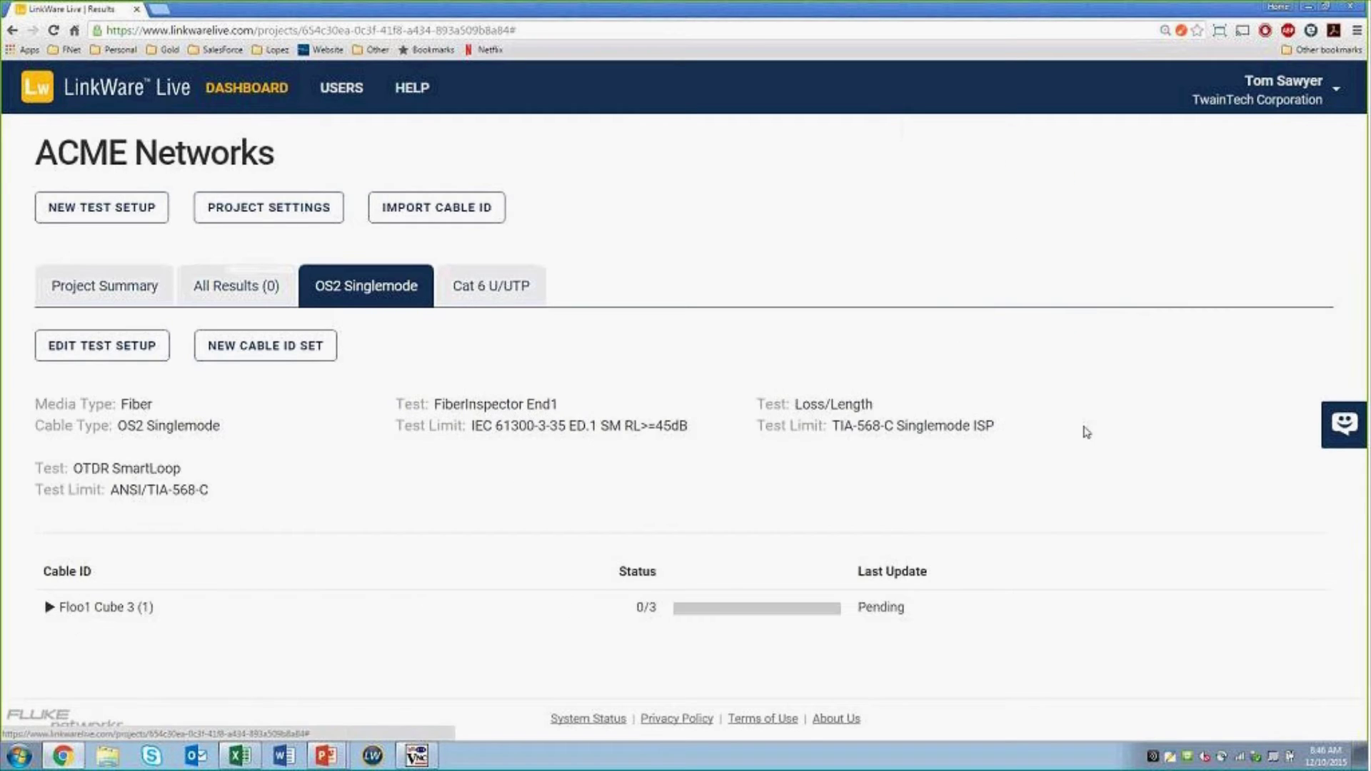
# - Start another new test setup with Fiber media and choose to create a new custom cable type
pyautogui.click(89, 203)
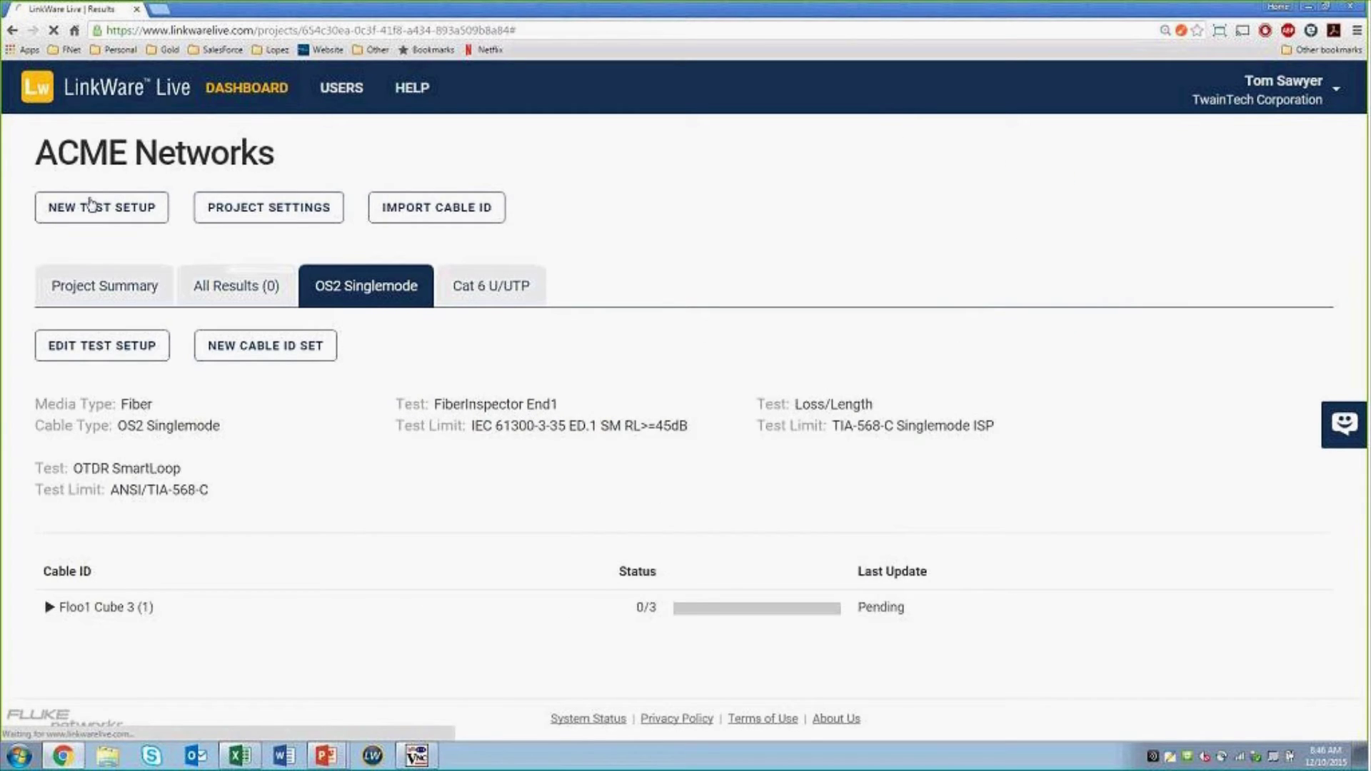
pyautogui.click(57, 394)
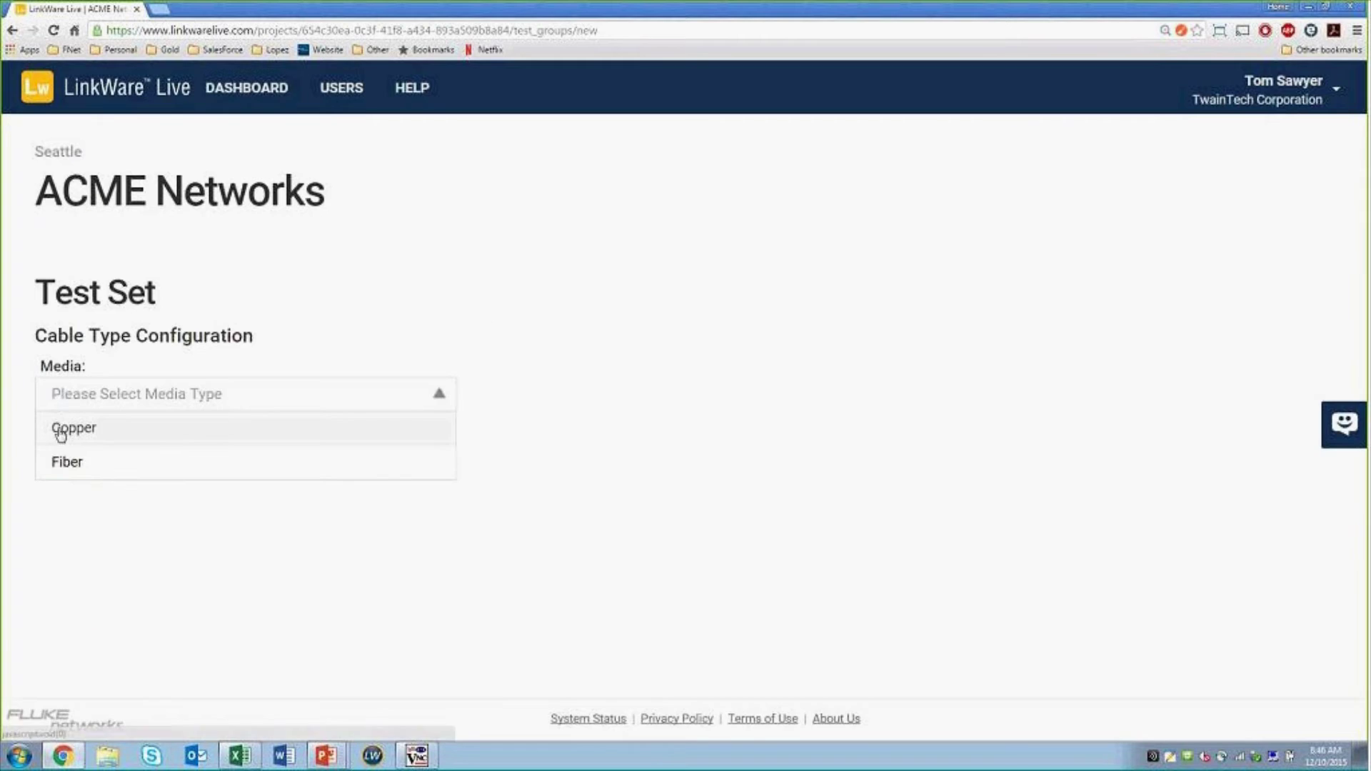
pyautogui.click(62, 462)
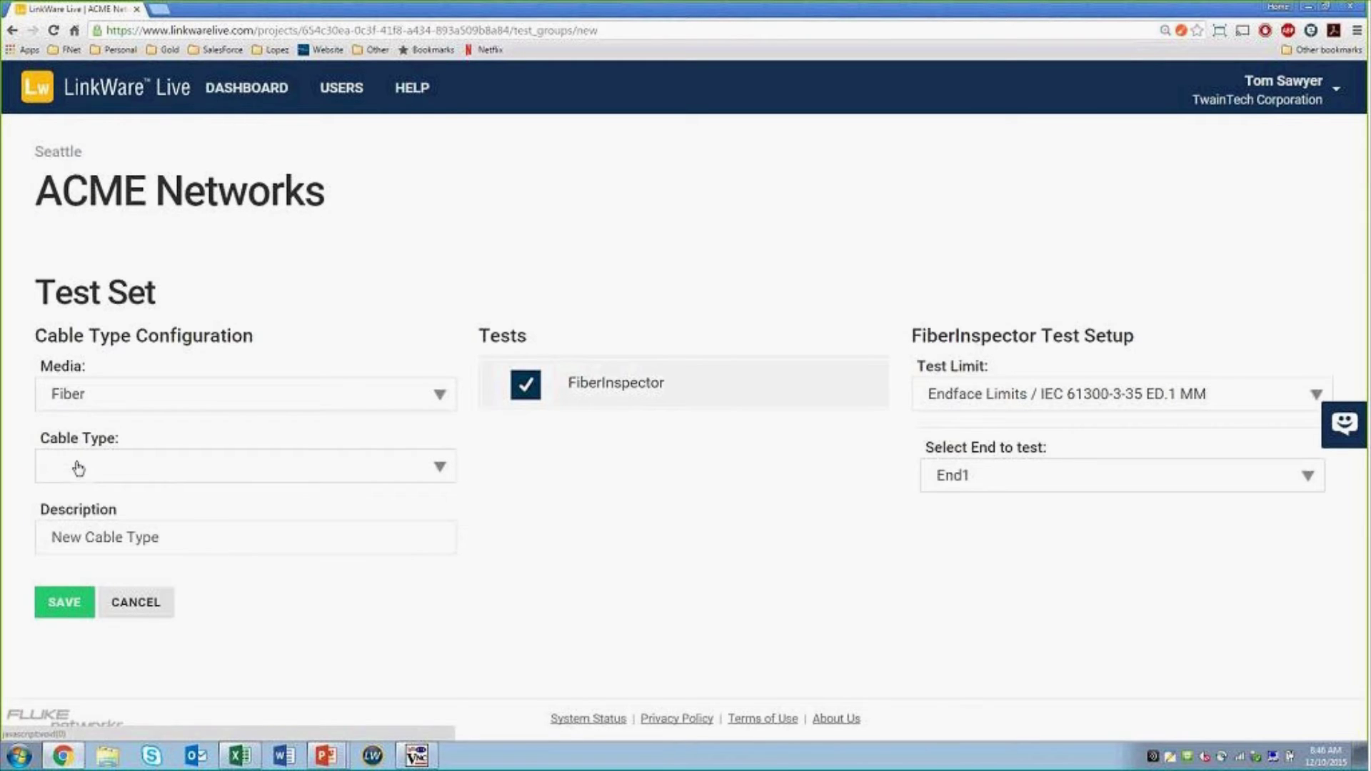
pyautogui.click(78, 468)
pyautogui.write('cus')
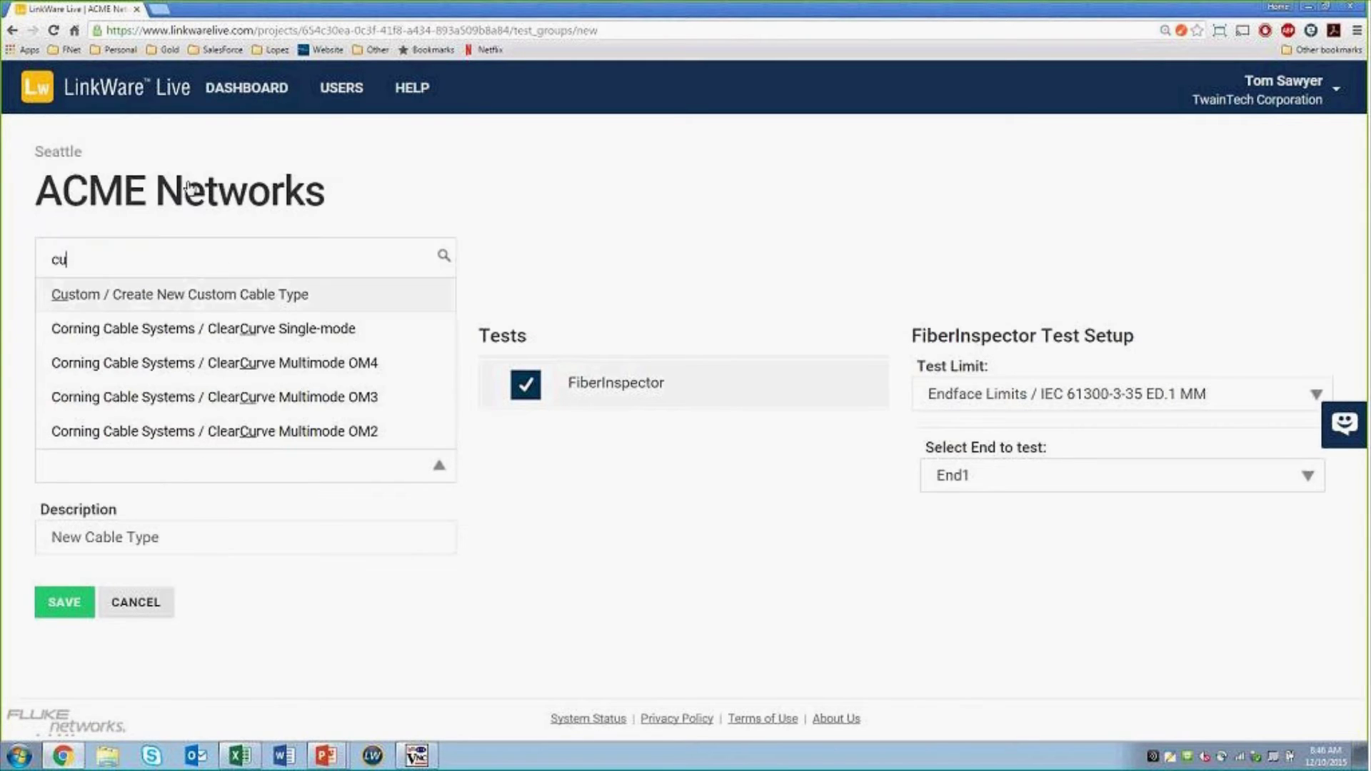
pyautogui.click(107, 428)
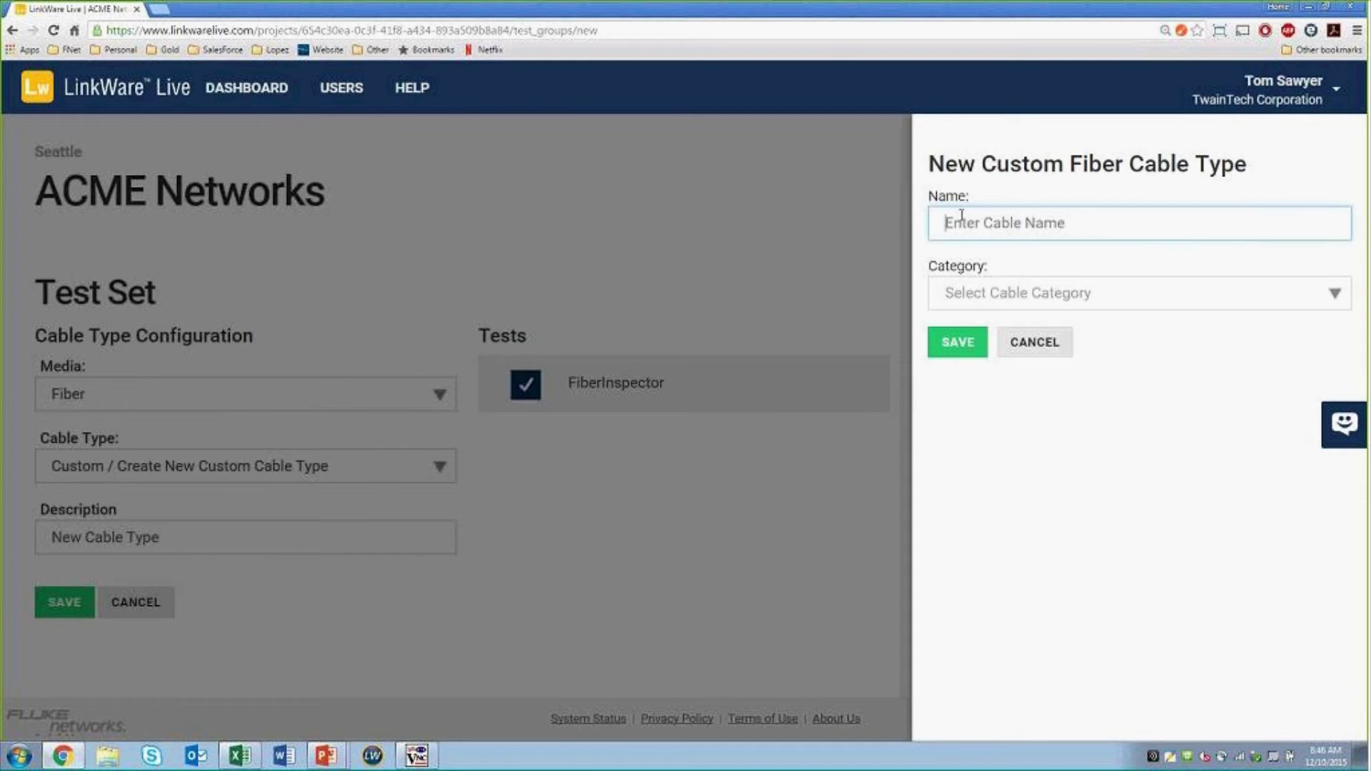
# - Name the custom fiber cable type "ACME's new cable", set its category to OM2 Multimode 50, and save it
pyautogui.write("ACME's new cable")
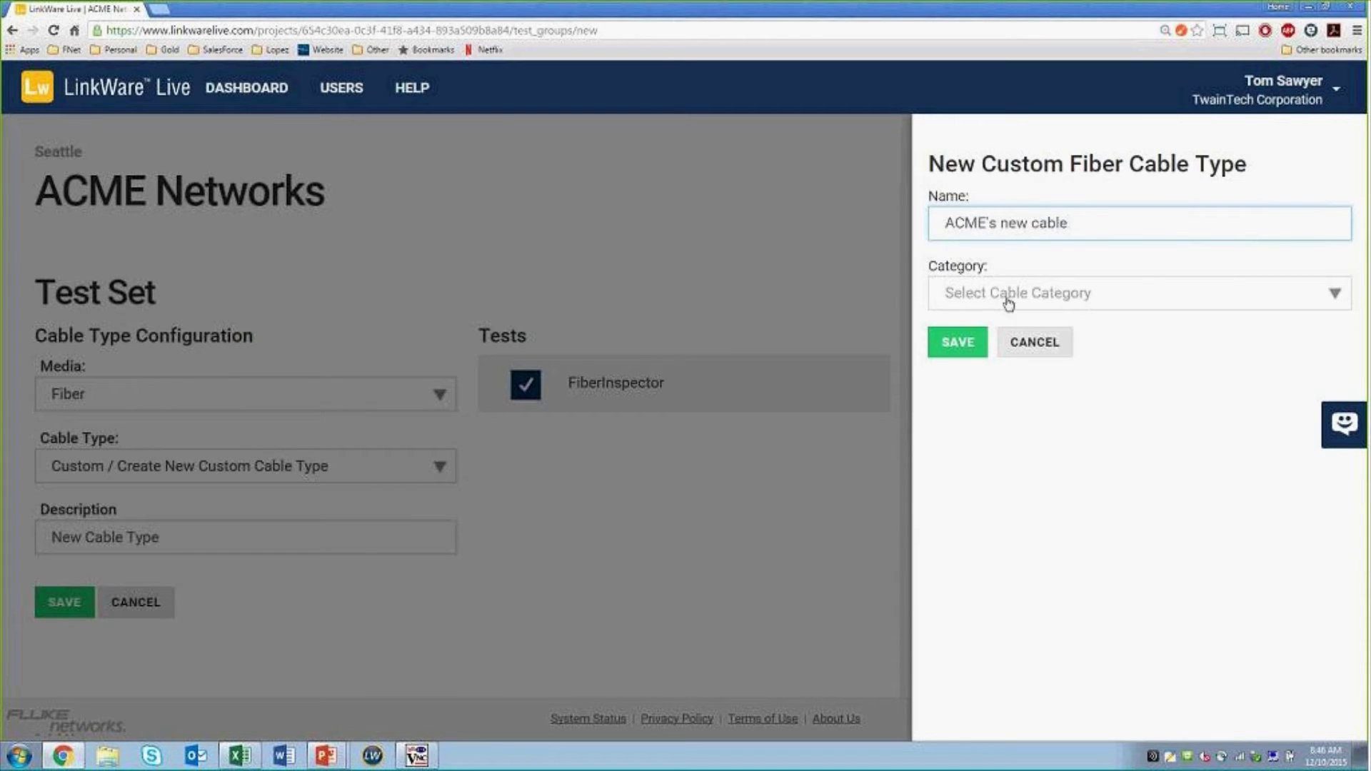
pyautogui.click(1009, 304)
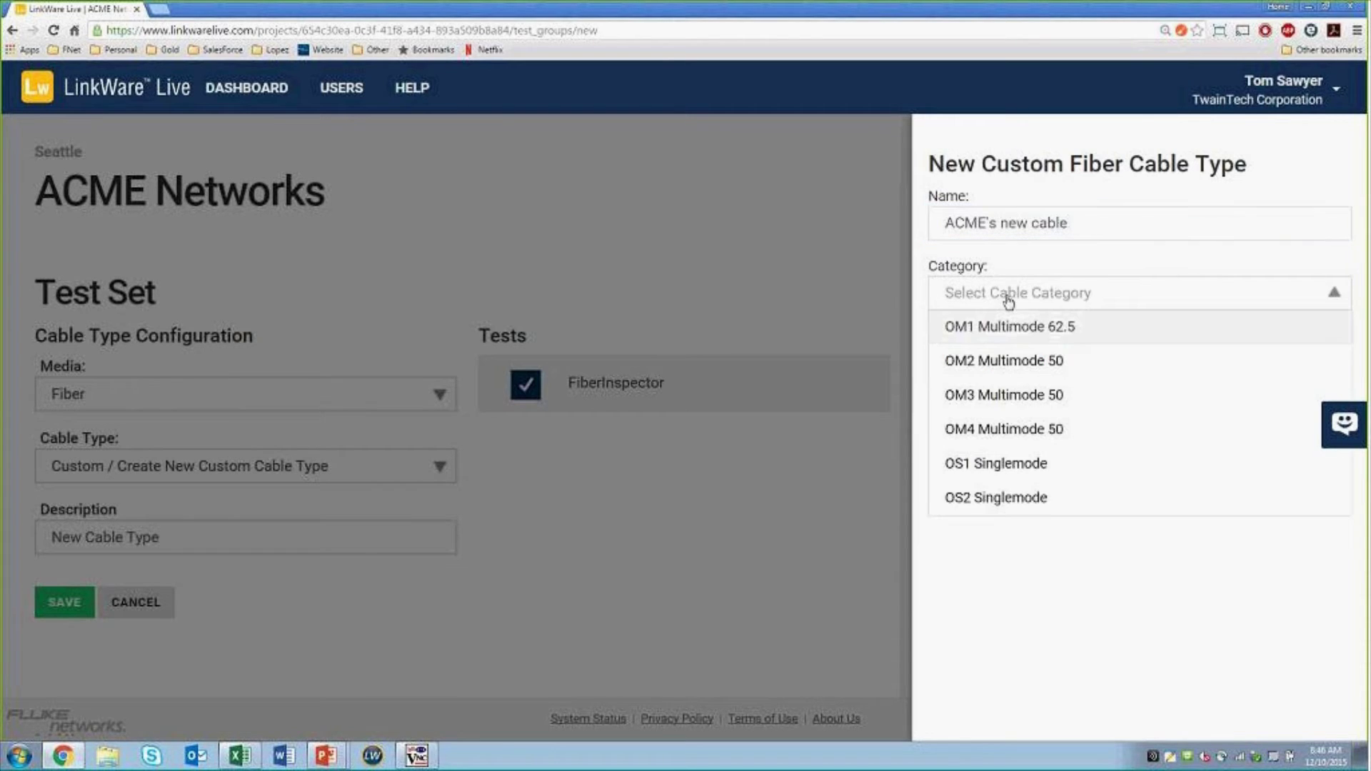
pyautogui.click(1004, 362)
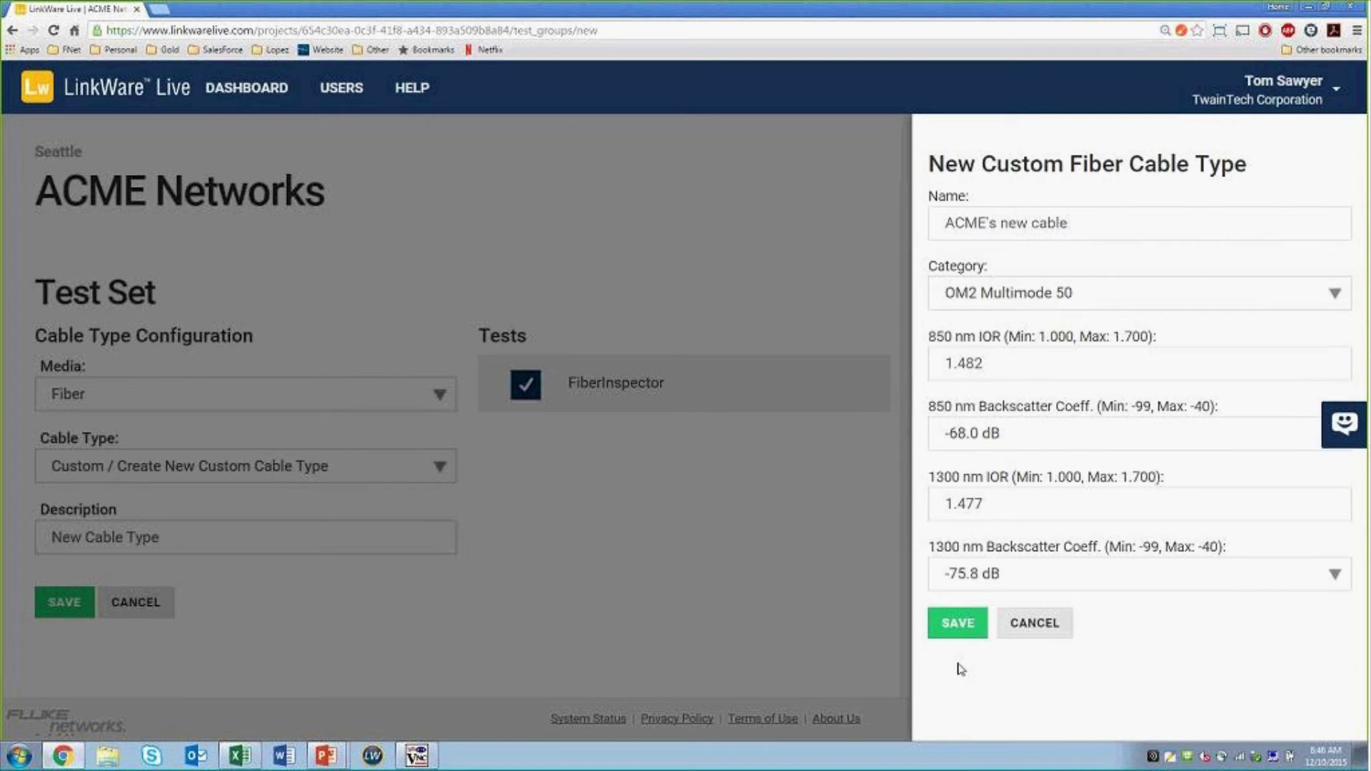
pyautogui.click(957, 641)
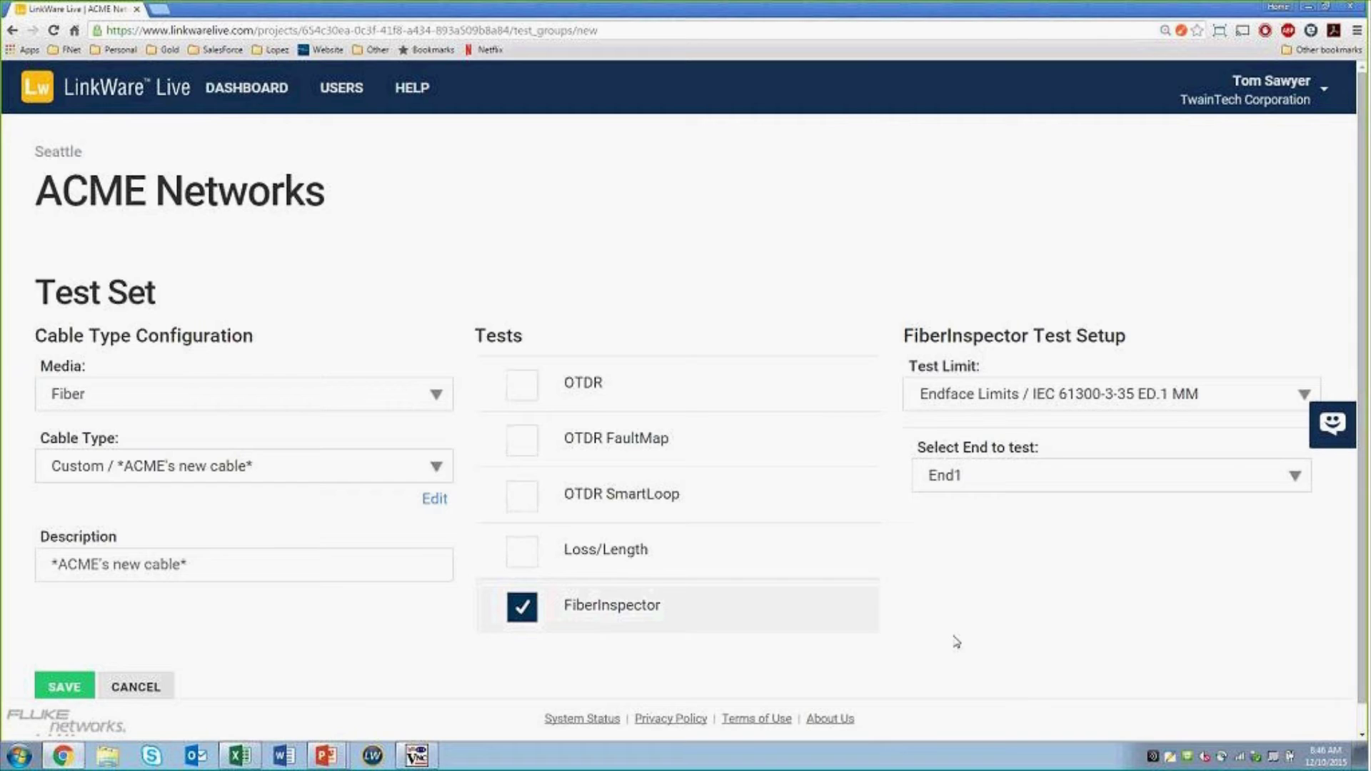
# - Add the Loss/Length and OTDR SmartLoop tests to the setup for ACME's new cable
pyautogui.scroll(-1, 961, 635)
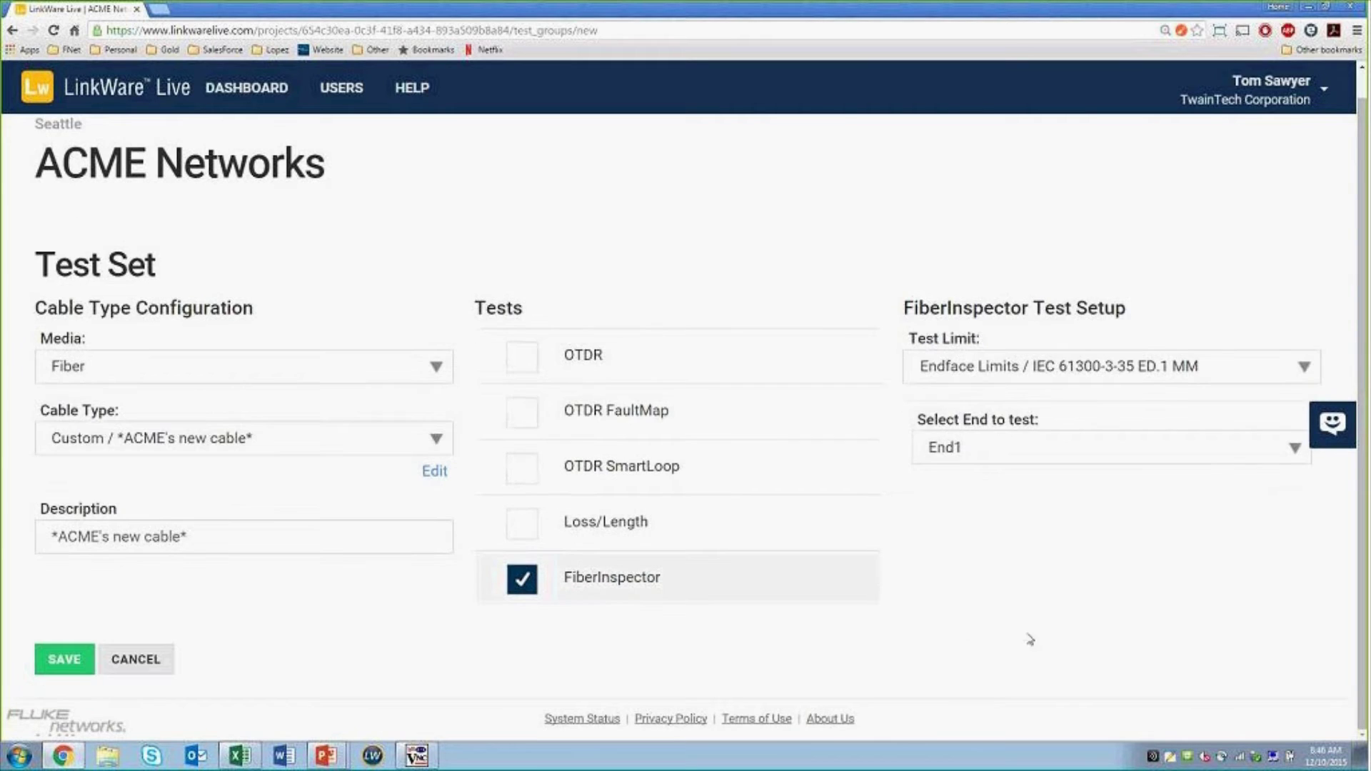
pyautogui.click(523, 522)
pyautogui.click(522, 469)
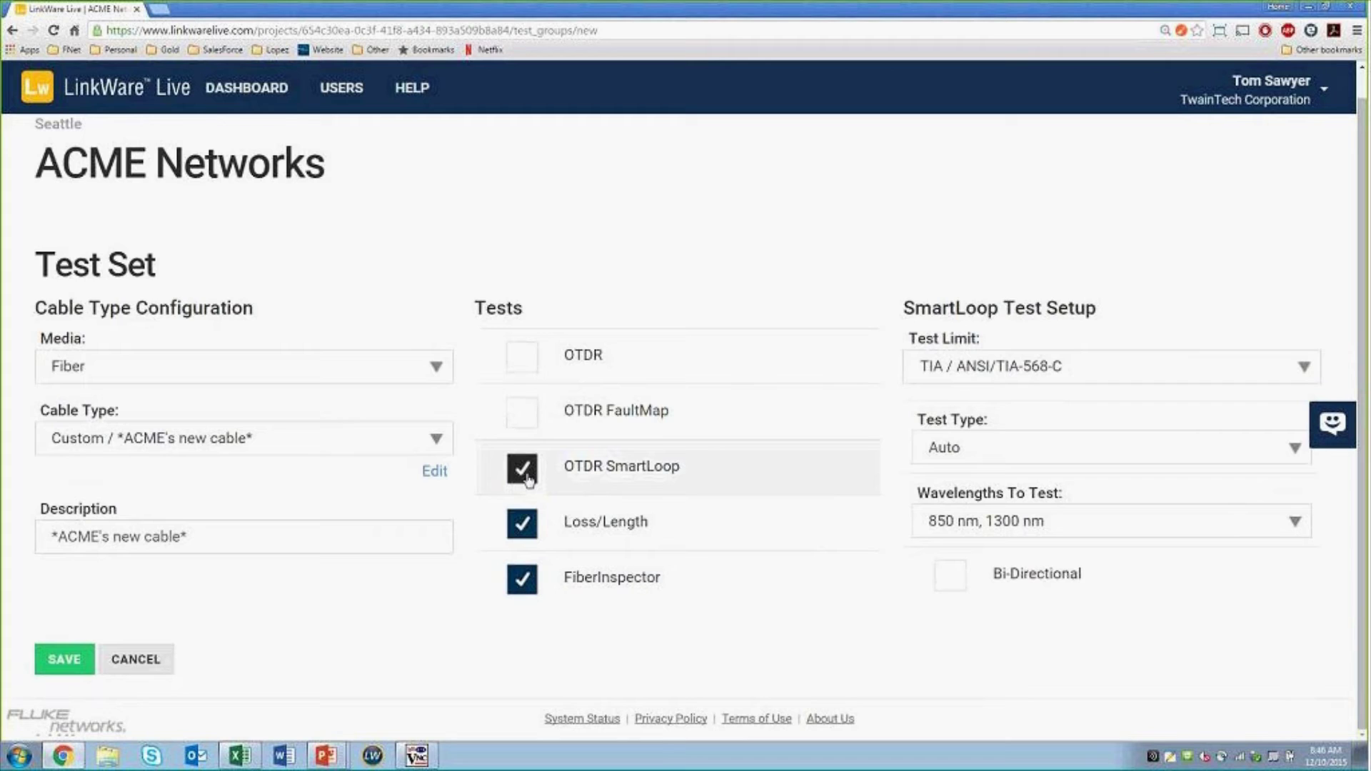
# - Start a new custom OTDR test limit for the SmartLoop test and name it "ACME Cable test limit"
pyautogui.click(1013, 379)
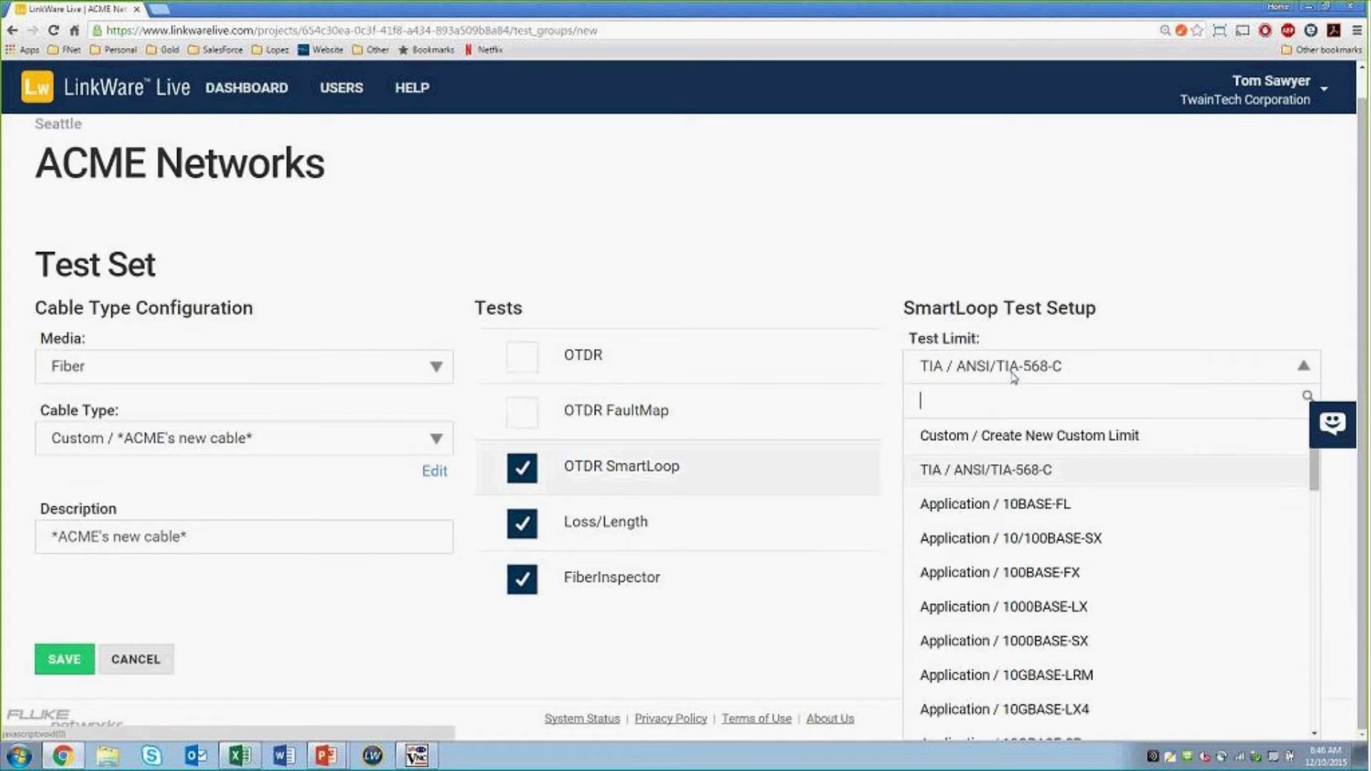
pyautogui.click(988, 436)
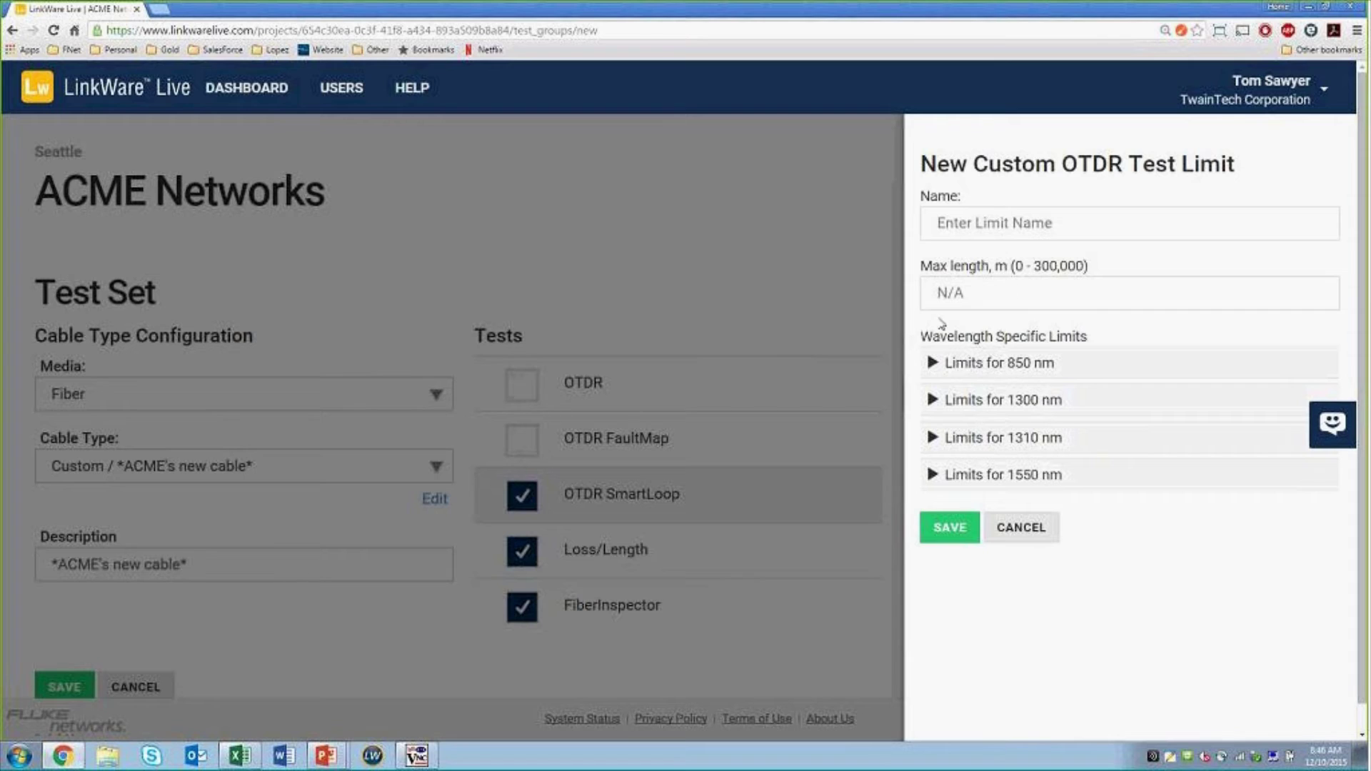
pyautogui.click(965, 225)
pyautogui.write('ACME ')
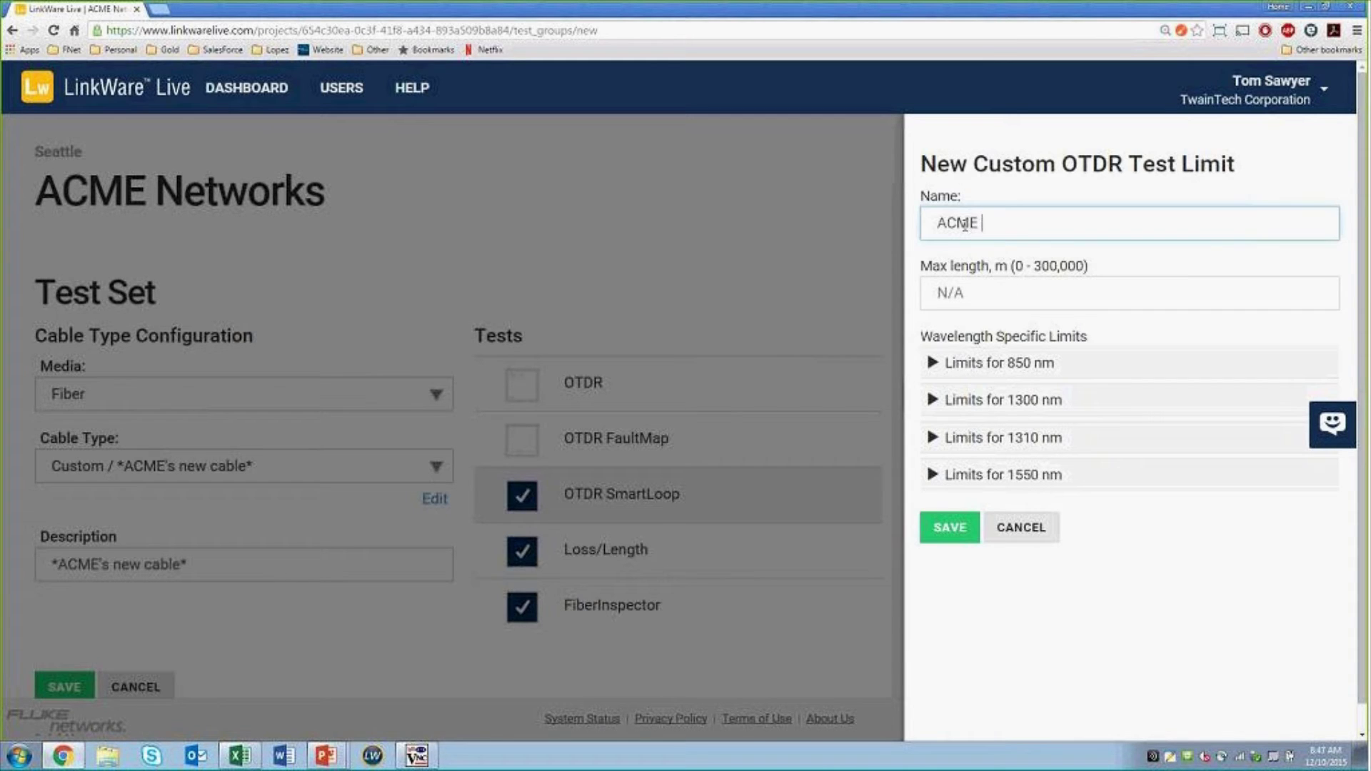
pyautogui.write('Cable test limit')
# - Review the 850 nm limits, save the custom OTDR limit with its default values, and save the fiber test setup
pyautogui.click(996, 293)
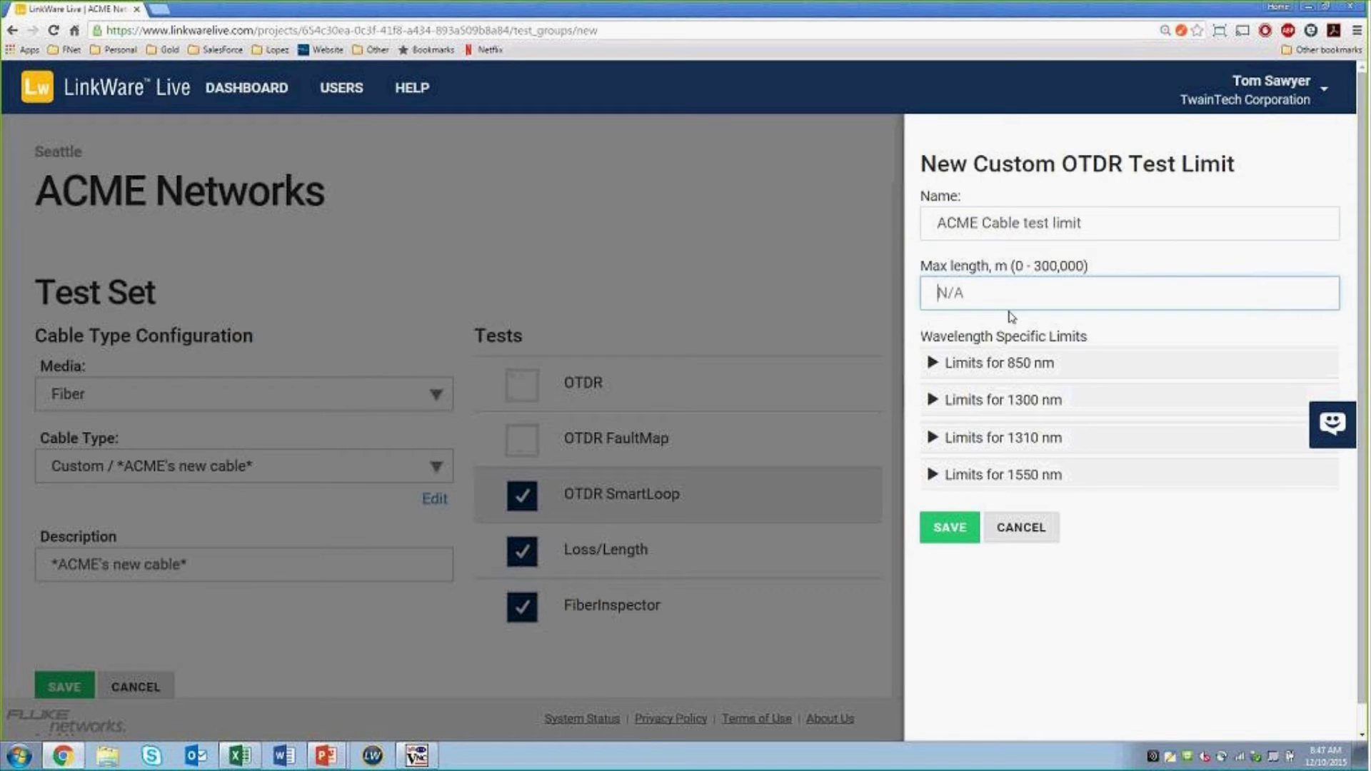
pyautogui.click(932, 364)
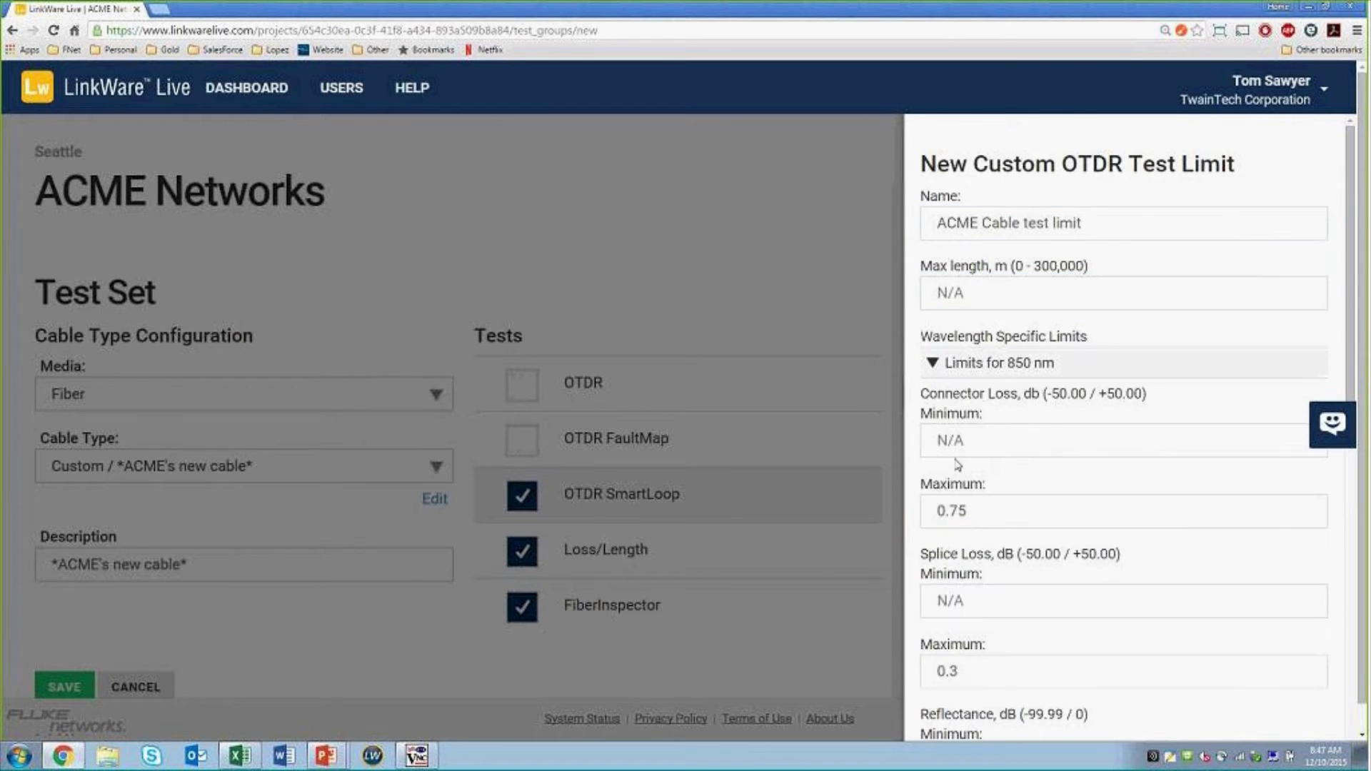
pyautogui.scroll(-8, 948, 453)
pyautogui.scroll(-3, 958, 468)
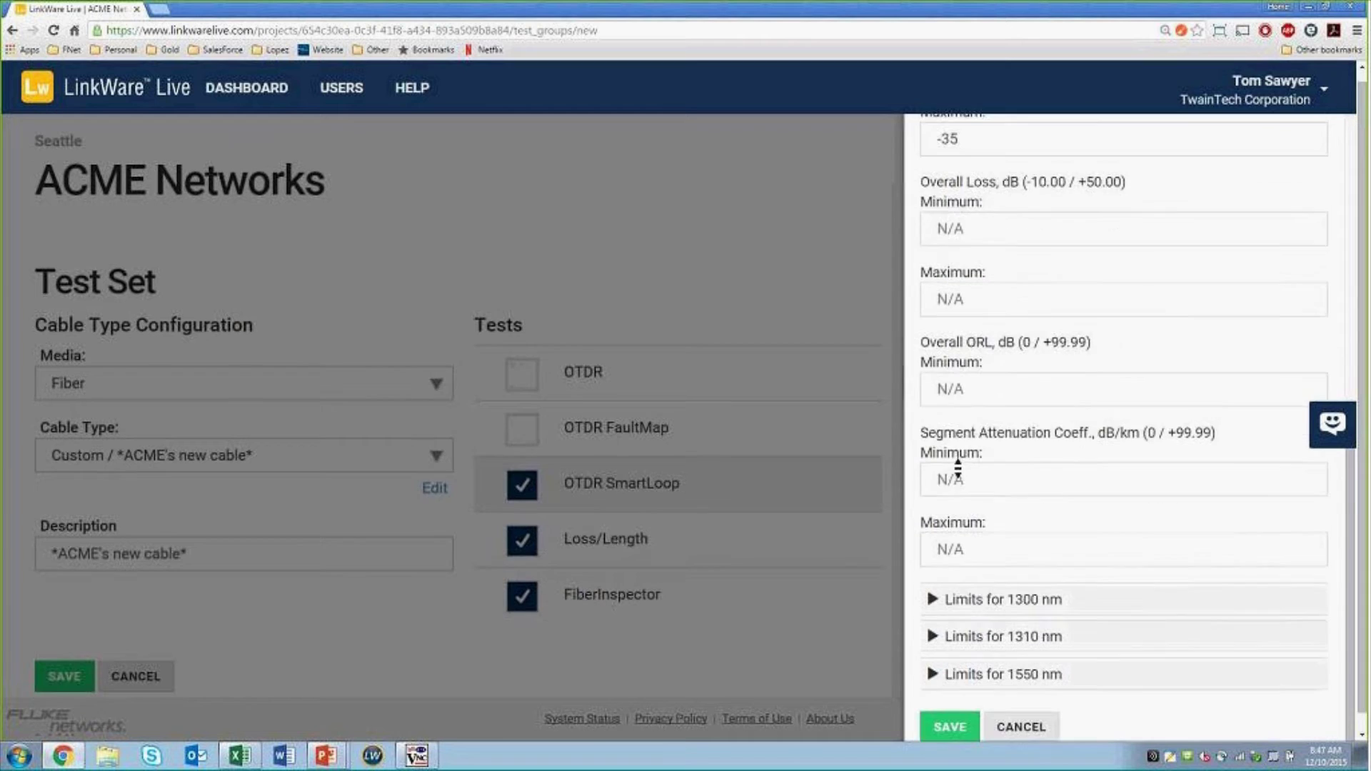
pyautogui.click(936, 716)
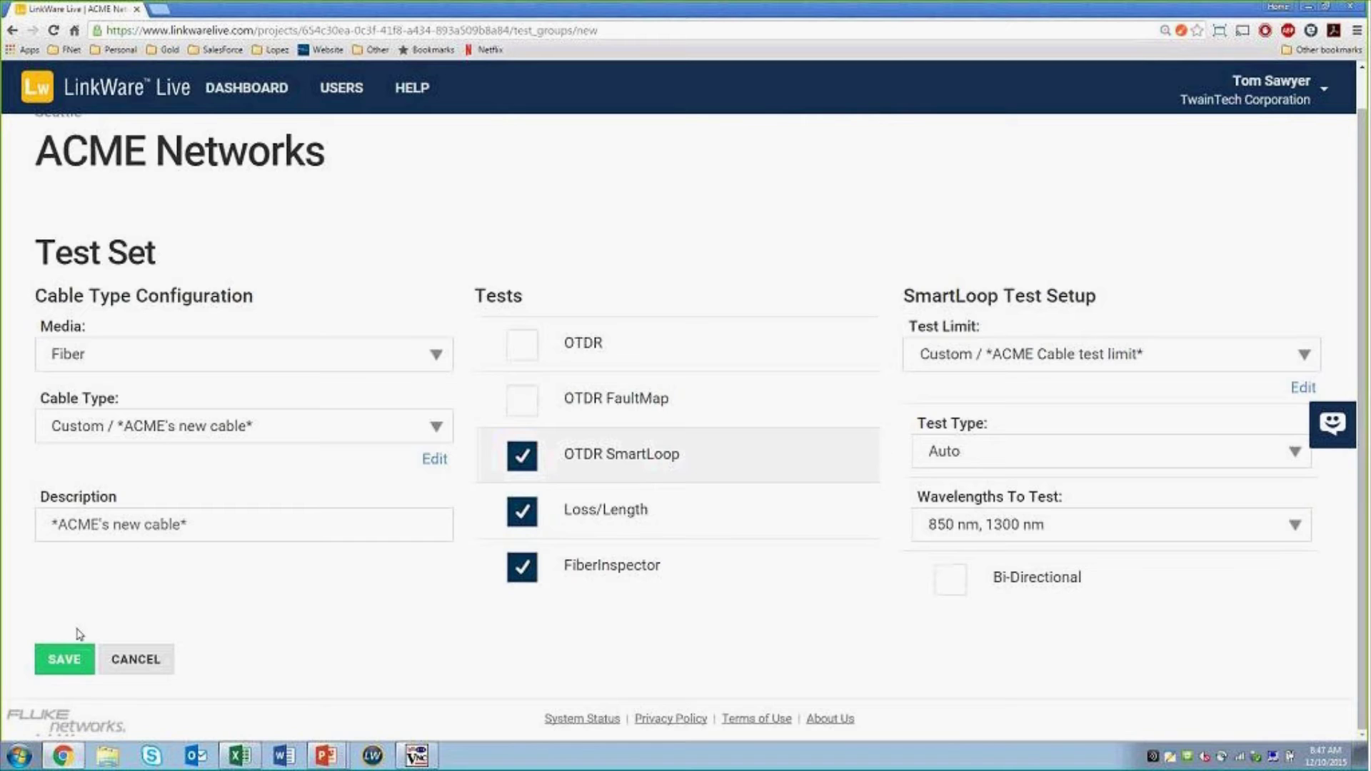
pyautogui.click(65, 657)
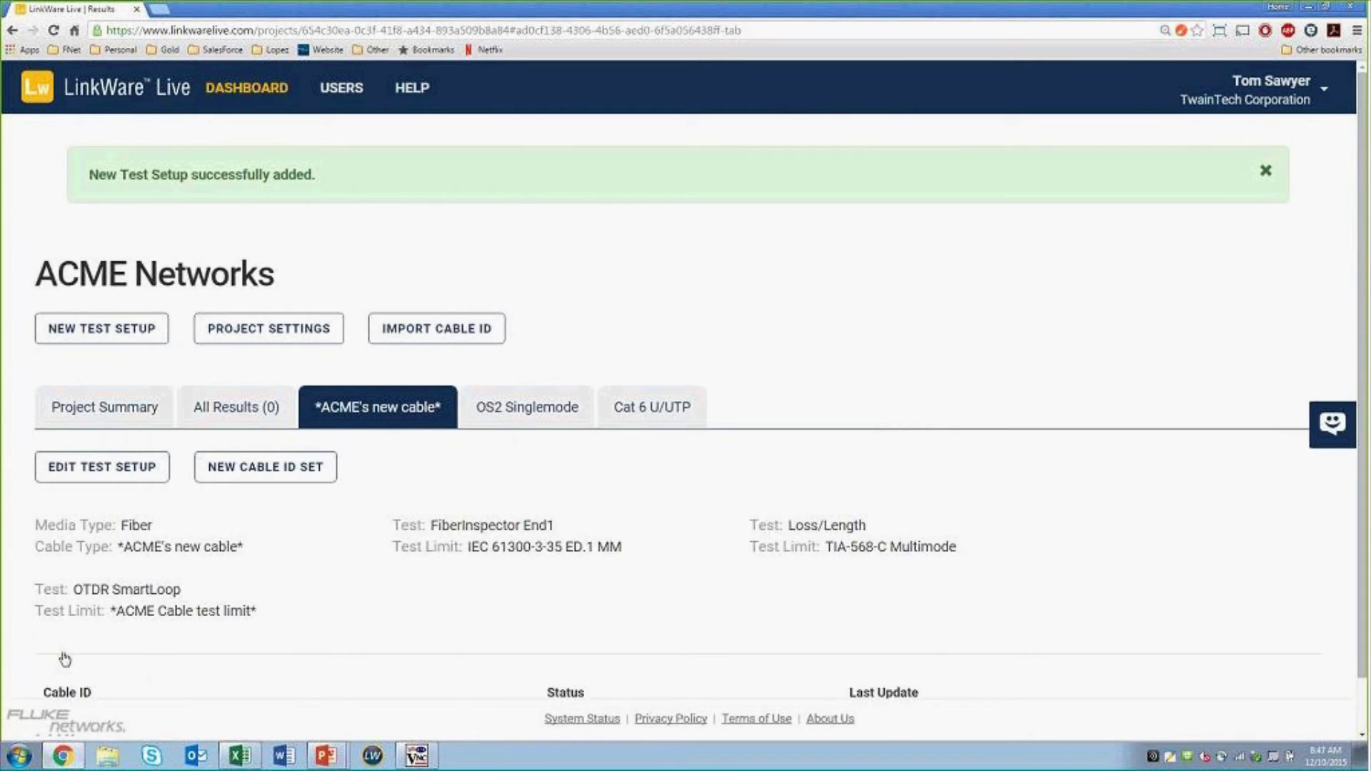
# - Import cable IDs from the Trial List spreadsheet on the Desktop as cable set "Floor 3" for the *ACME's new cable* test
pyautogui.scroll(-1, 312, 538)
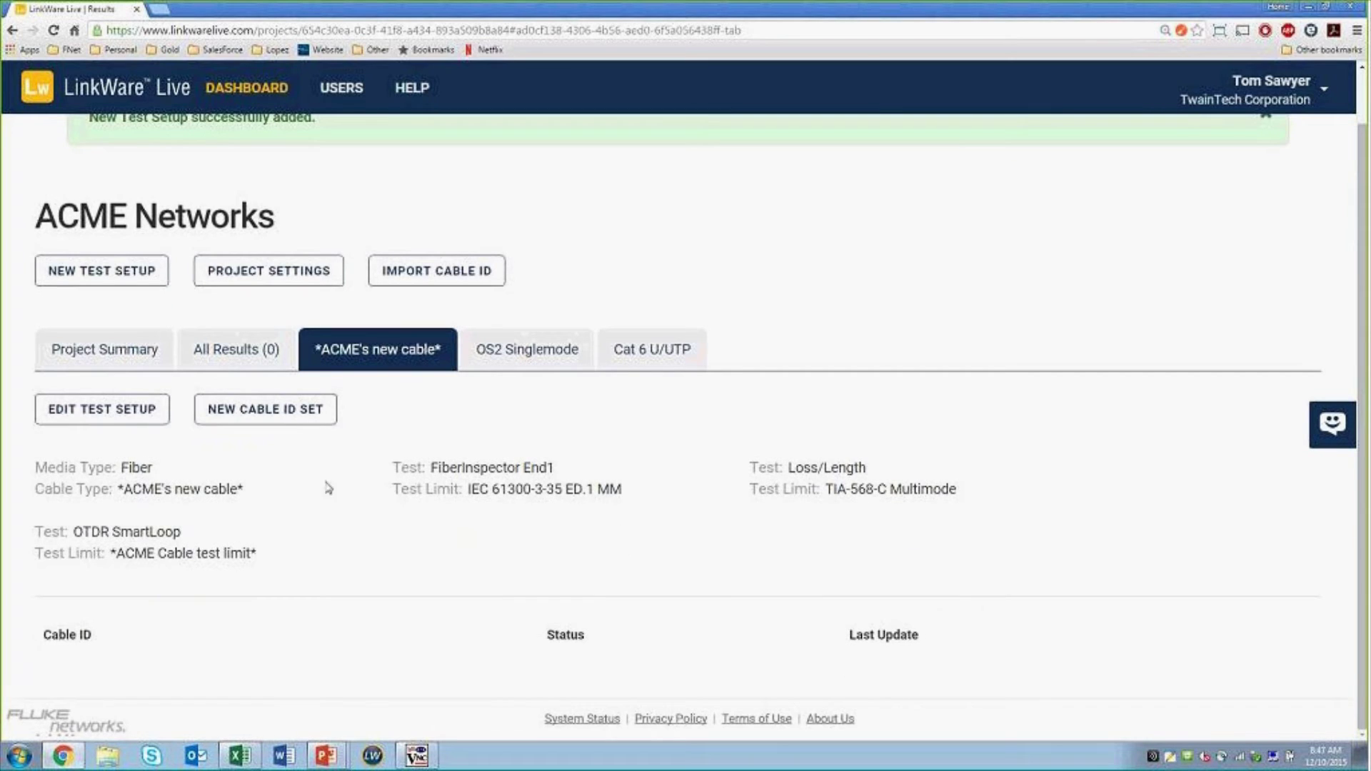
pyautogui.click(432, 276)
pyautogui.click(953, 279)
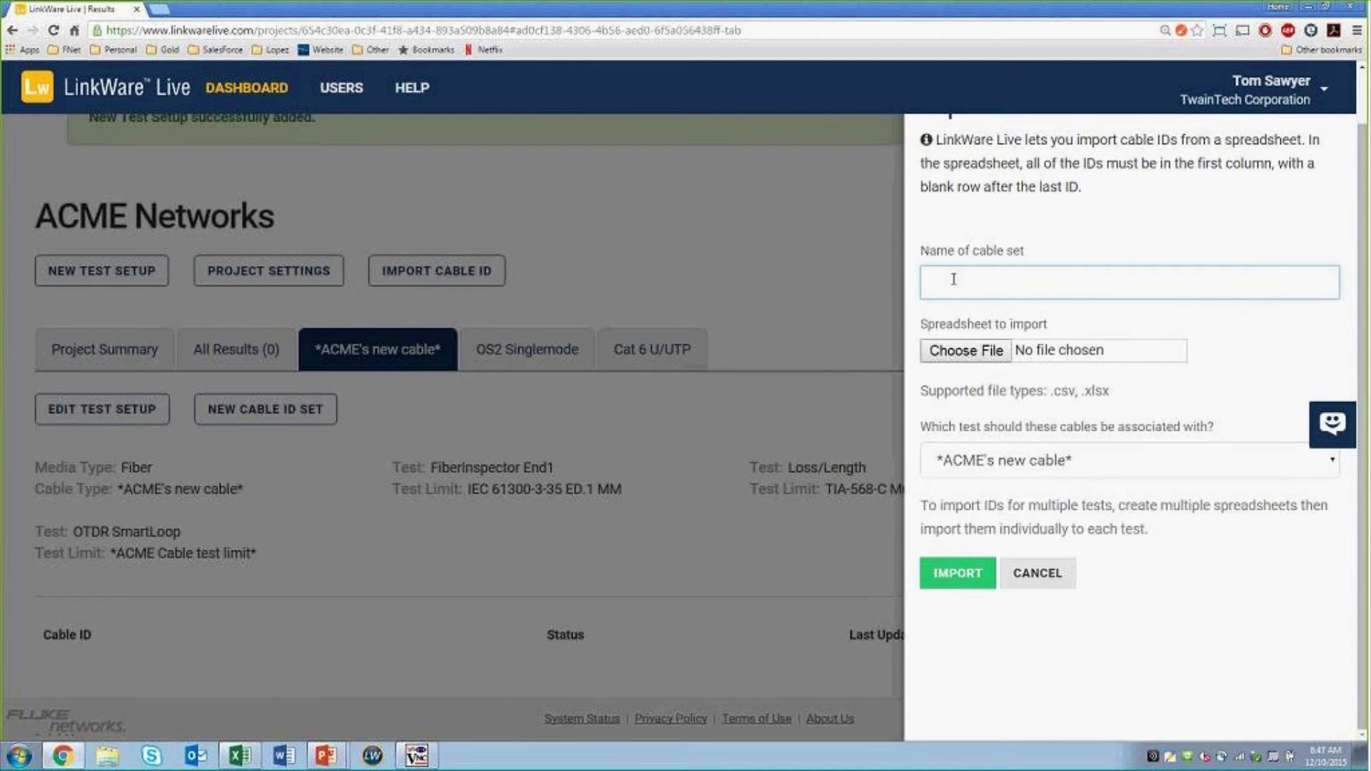
pyautogui.write('Floor 3')
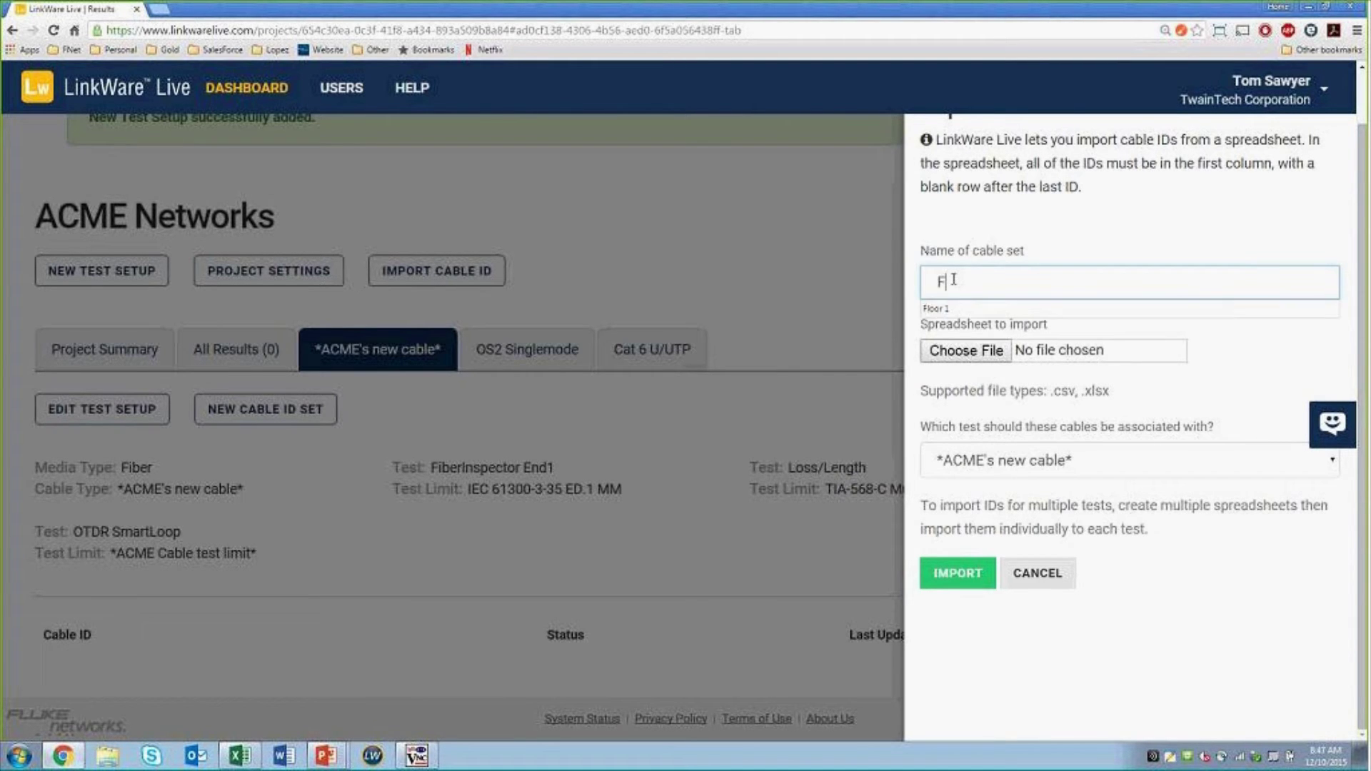
pyautogui.click(970, 350)
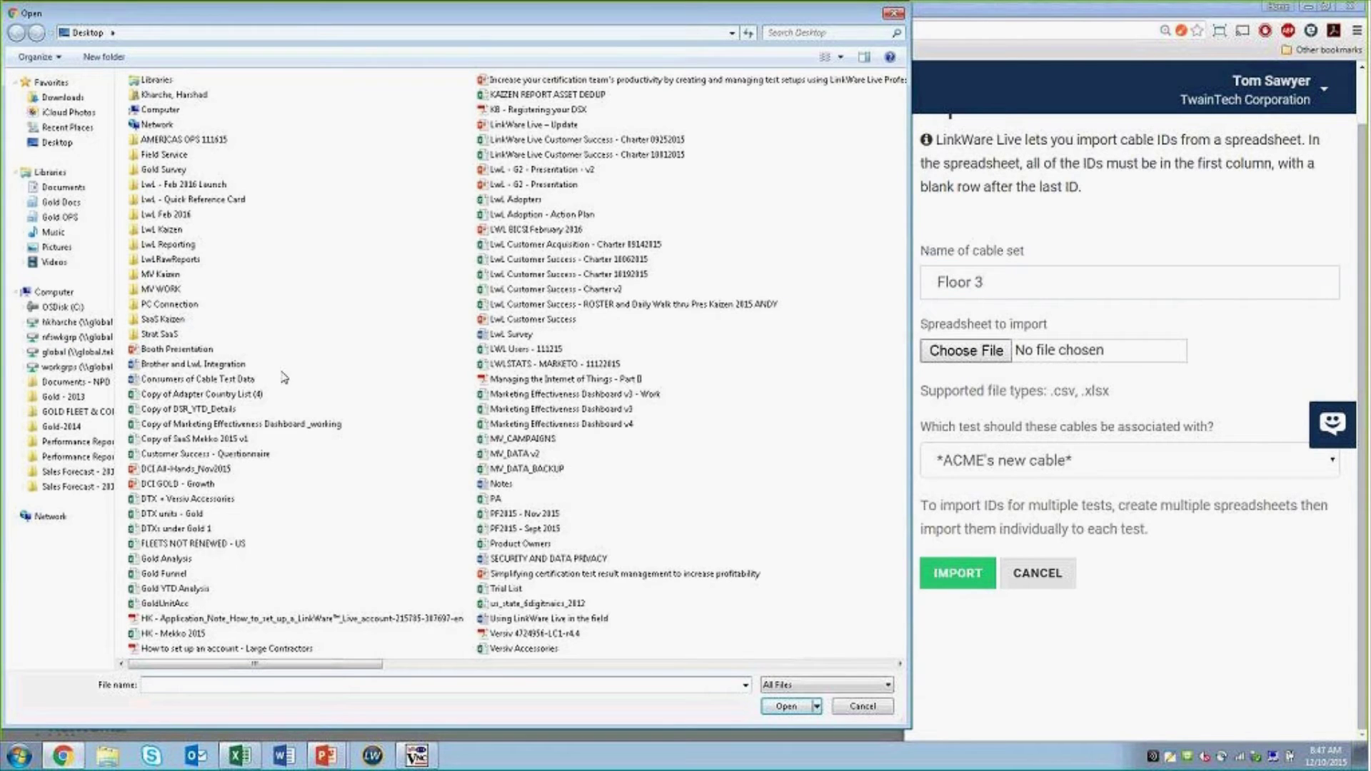
pyautogui.click(492, 590)
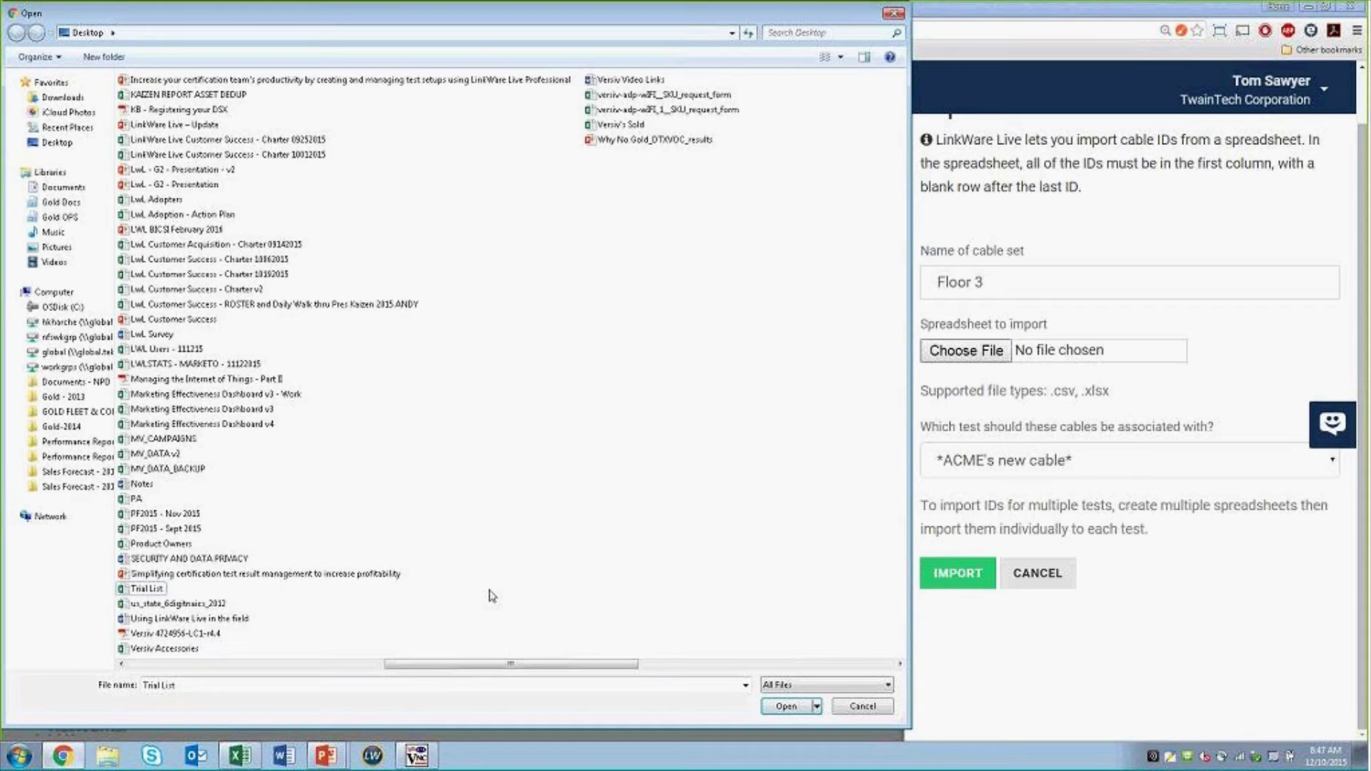
pyautogui.click(786, 706)
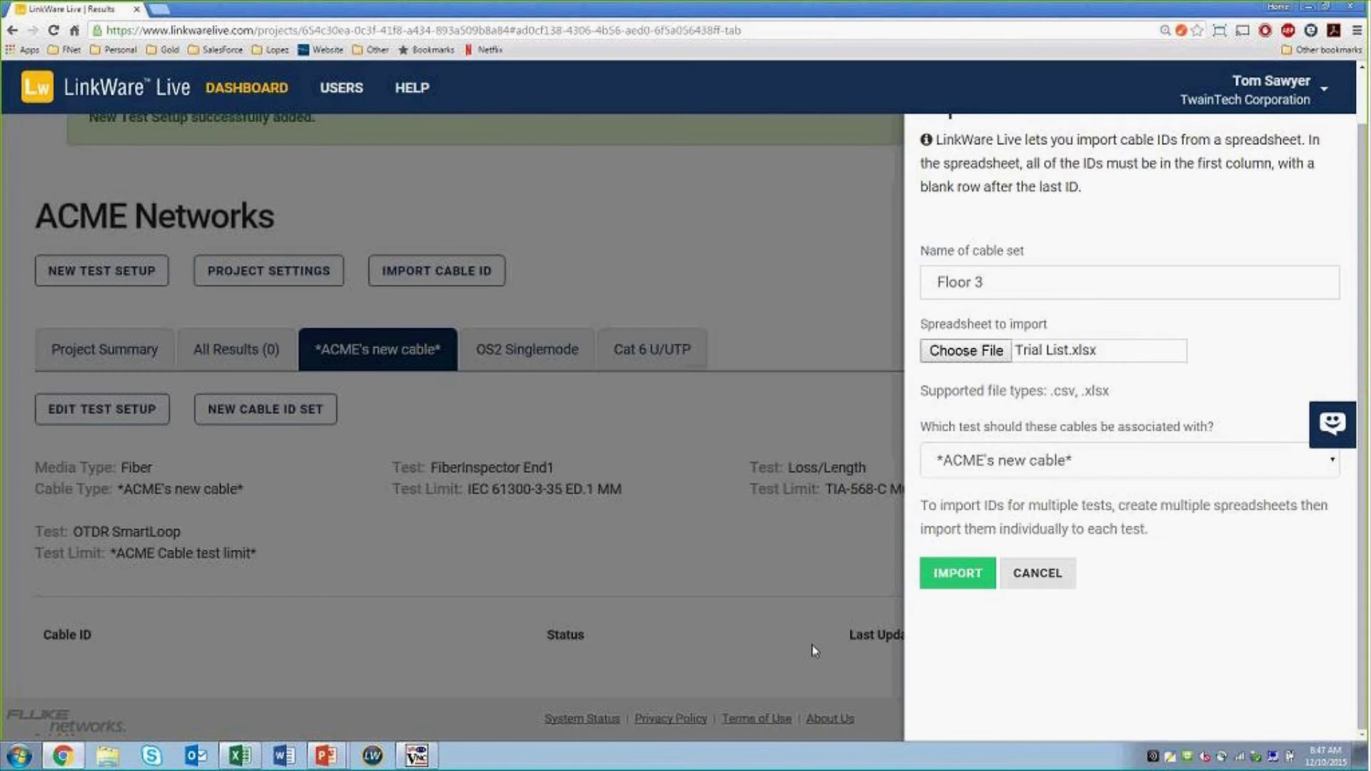
pyautogui.click(960, 584)
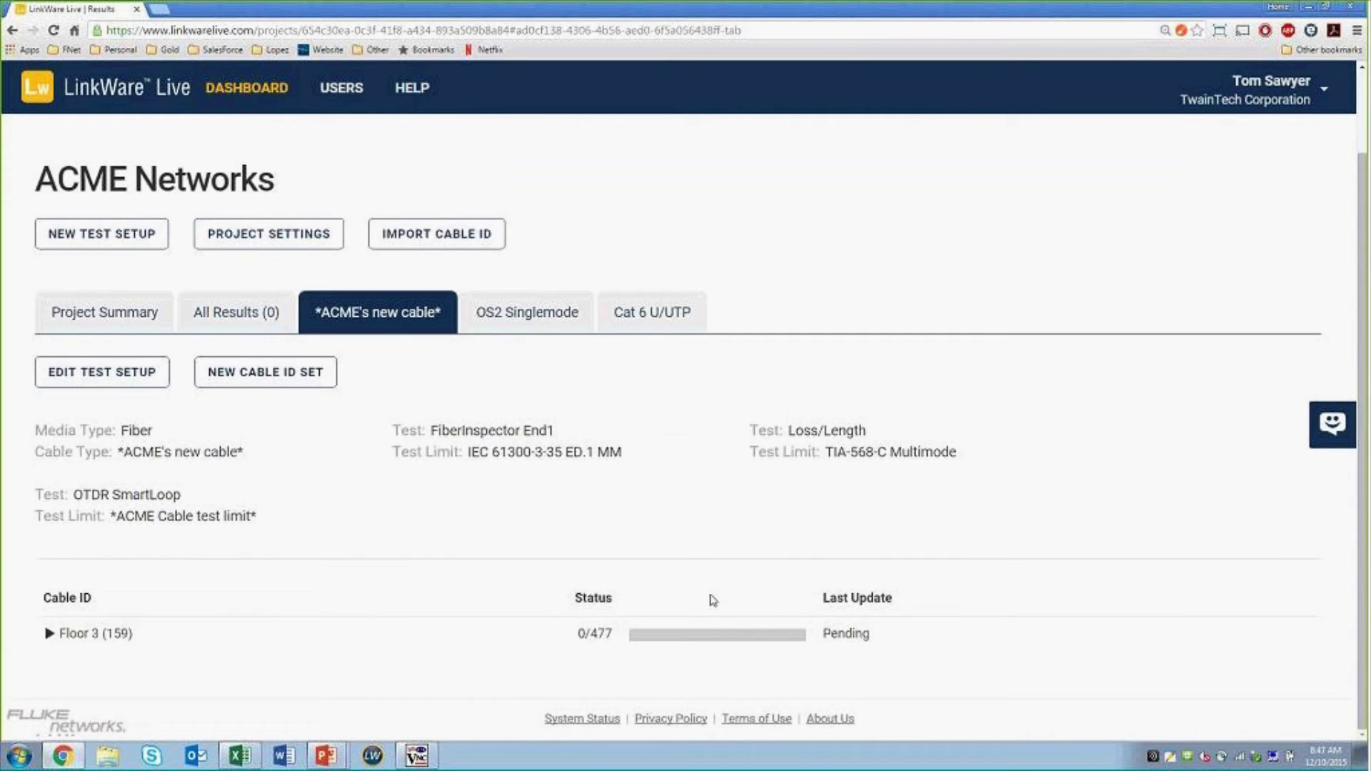
# - Expand the imported Floor 3 set and look through its cable IDs
pyautogui.click(44, 636)
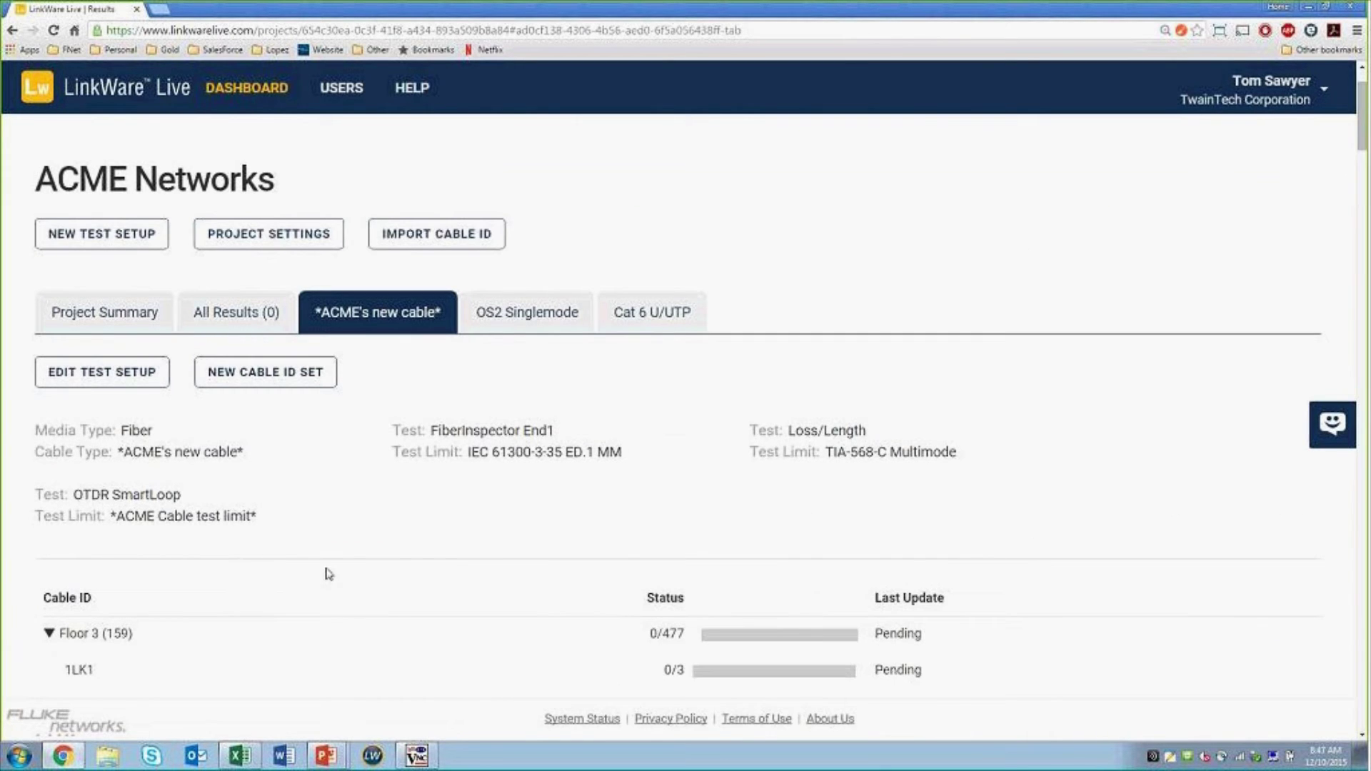
pyautogui.scroll(-2, 329, 574)
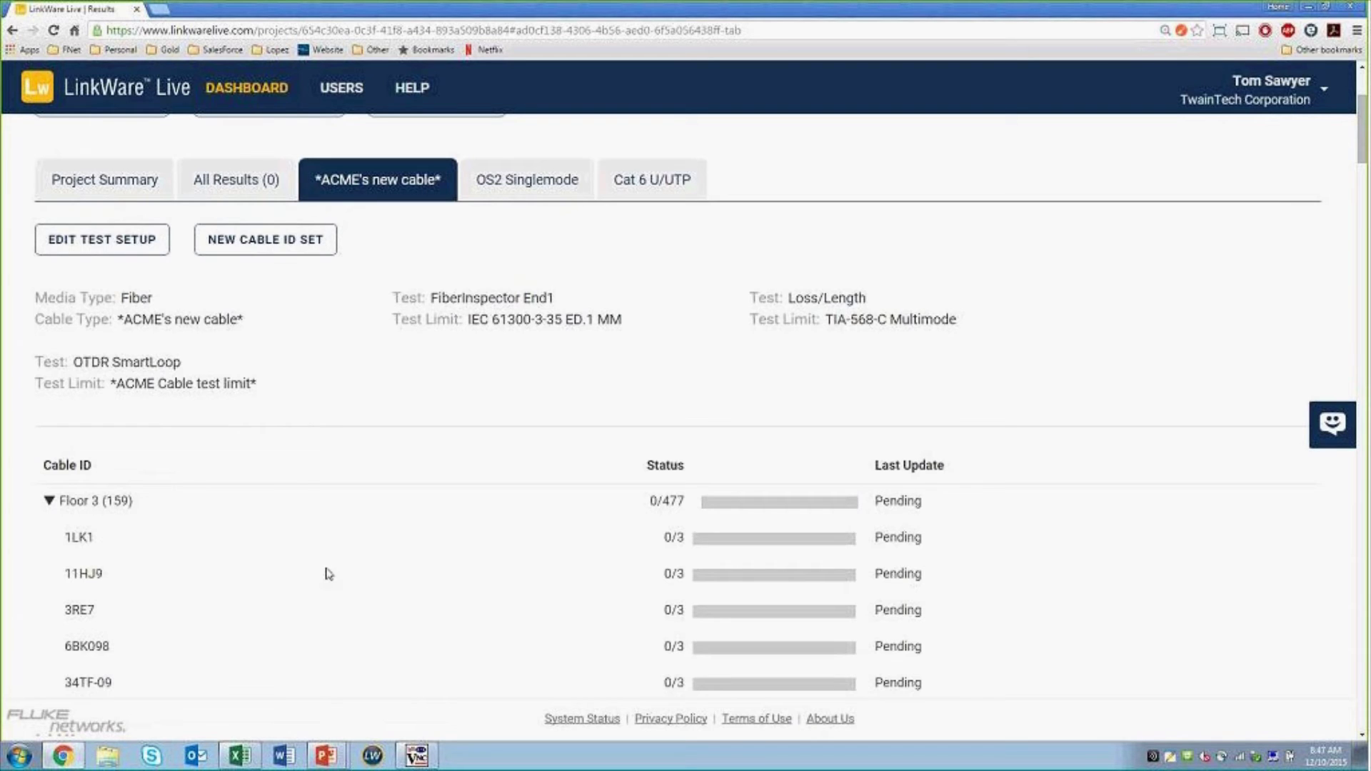
pyautogui.scroll(-1, 329, 574)
pyautogui.middleClick(330, 577)
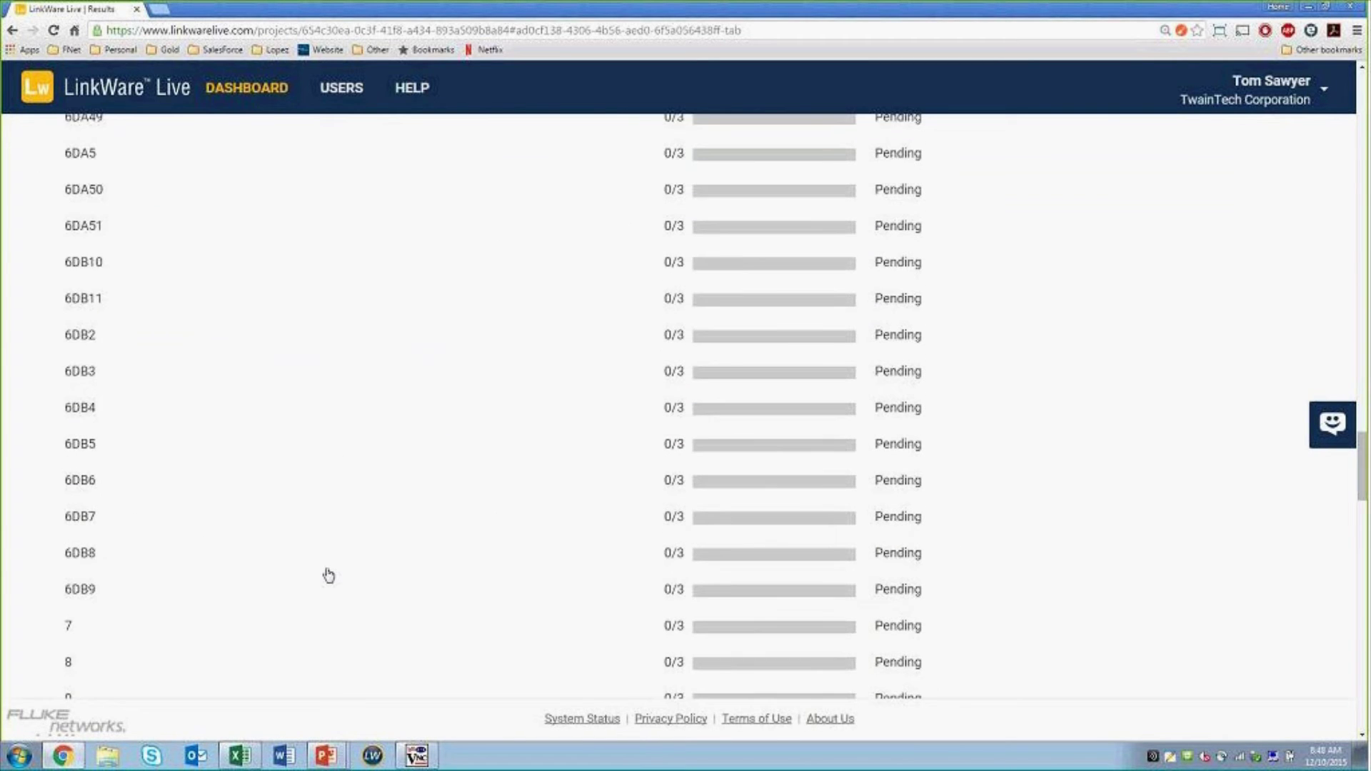
pyautogui.scroll(7, 328, 576)
pyautogui.middleClick(328, 576)
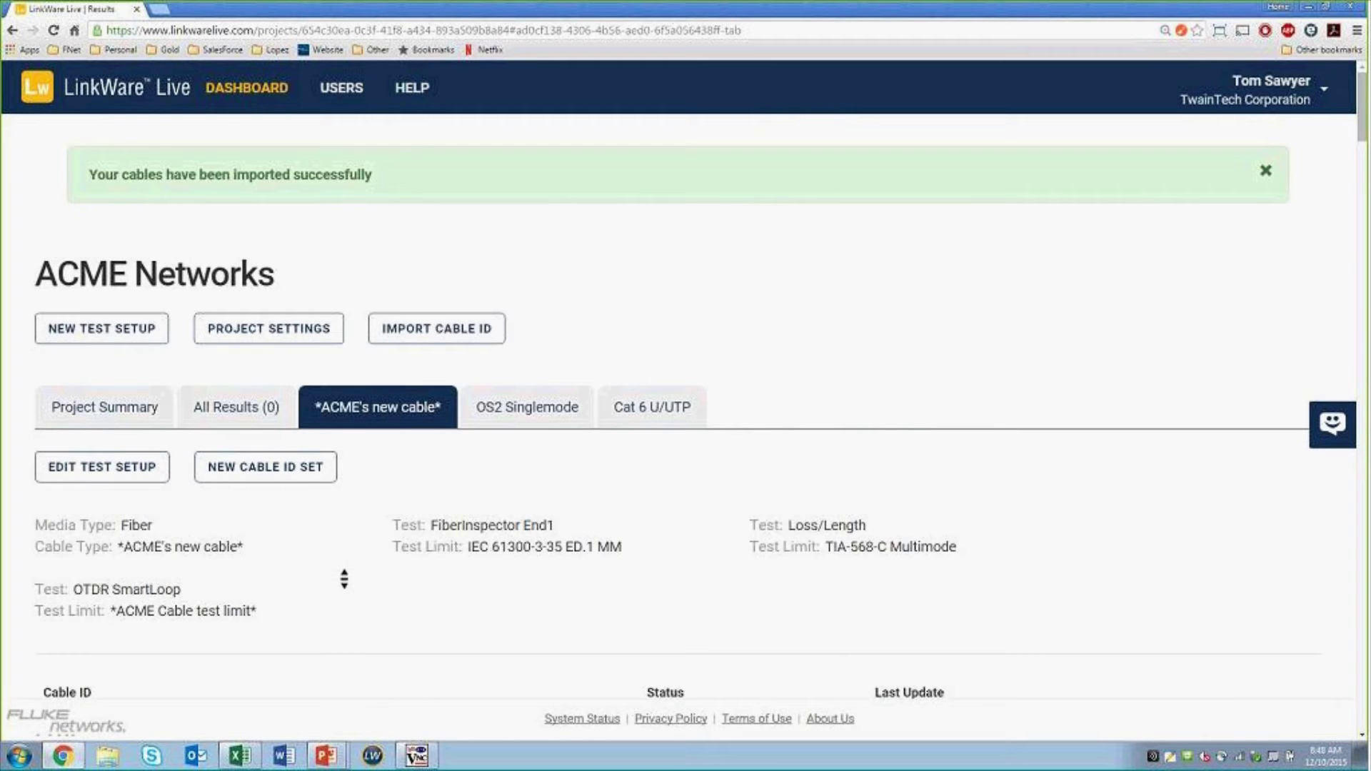
pyautogui.moveTo(1157, 264); pyautogui.dragTo(428, 227)
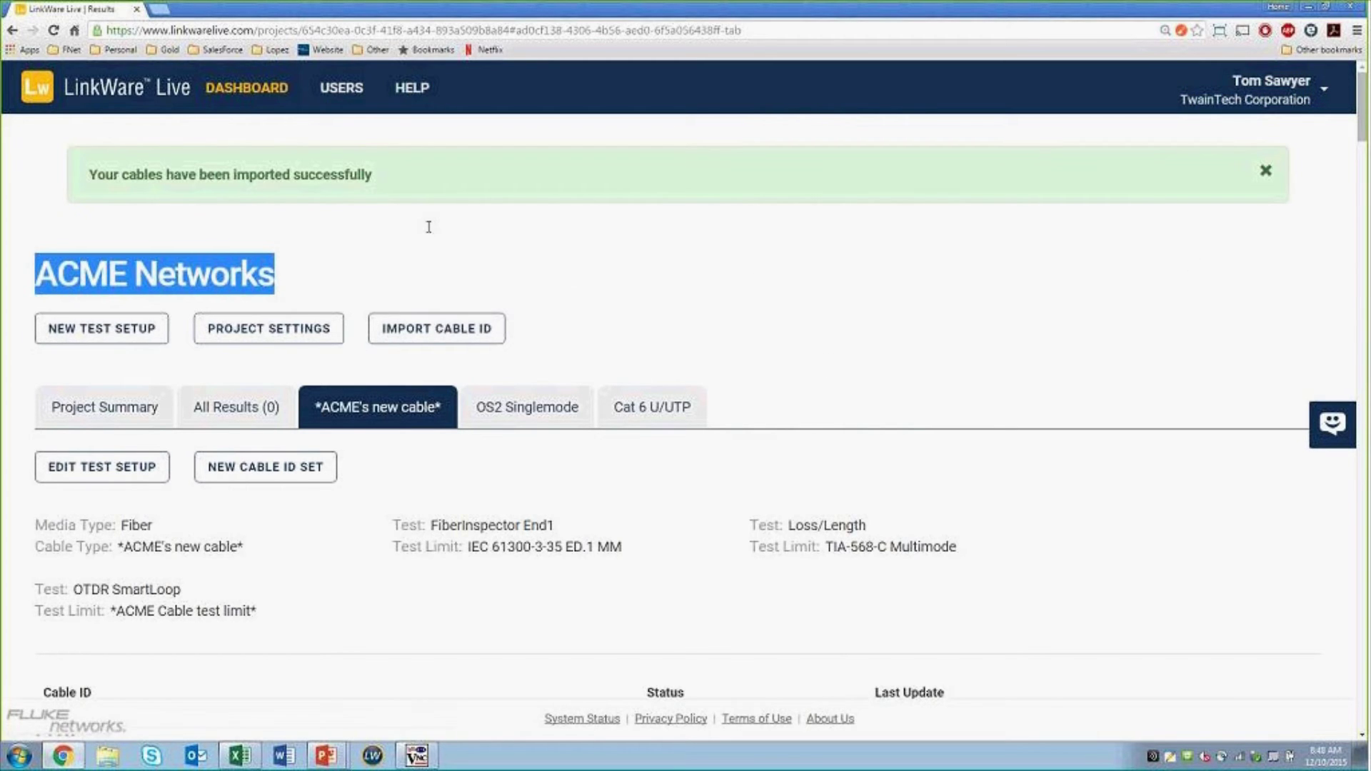
# - Return to the projects dashboard and open ACME Networks from the draft projects
pyautogui.click(268, 96)
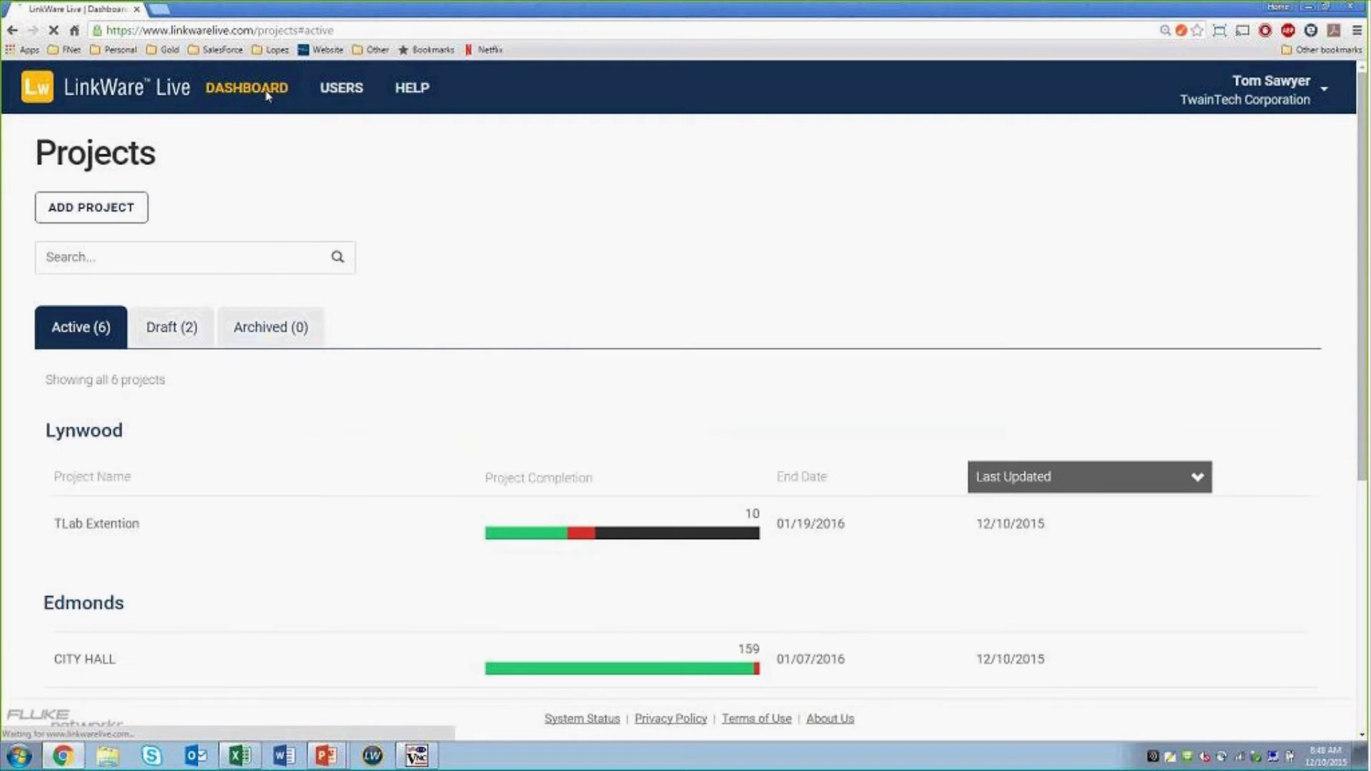
pyautogui.scroll(-6, 142, 492)
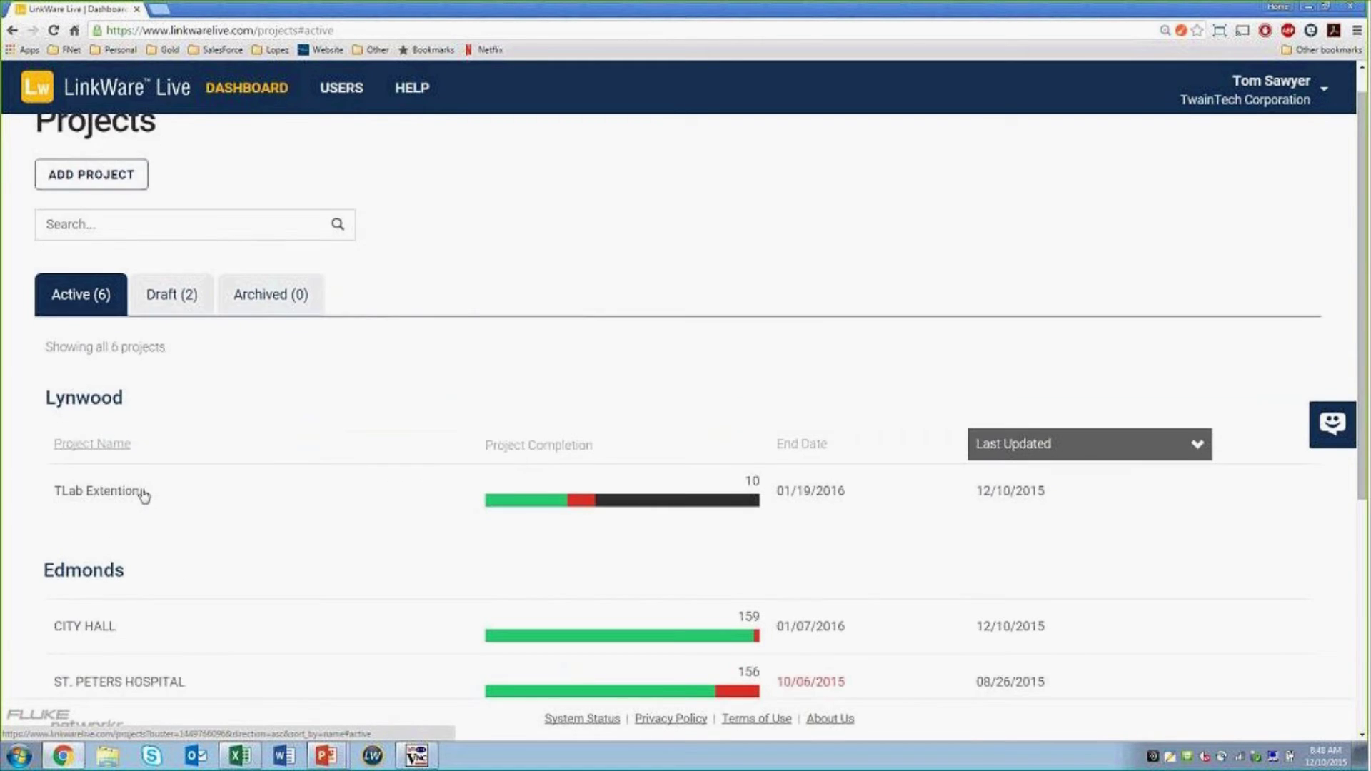
pyautogui.scroll(6, 142, 493)
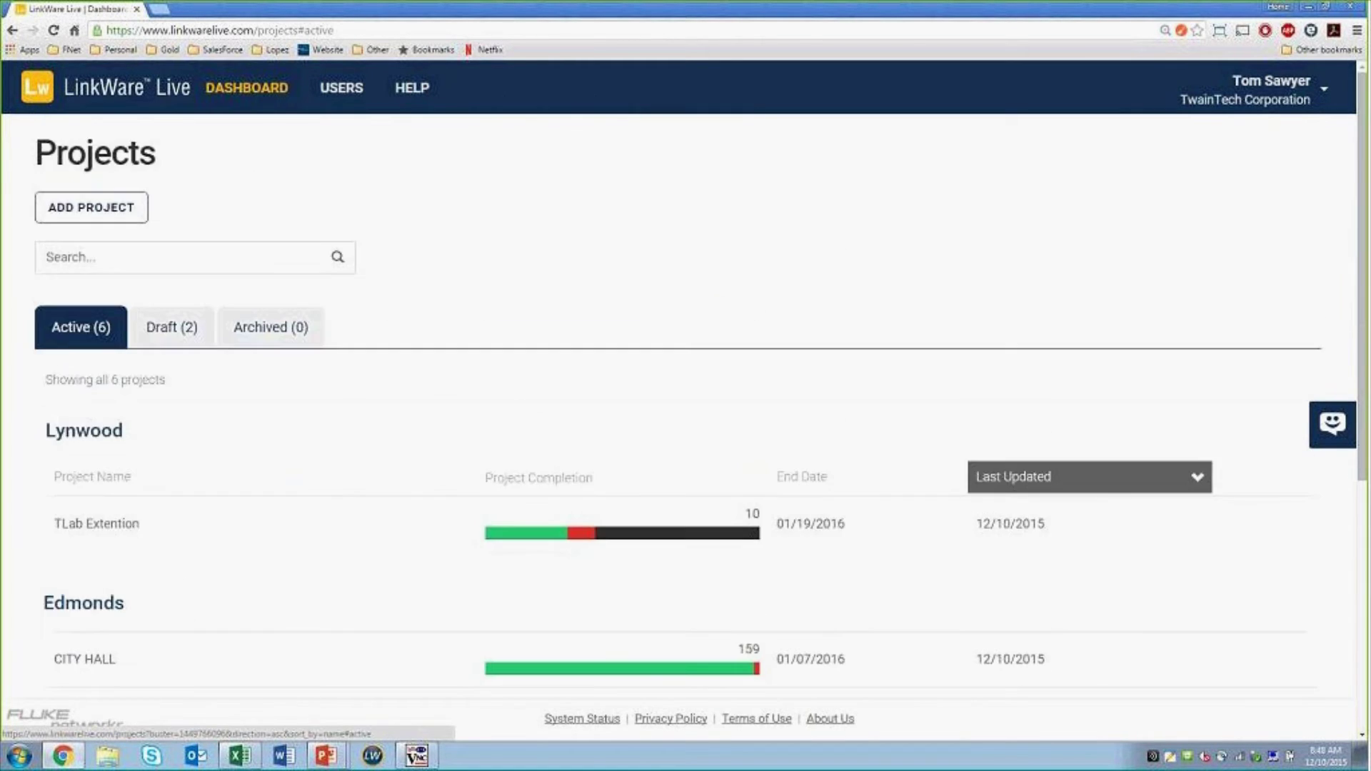
pyautogui.click(180, 334)
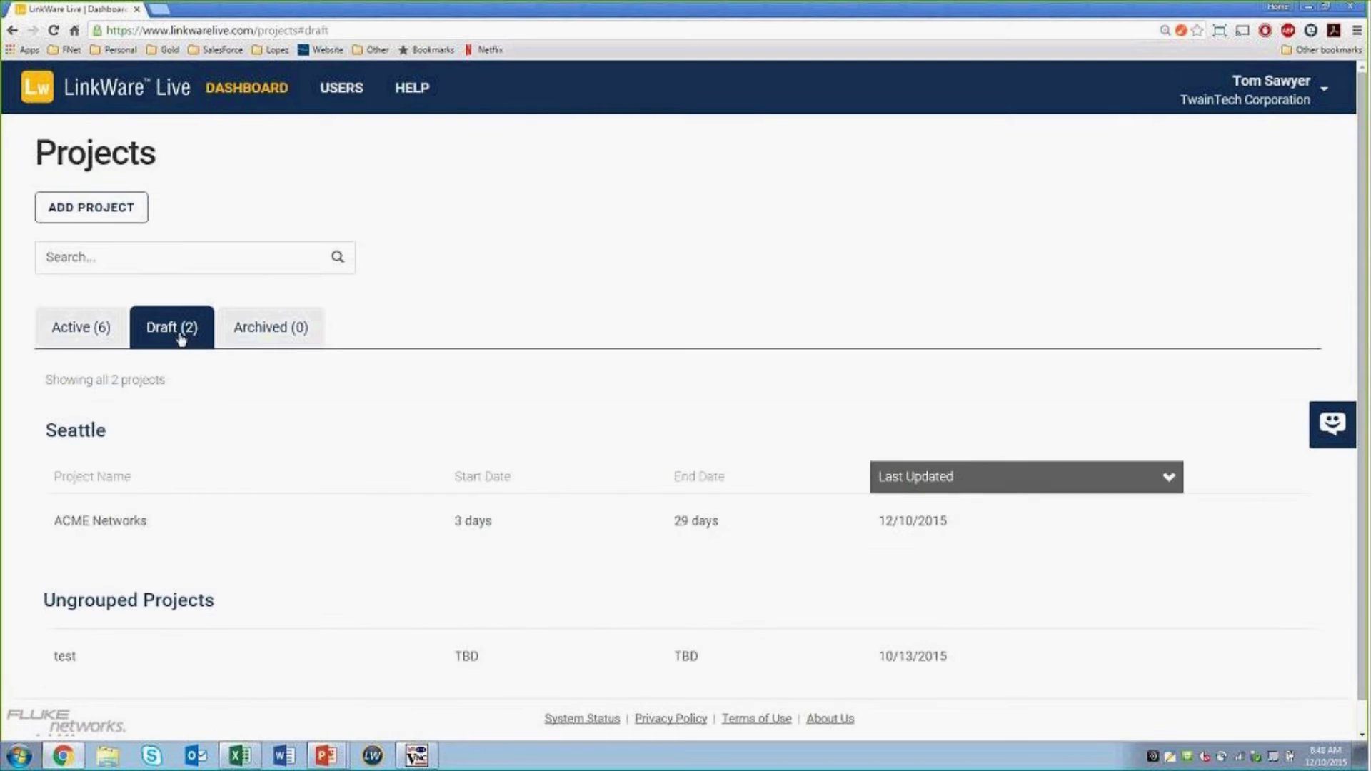
pyautogui.click(99, 517)
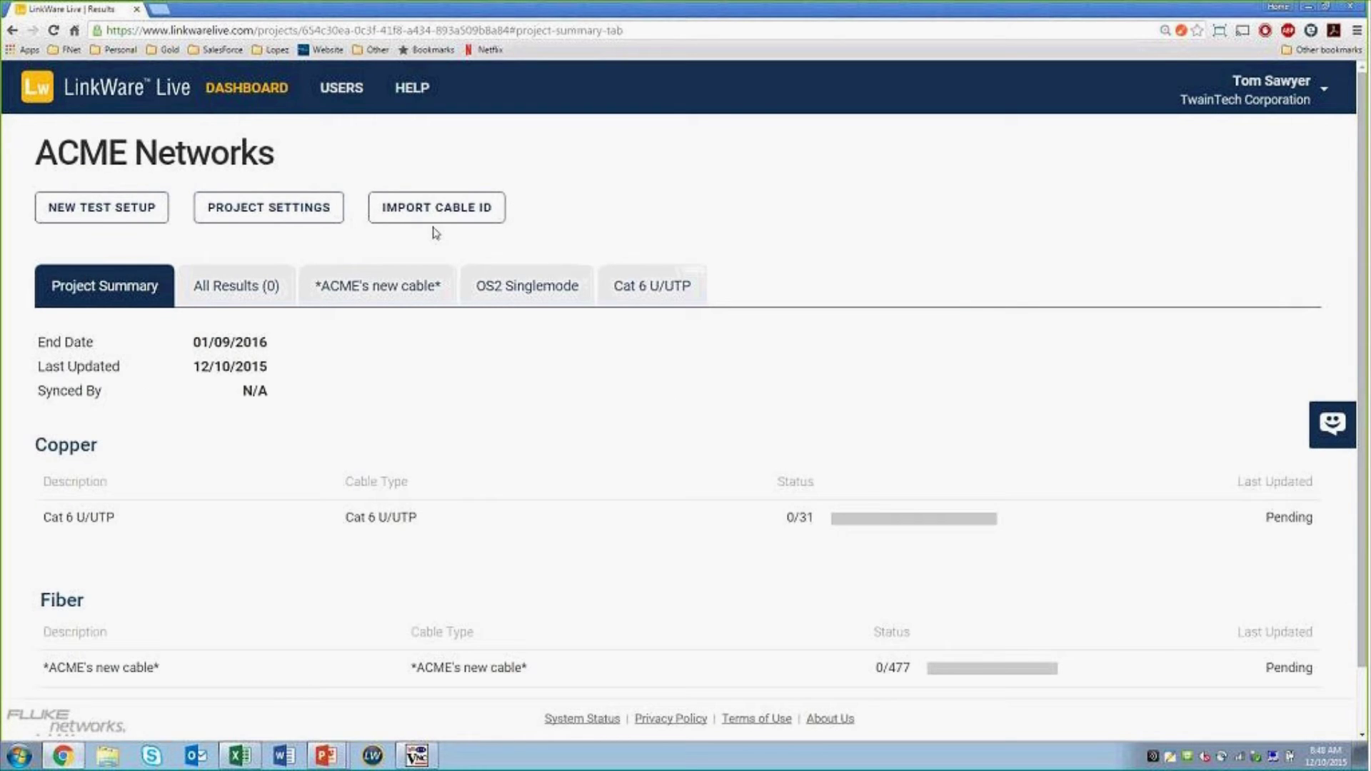
# - Change the ACME Networks project status to Active in its settings and save the project
pyautogui.click(285, 213)
pyautogui.click(161, 238)
pyautogui.click(125, 295)
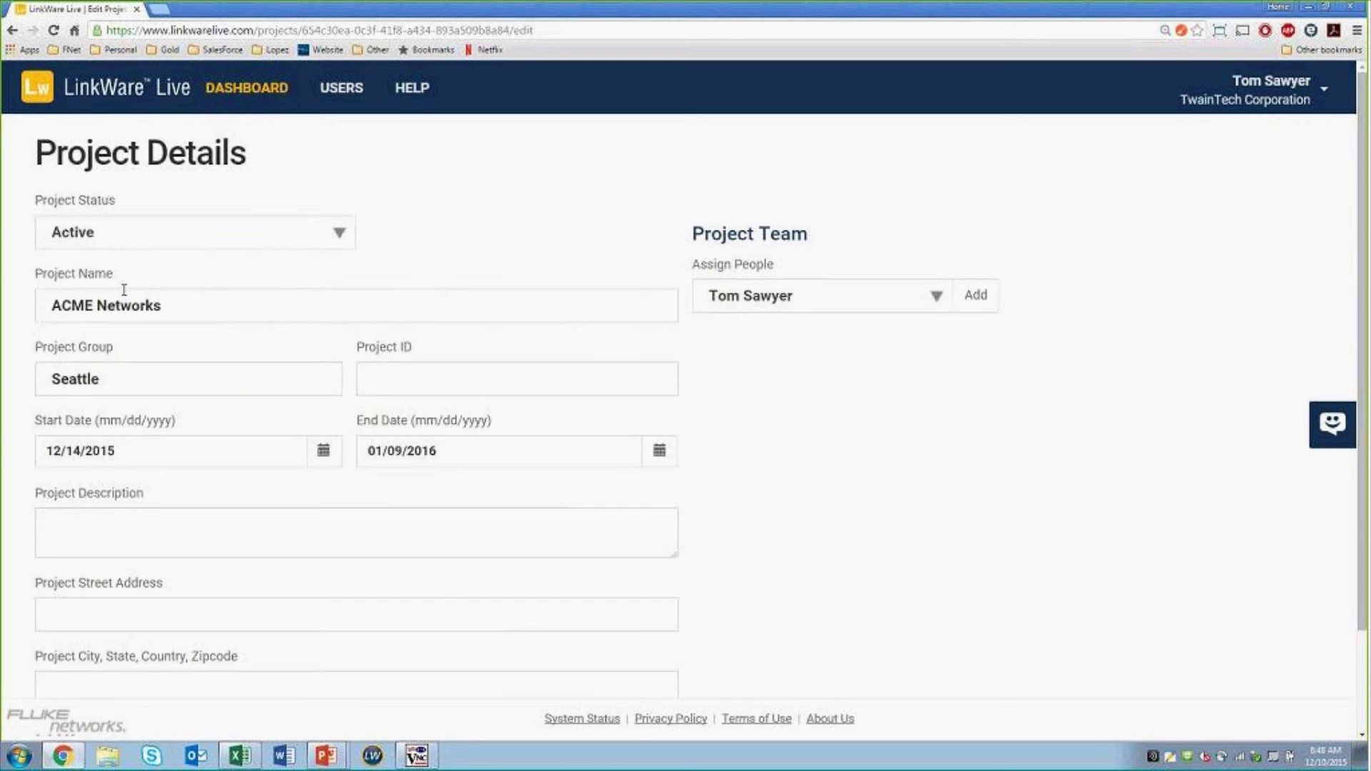
pyautogui.scroll(-3, 124, 289)
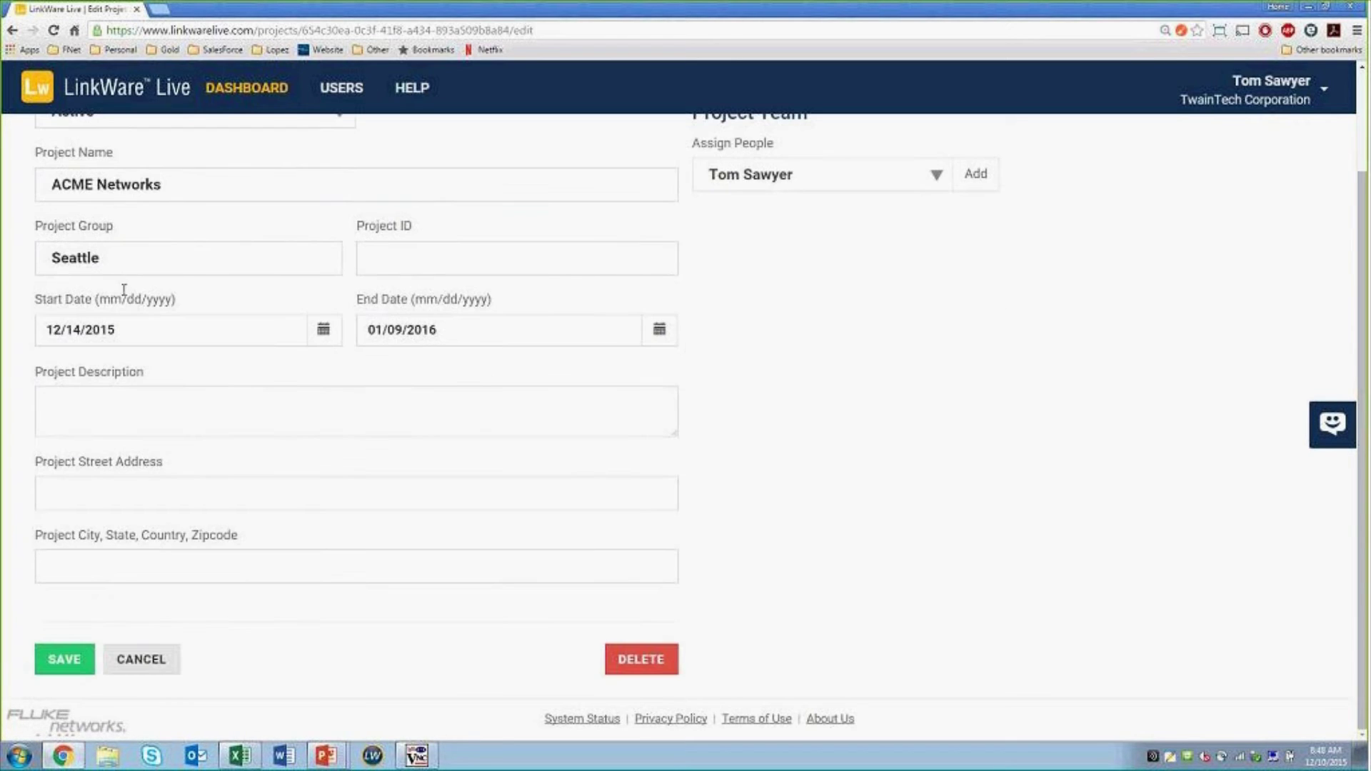
pyautogui.click(74, 657)
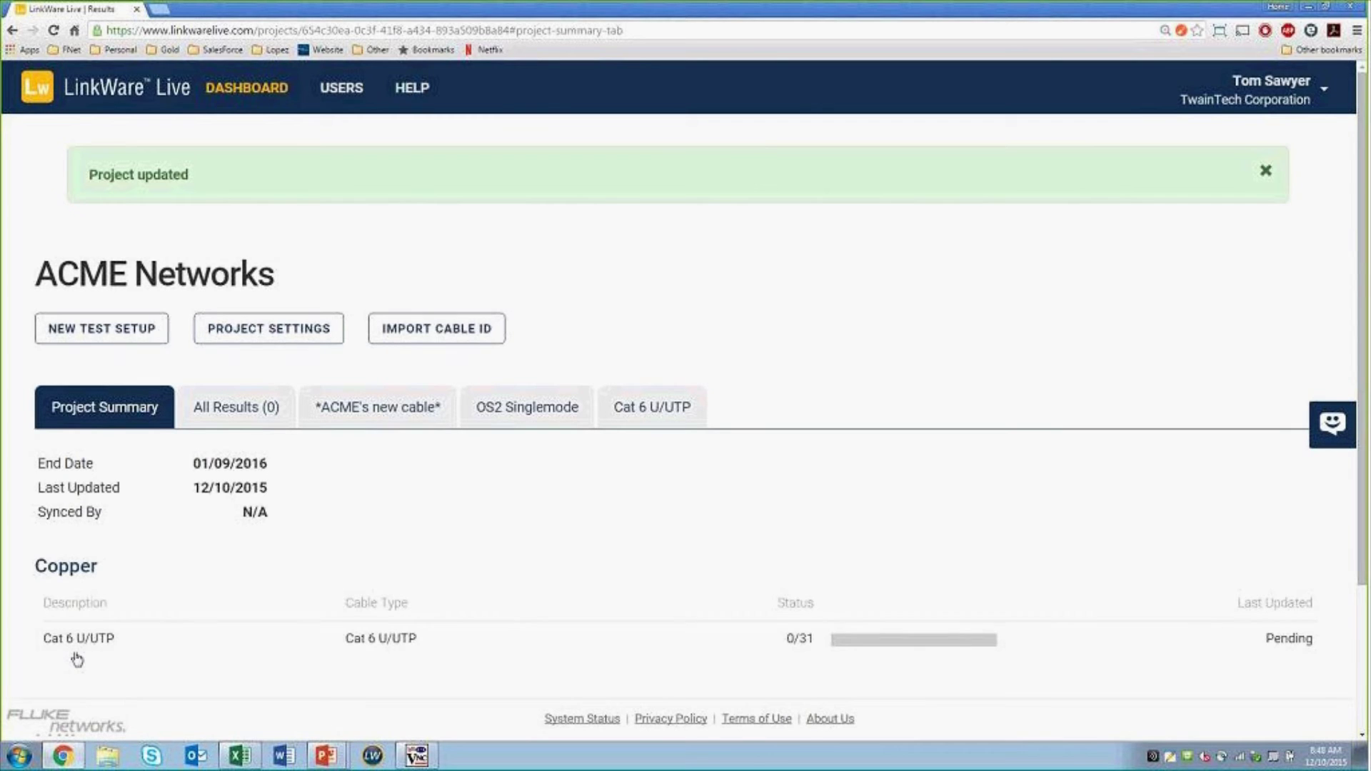
# - Switch to the TightVNC view of the DSX-5000 tester and sign in to the account, entering the account password
pyautogui.click(417, 755)
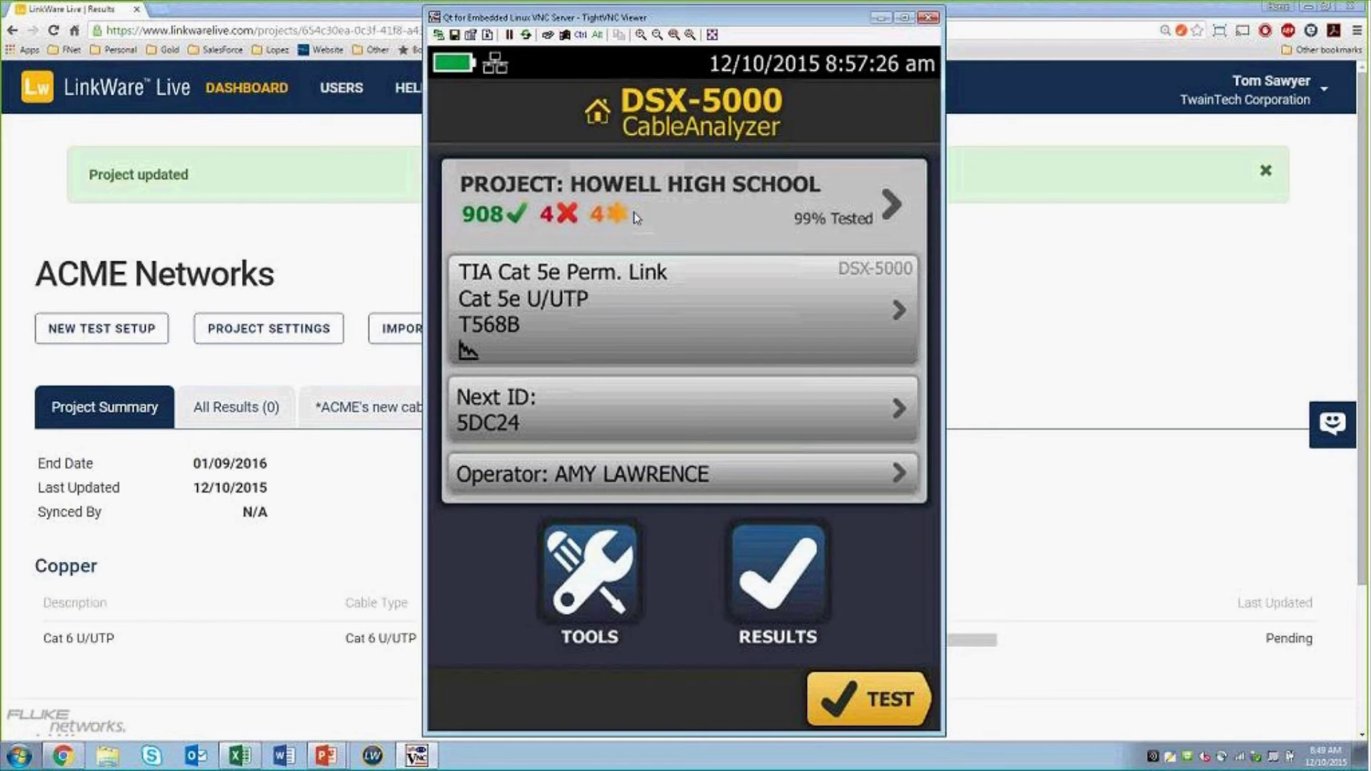
pyautogui.click(619, 615)
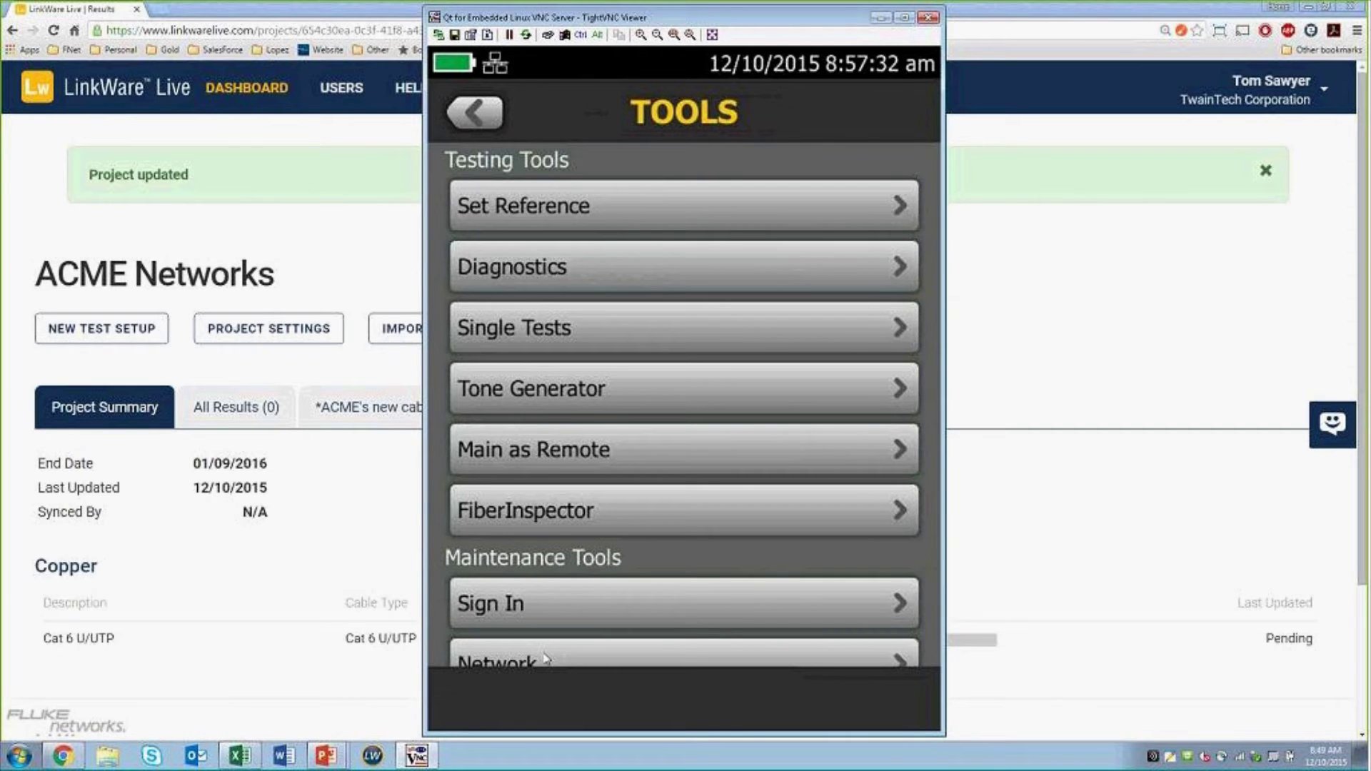
pyautogui.click(569, 612)
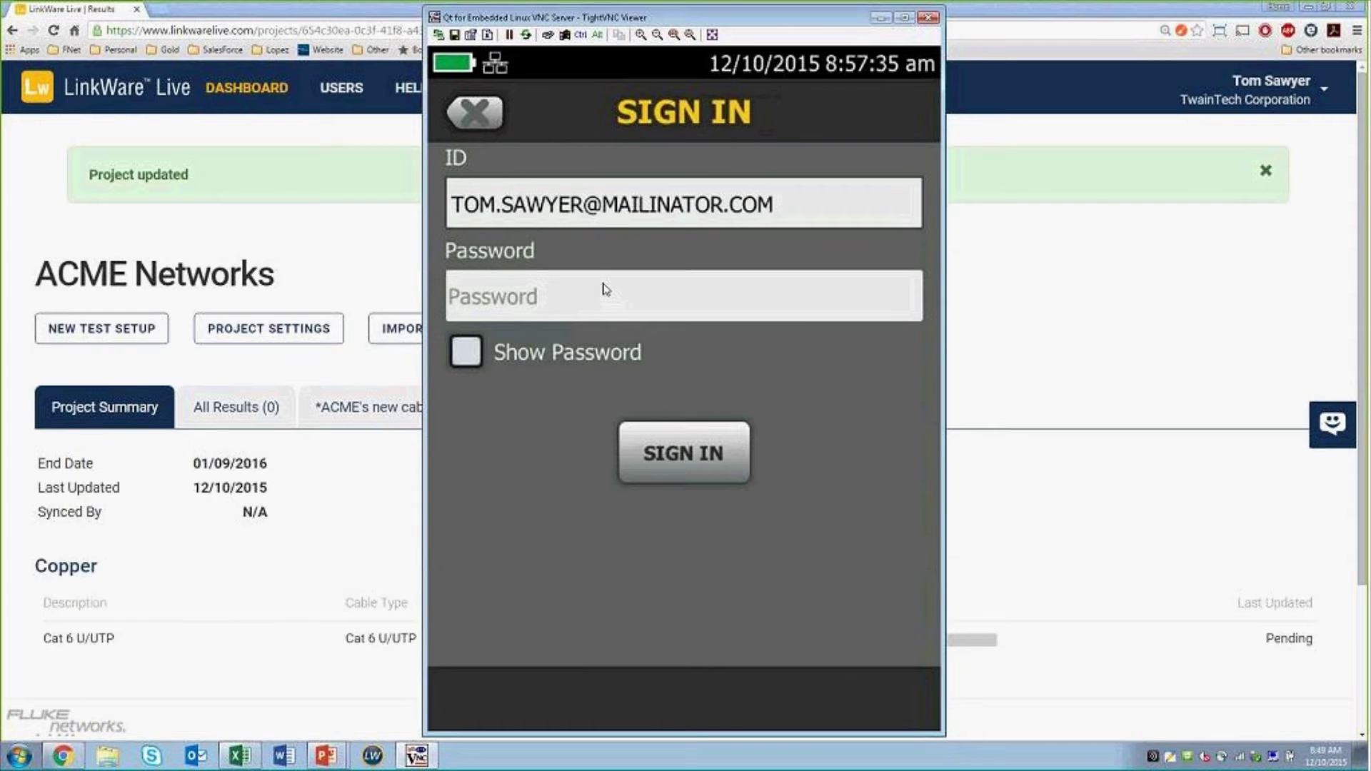
pyautogui.click(606, 289)
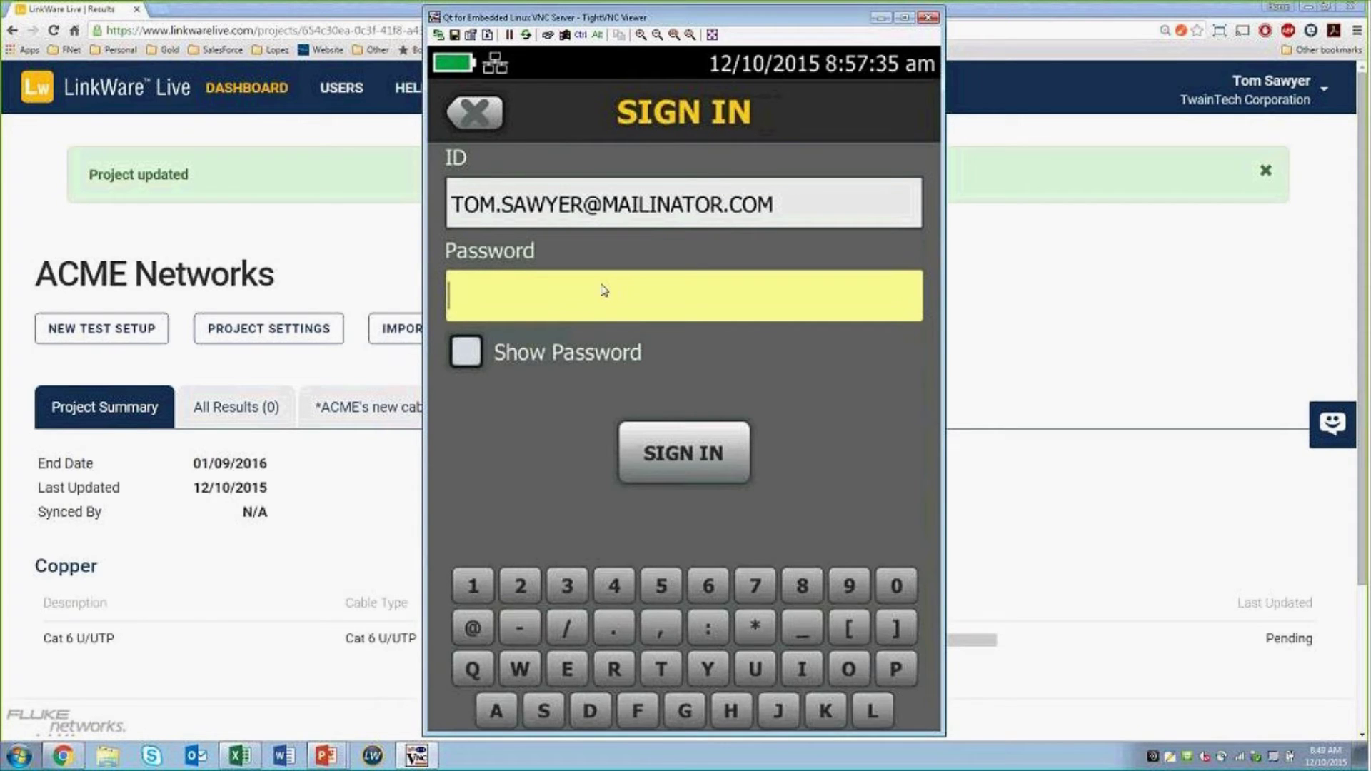
pyautogui.write('*********')
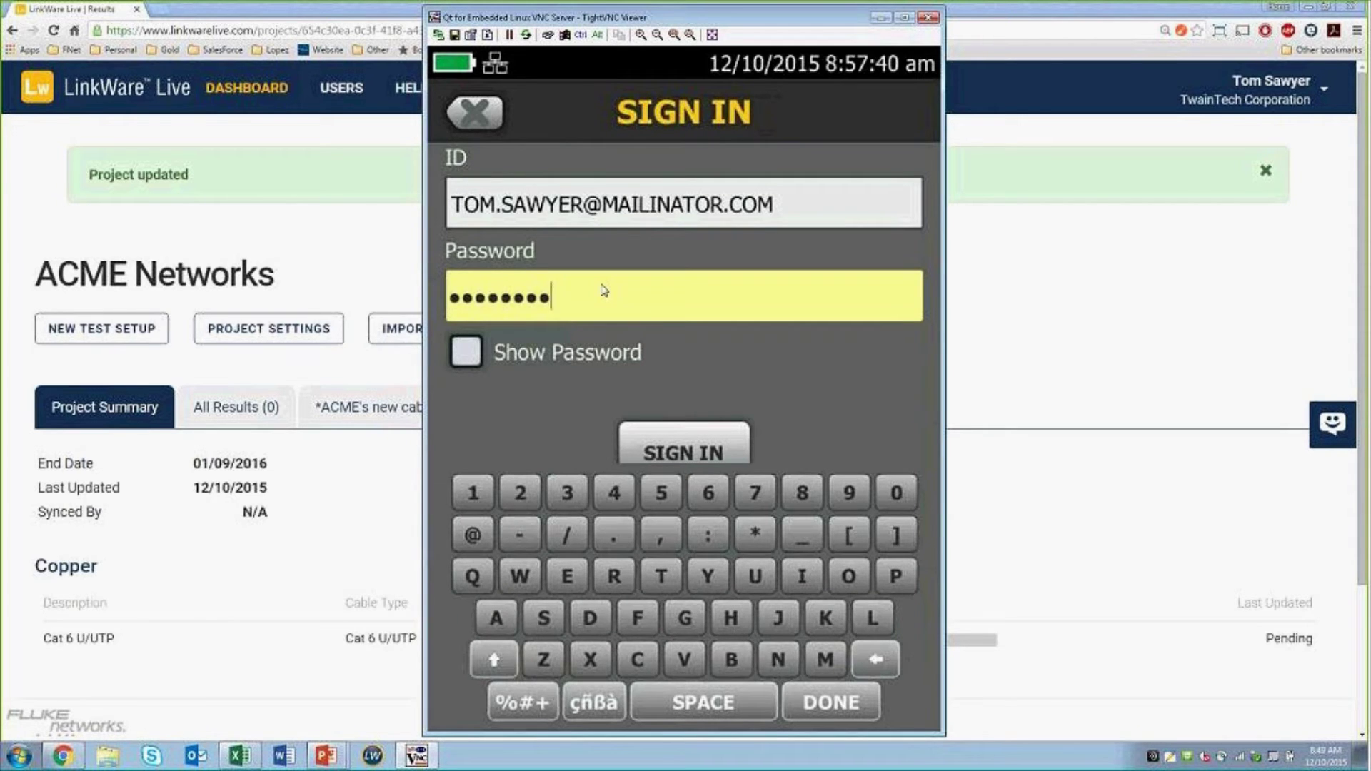
pyautogui.click(672, 448)
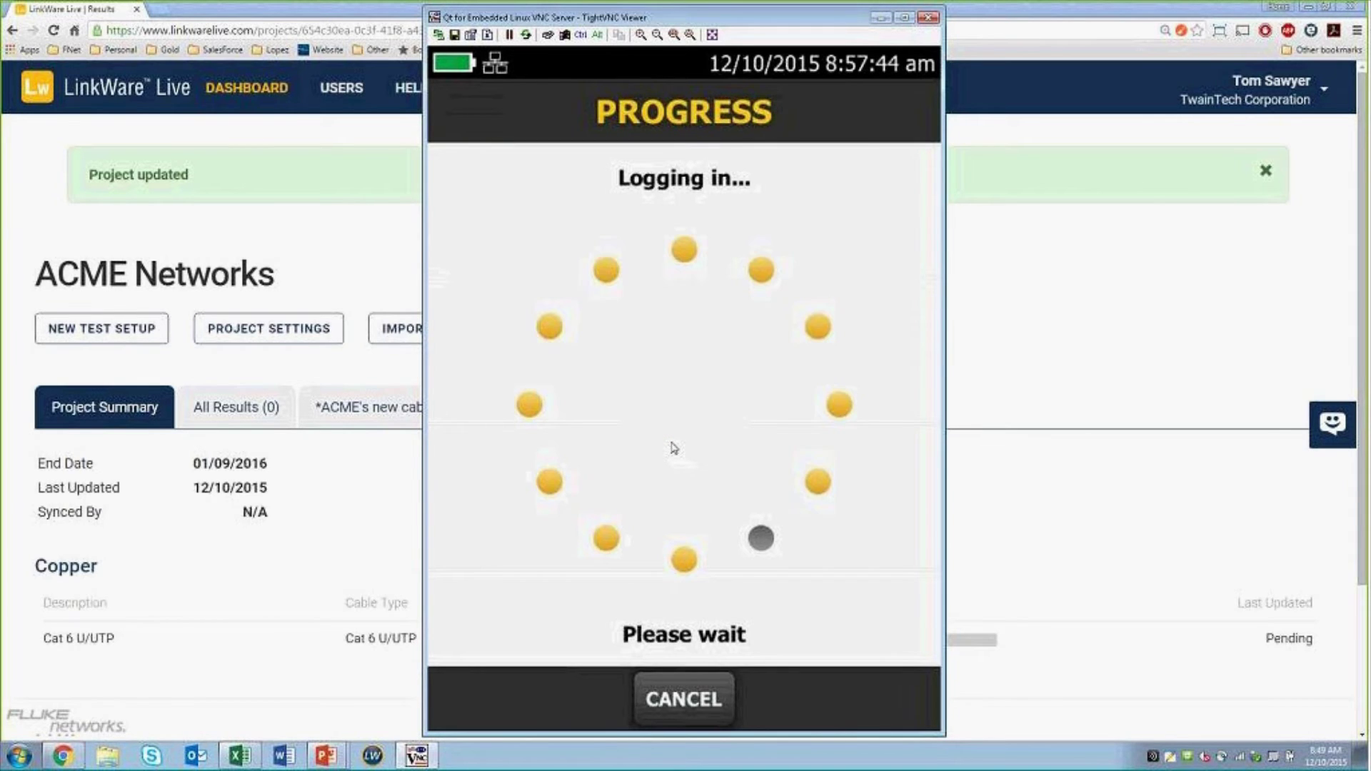
pyautogui.click(690, 245)
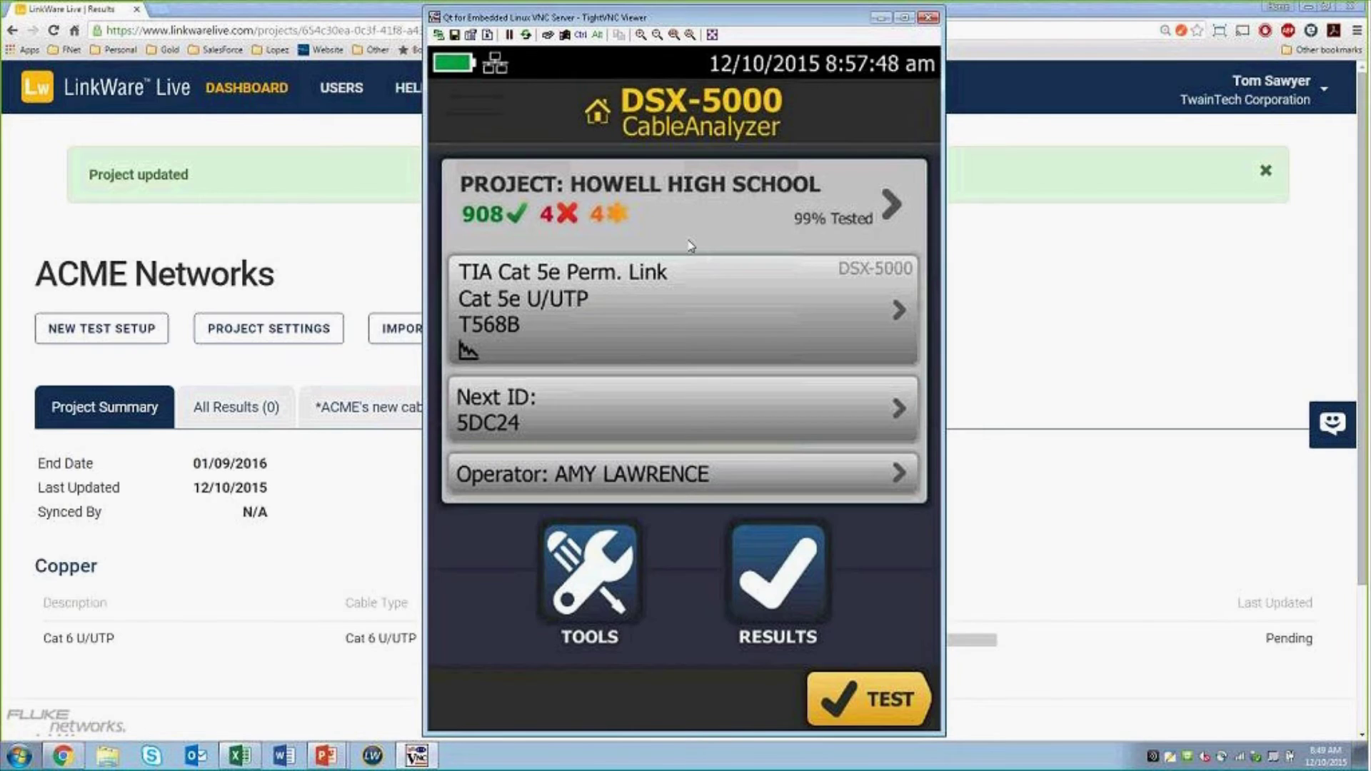
# - Open the project transfer from the tester's current project and choose LinkWare Live as the storage for syncing
pyautogui.click(662, 211)
pyautogui.click(712, 700)
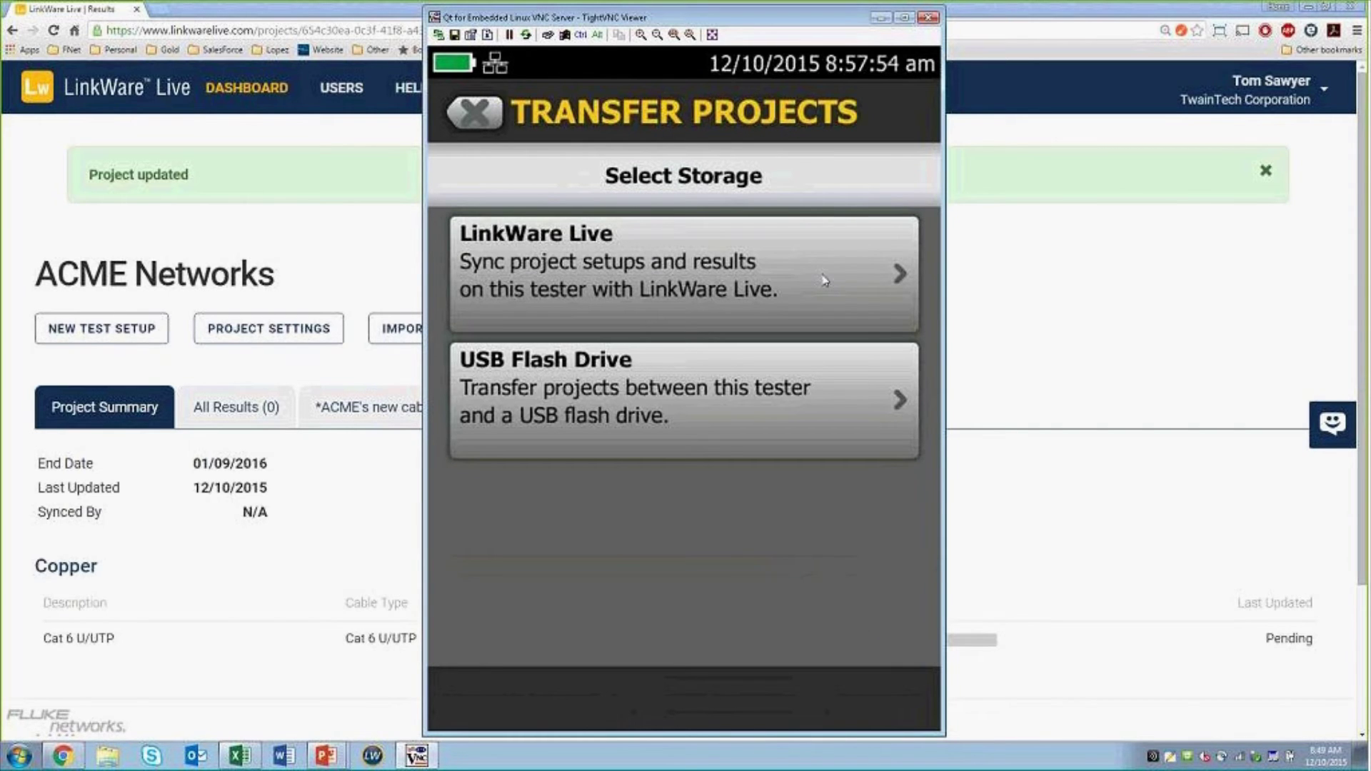
pyautogui.click(775, 290)
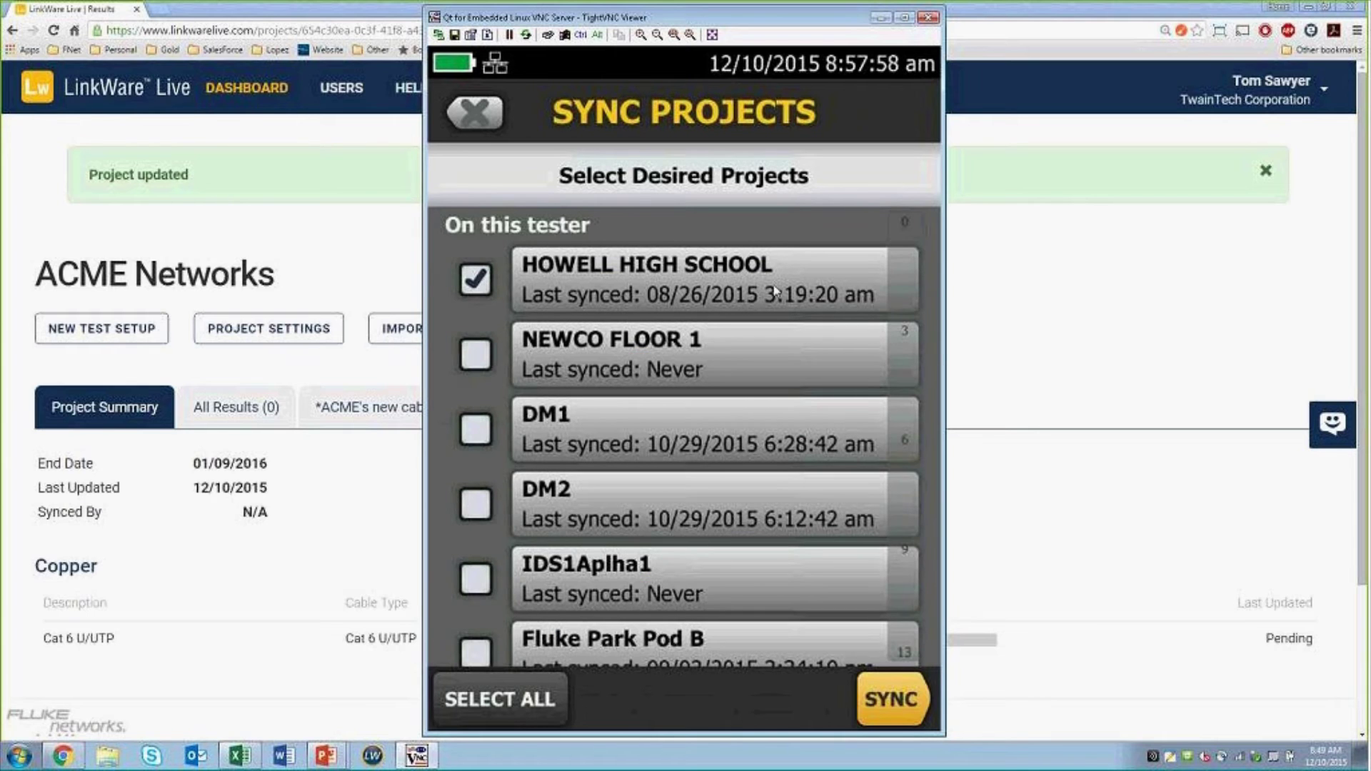
# - Deselect HOWELL HIGH SCHOOL, select ACME Networks from the projects available only on LinkWare Live, and sync it to the tester
pyautogui.click(487, 279)
pyautogui.scroll(-5, 539, 403)
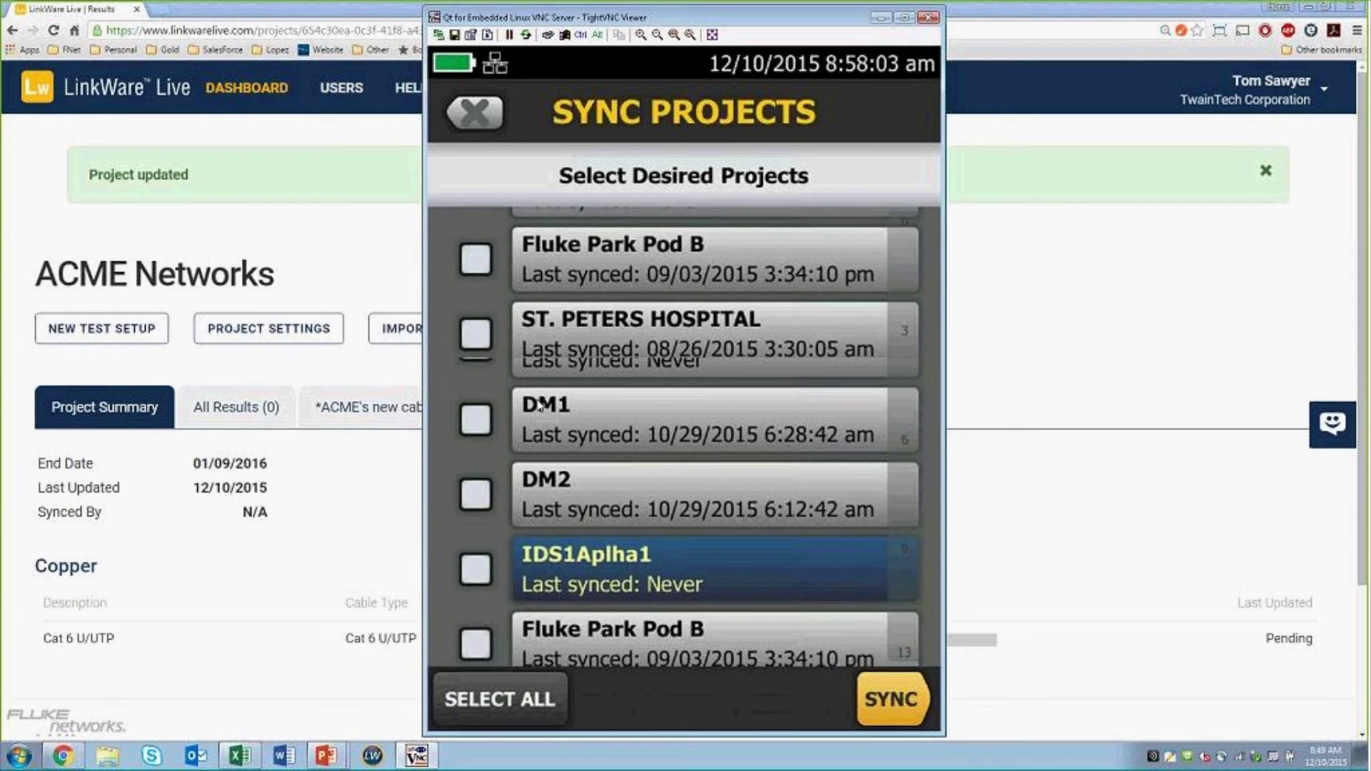
pyautogui.scroll(-4, 539, 405)
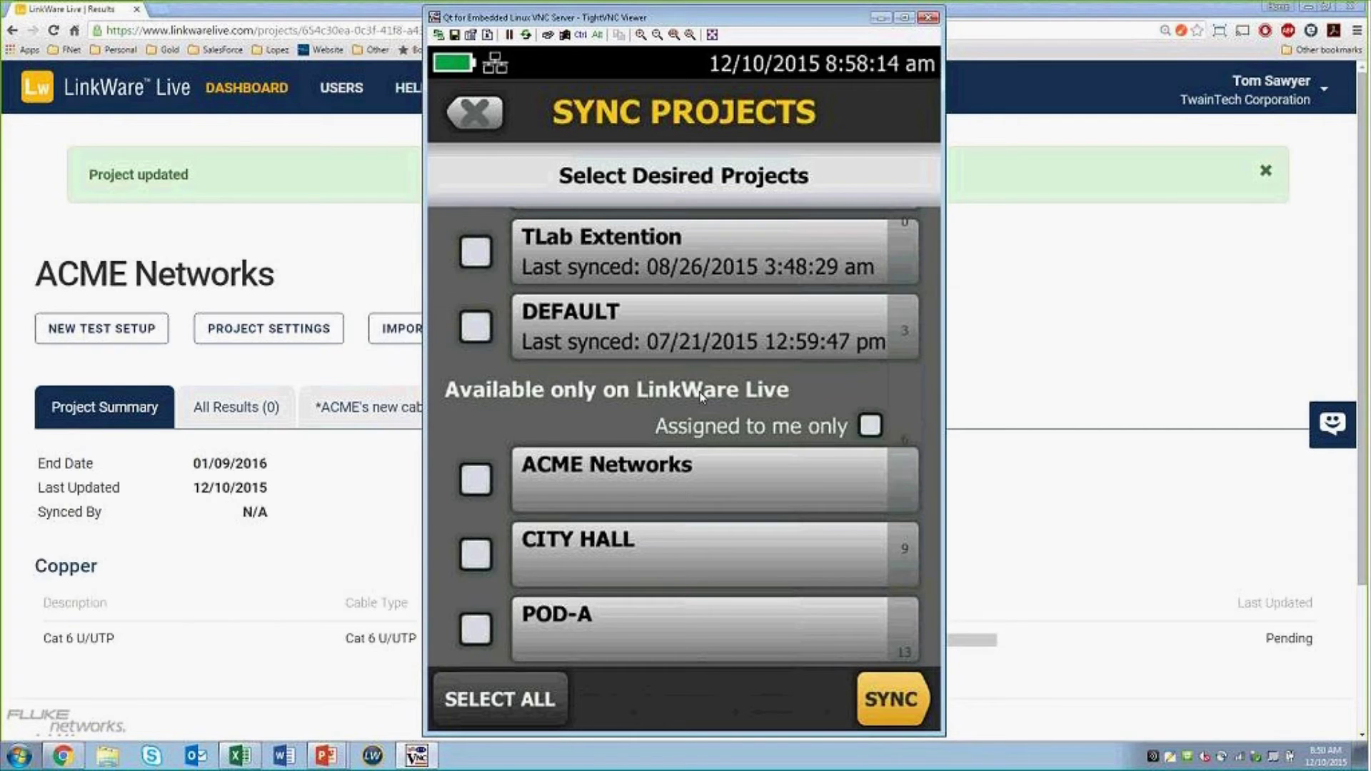
pyautogui.click(476, 490)
pyautogui.click(884, 698)
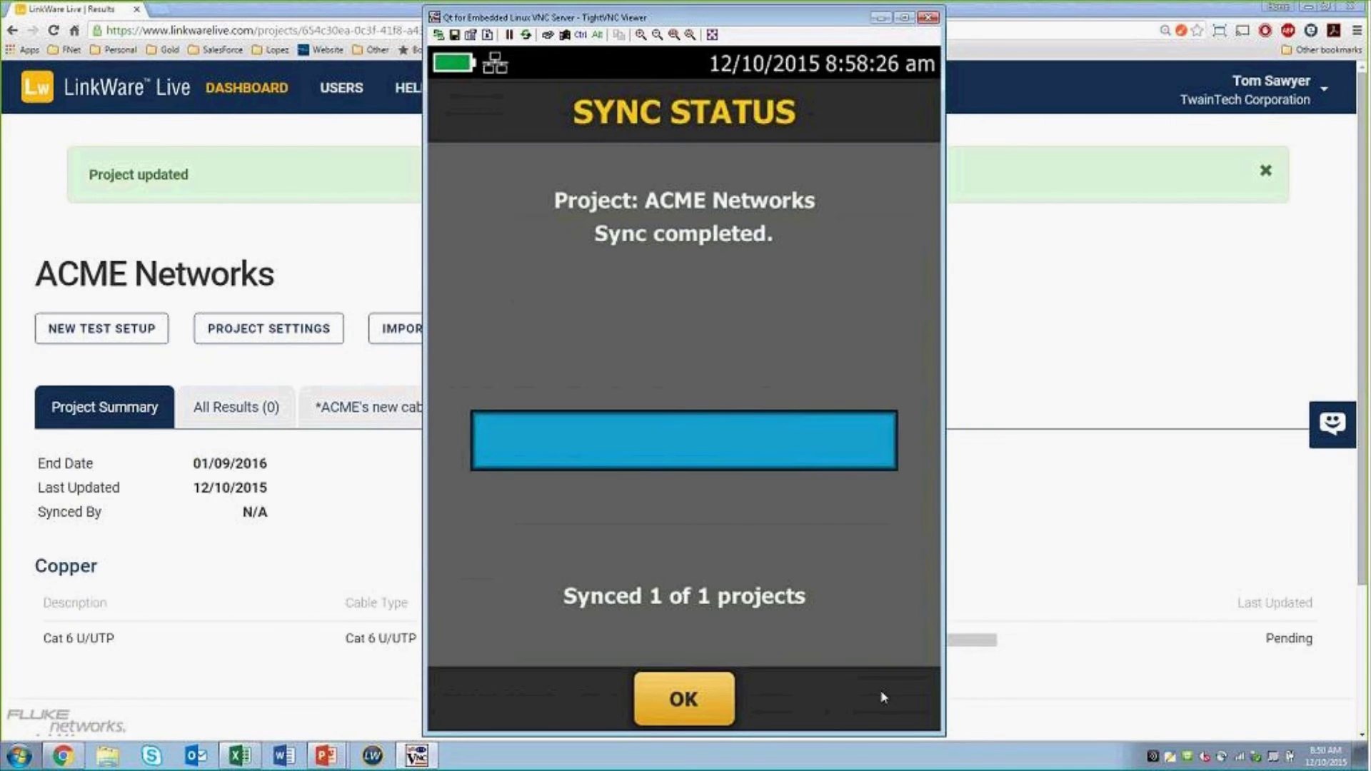
pyautogui.click(715, 703)
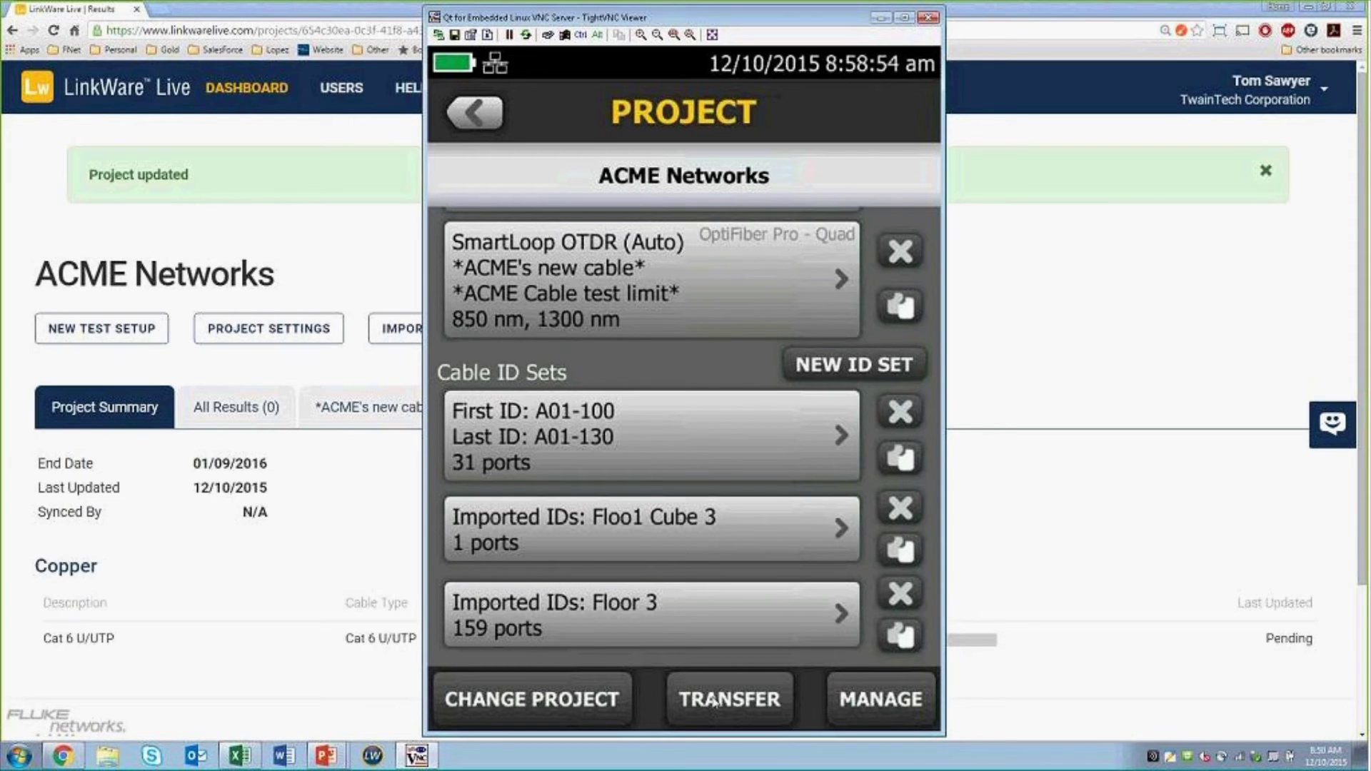
# - Switch to LinkWare Live in the browser, open the Admin user's settings with LinkWare Live Professional as the assigned license, and save them
pyautogui.click(336, 243)
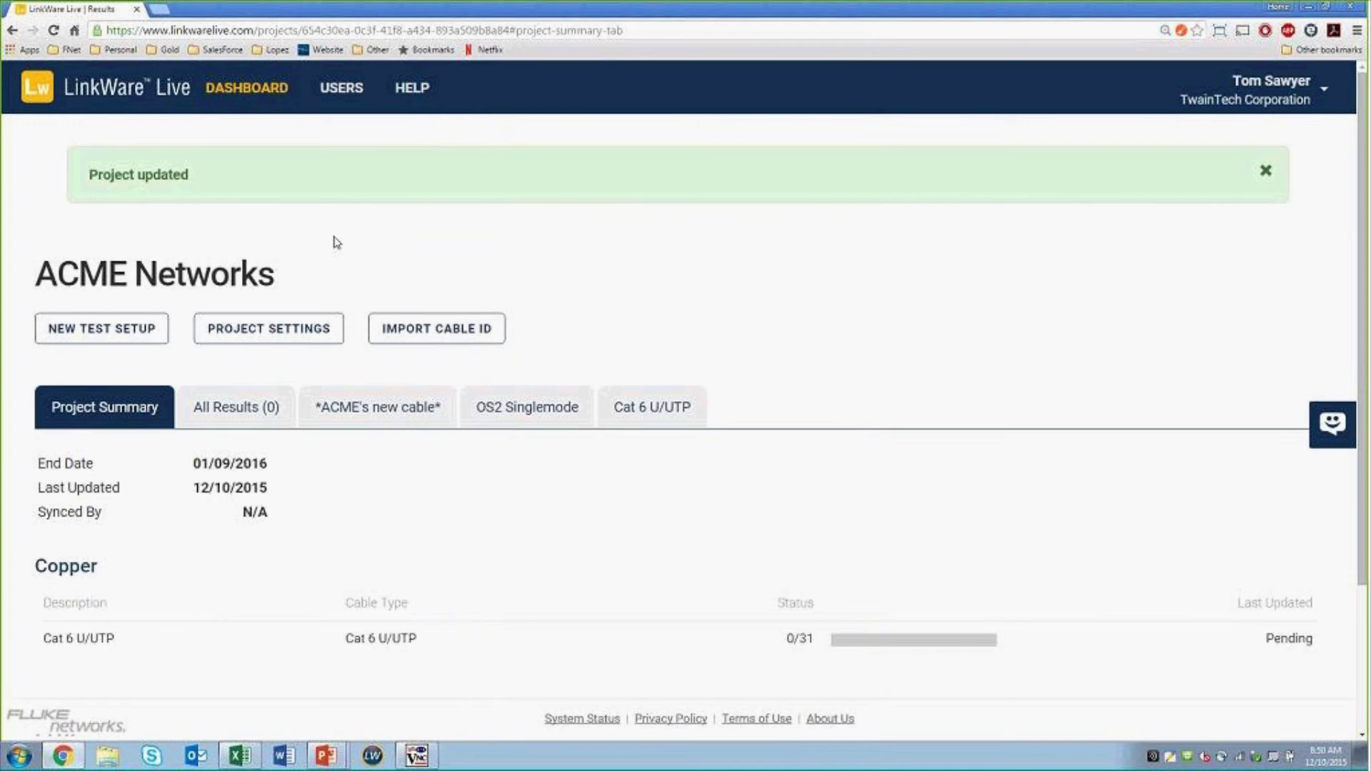
pyautogui.click(360, 103)
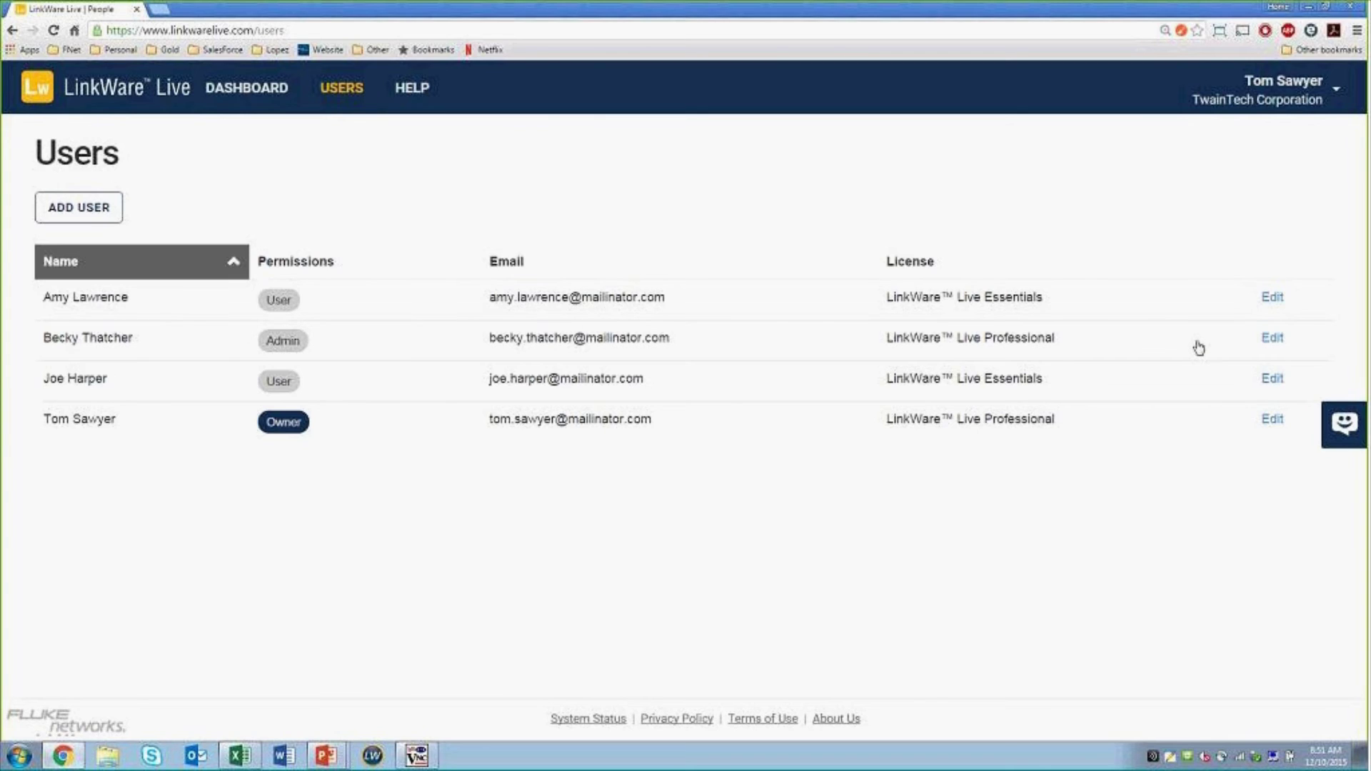
pyautogui.click(1275, 342)
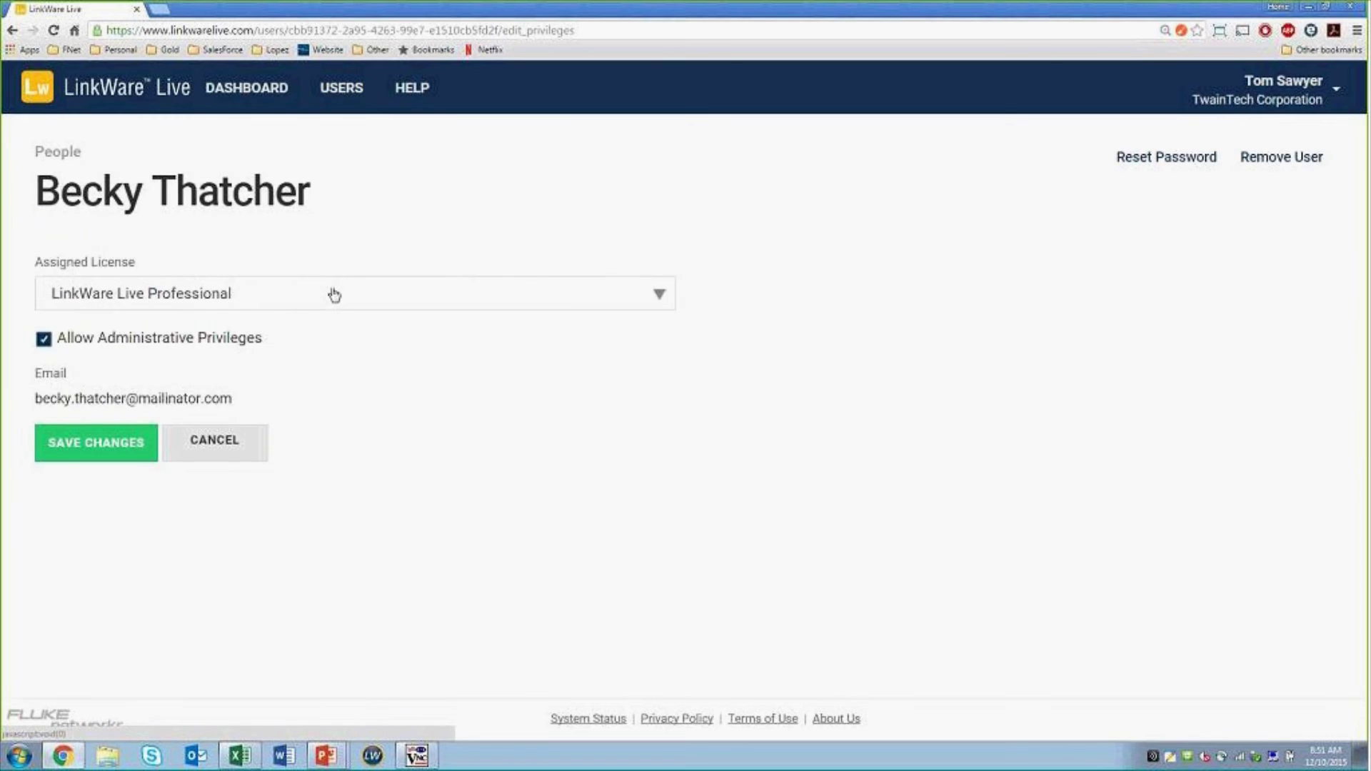
pyautogui.click(334, 294)
pyautogui.click(114, 434)
pyautogui.click(111, 434)
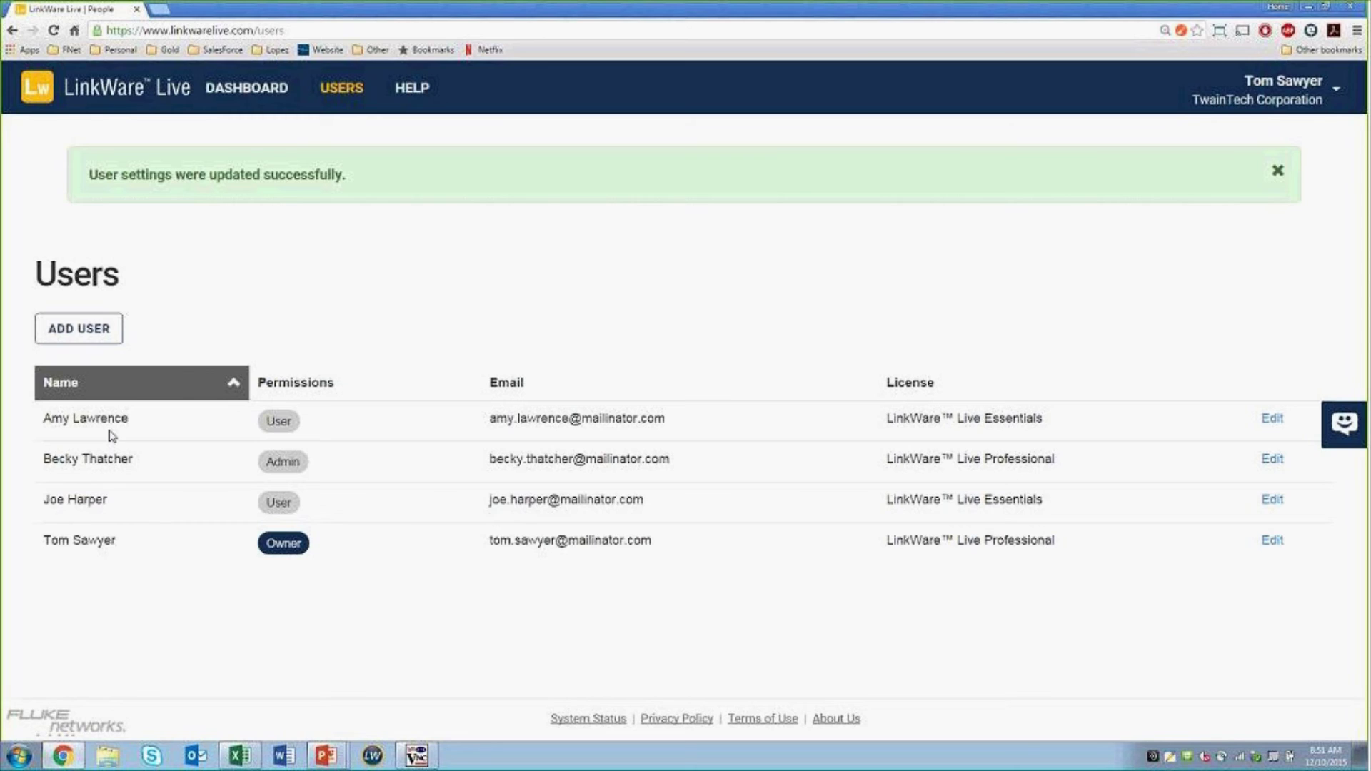
# - Switch to the running PowerPoint slide show and advance past the Demo slide to the one about LinkWare Live's cost
pyautogui.moveTo(325, 755)
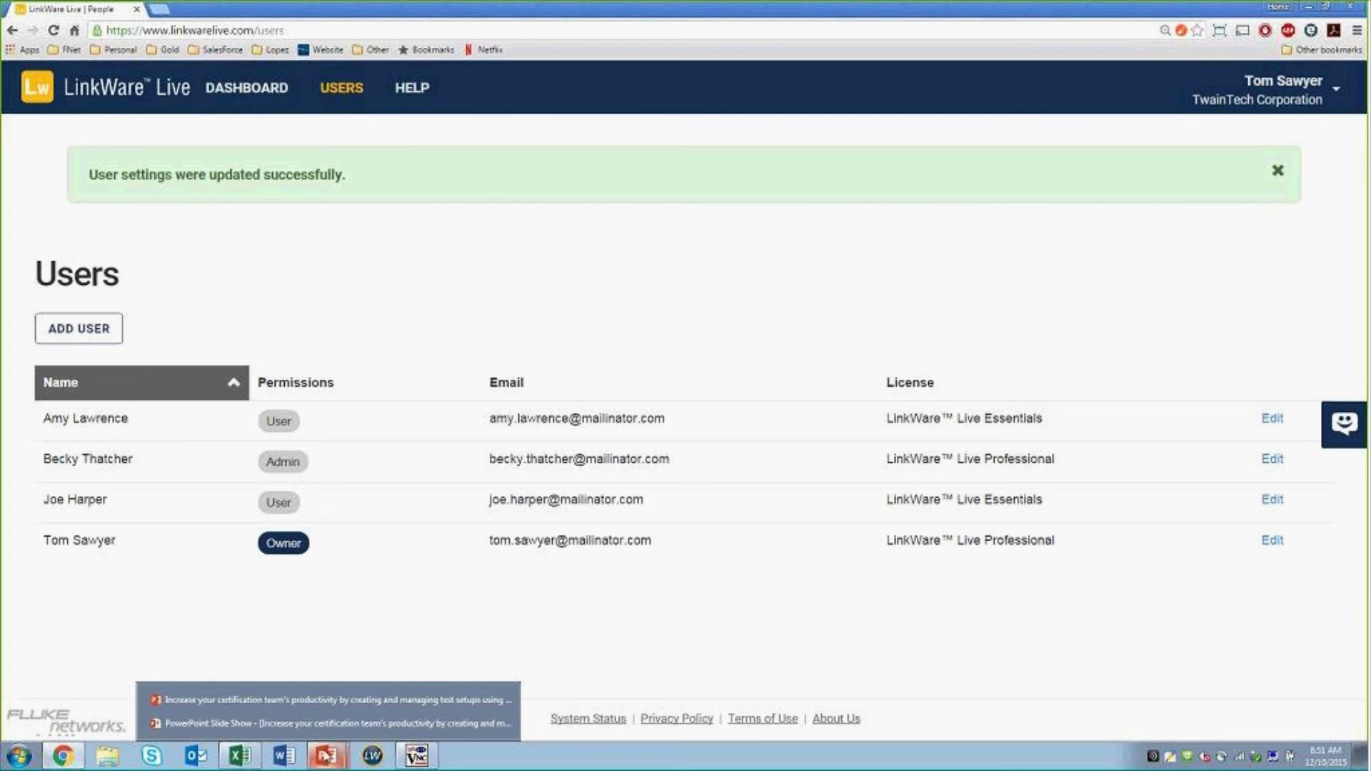
pyautogui.click(335, 700)
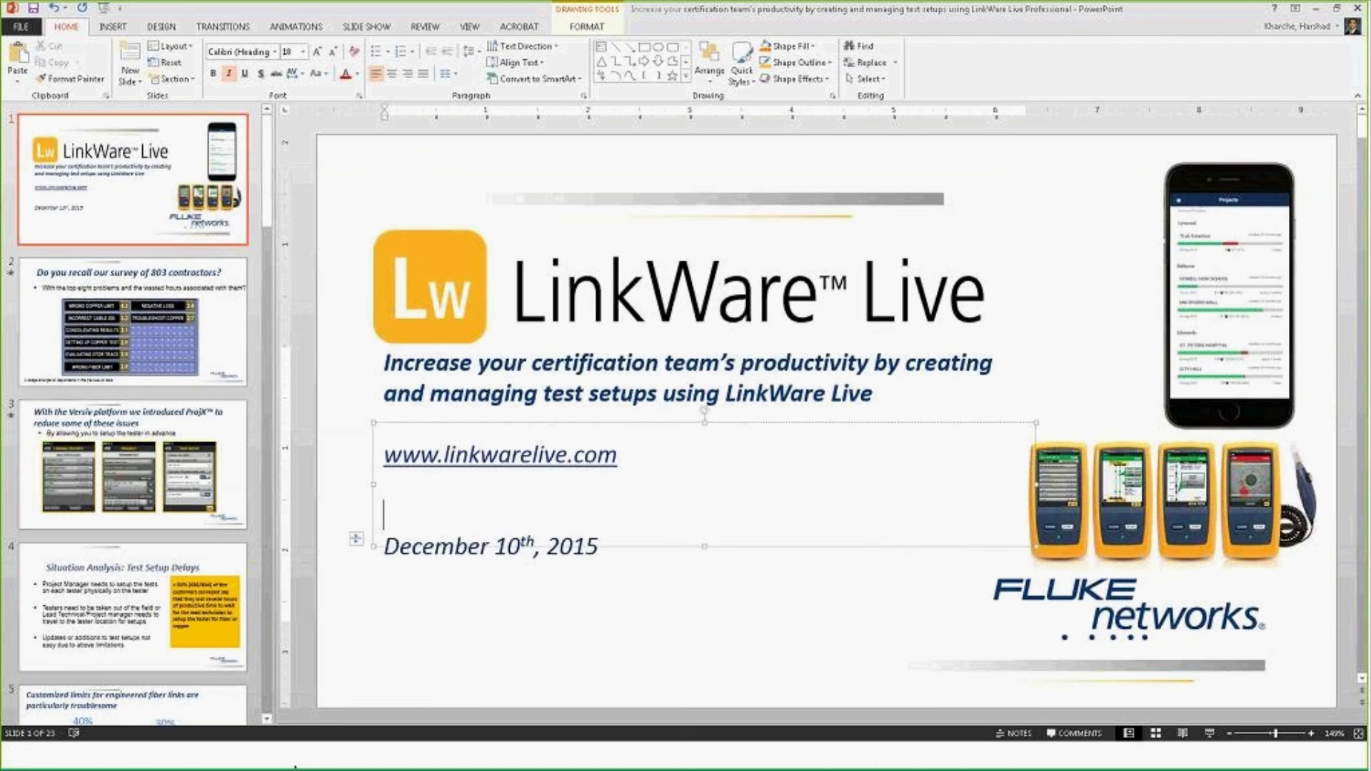
pyautogui.hotkey('alt', 'Tab')
pyautogui.press('Tab')
pyautogui.press('Tab')
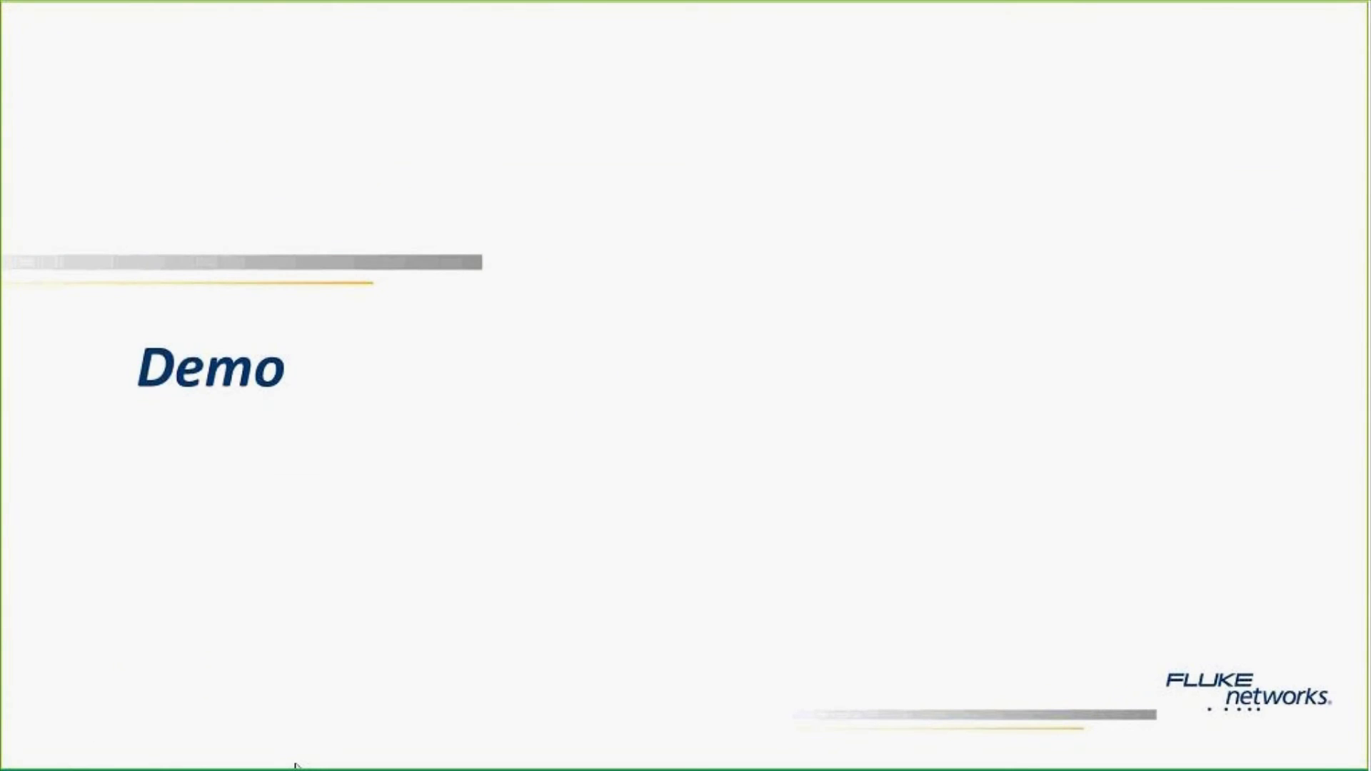
pyautogui.press('Right')
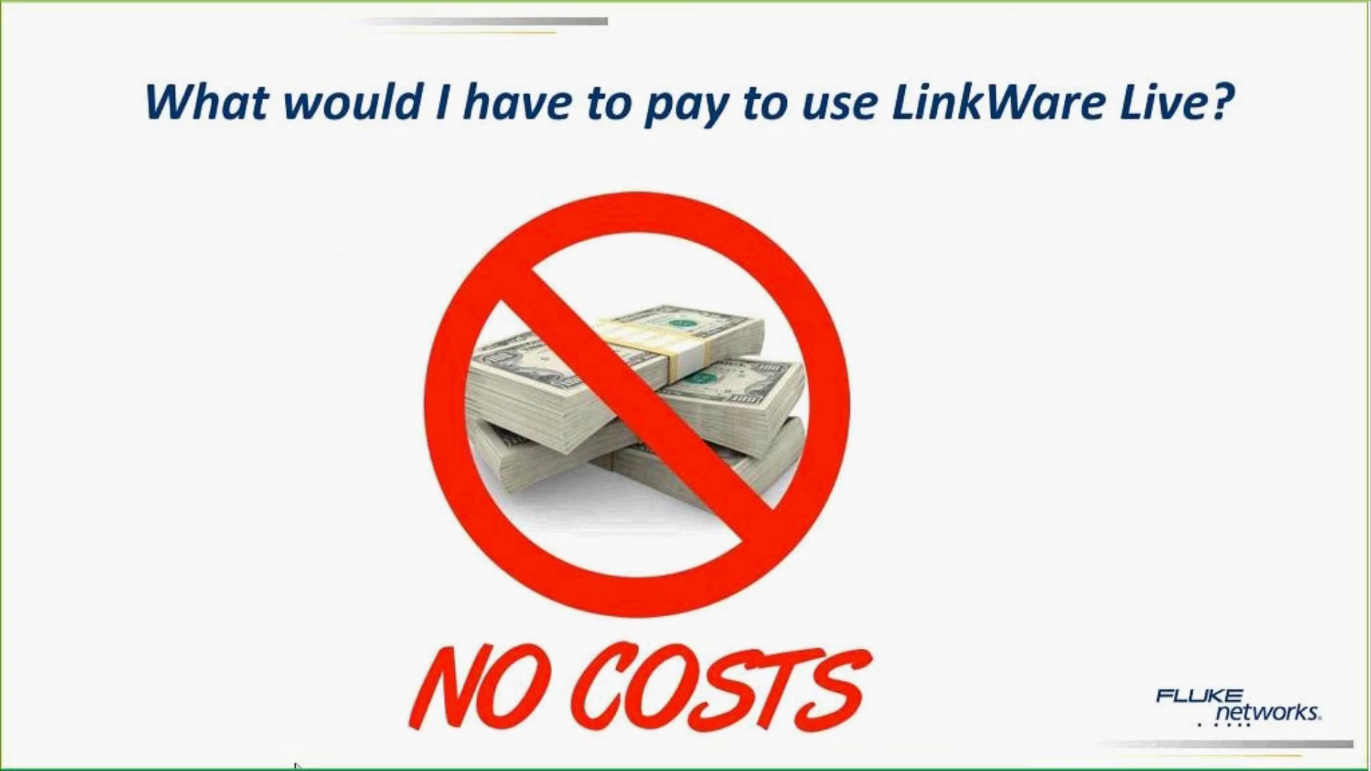